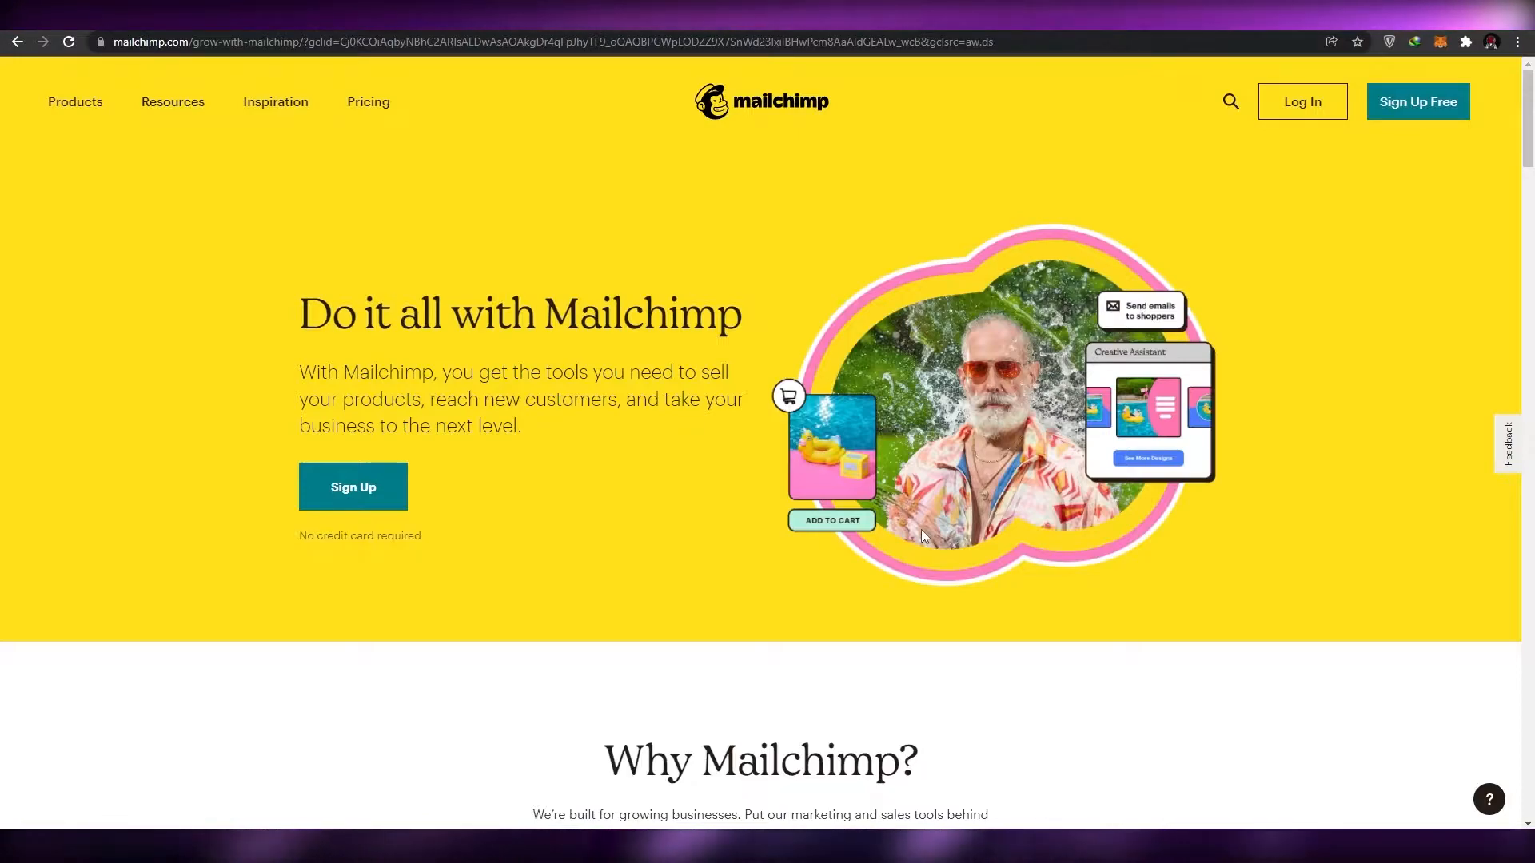
Look over the Mailchimp homepage and start the free account sign-up.
scroll(935, 462, "down", 8)
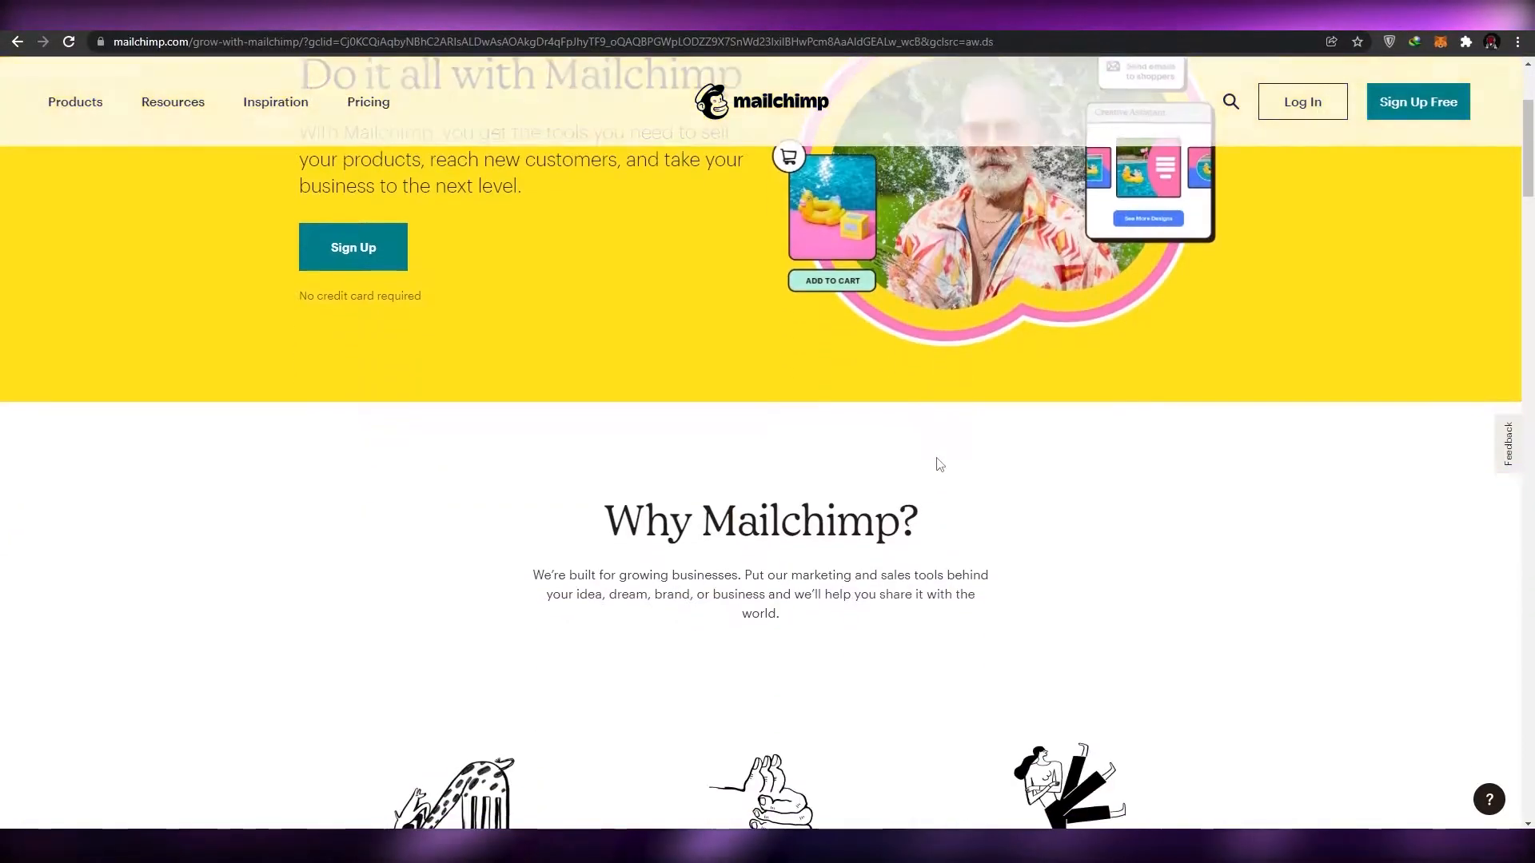
scroll(945, 449, "down", 10)
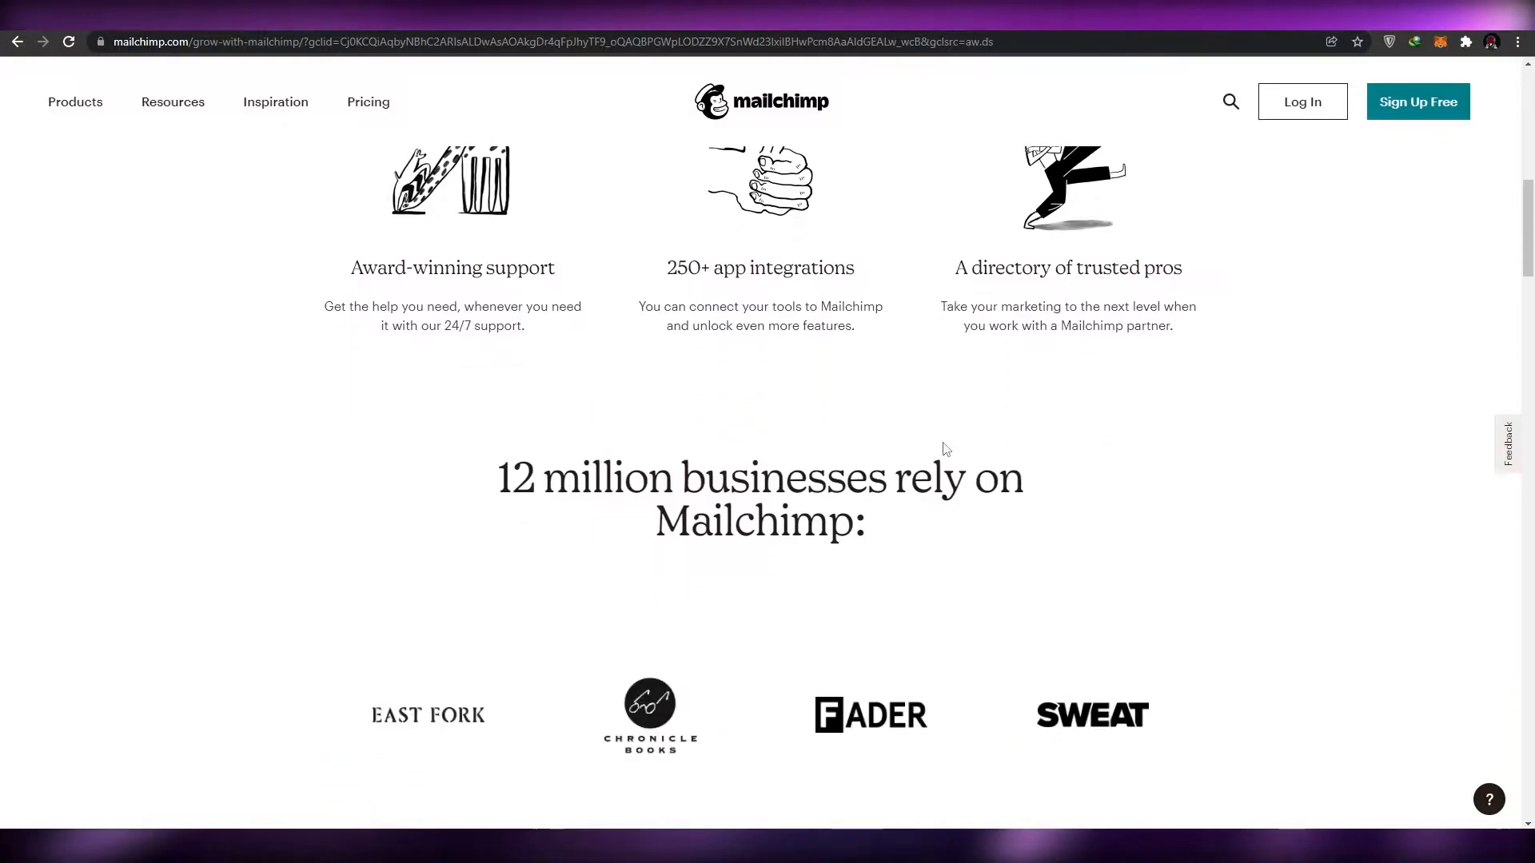
scroll(948, 448, "up", 18)
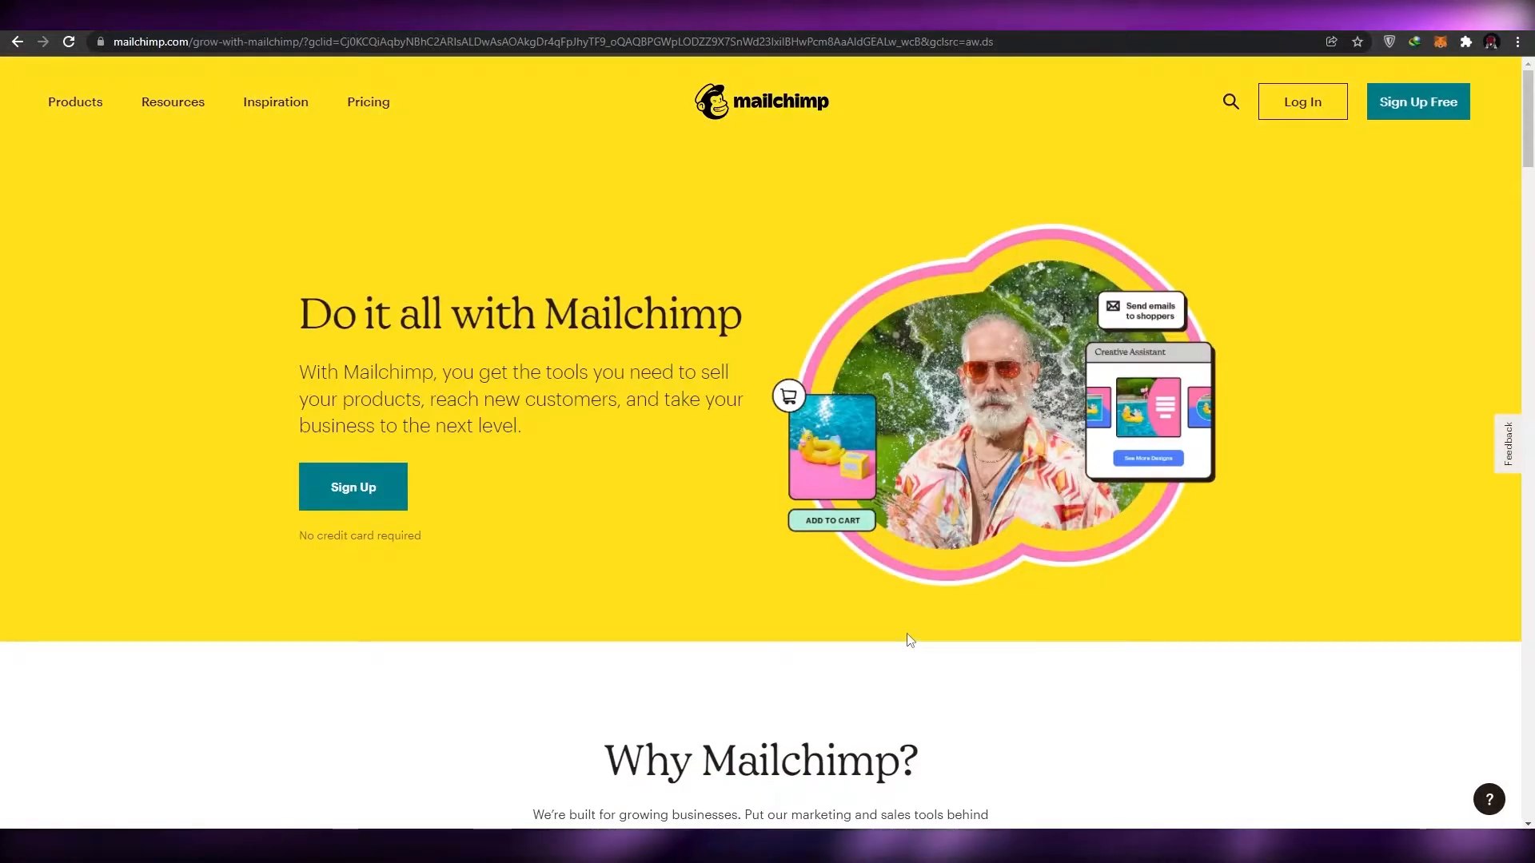
scroll(903, 639, "down", 1)
scroll(894, 641, "up", 1)
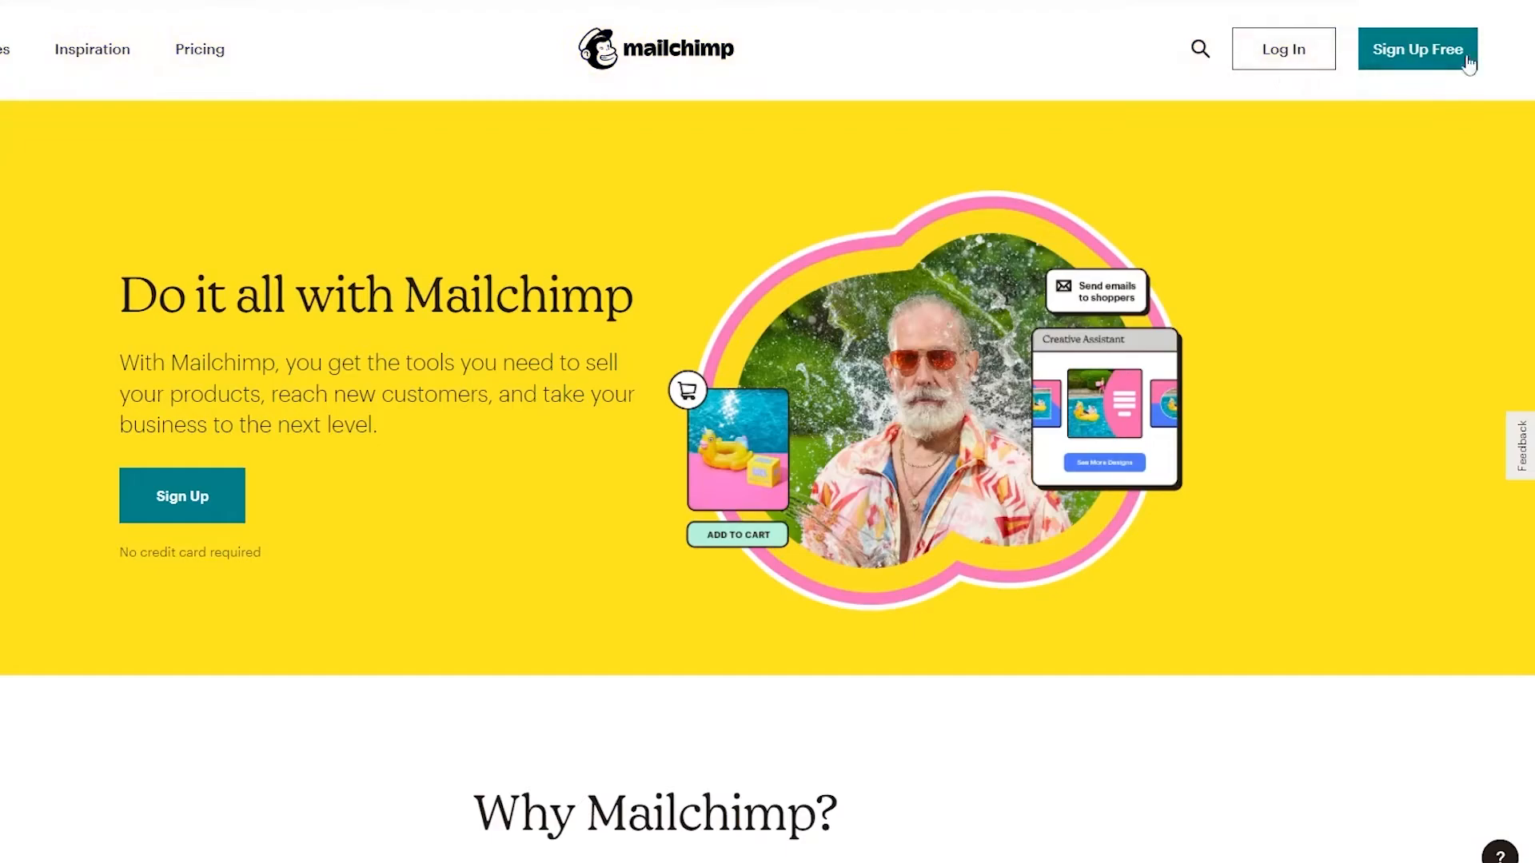
left_click(1412, 52)
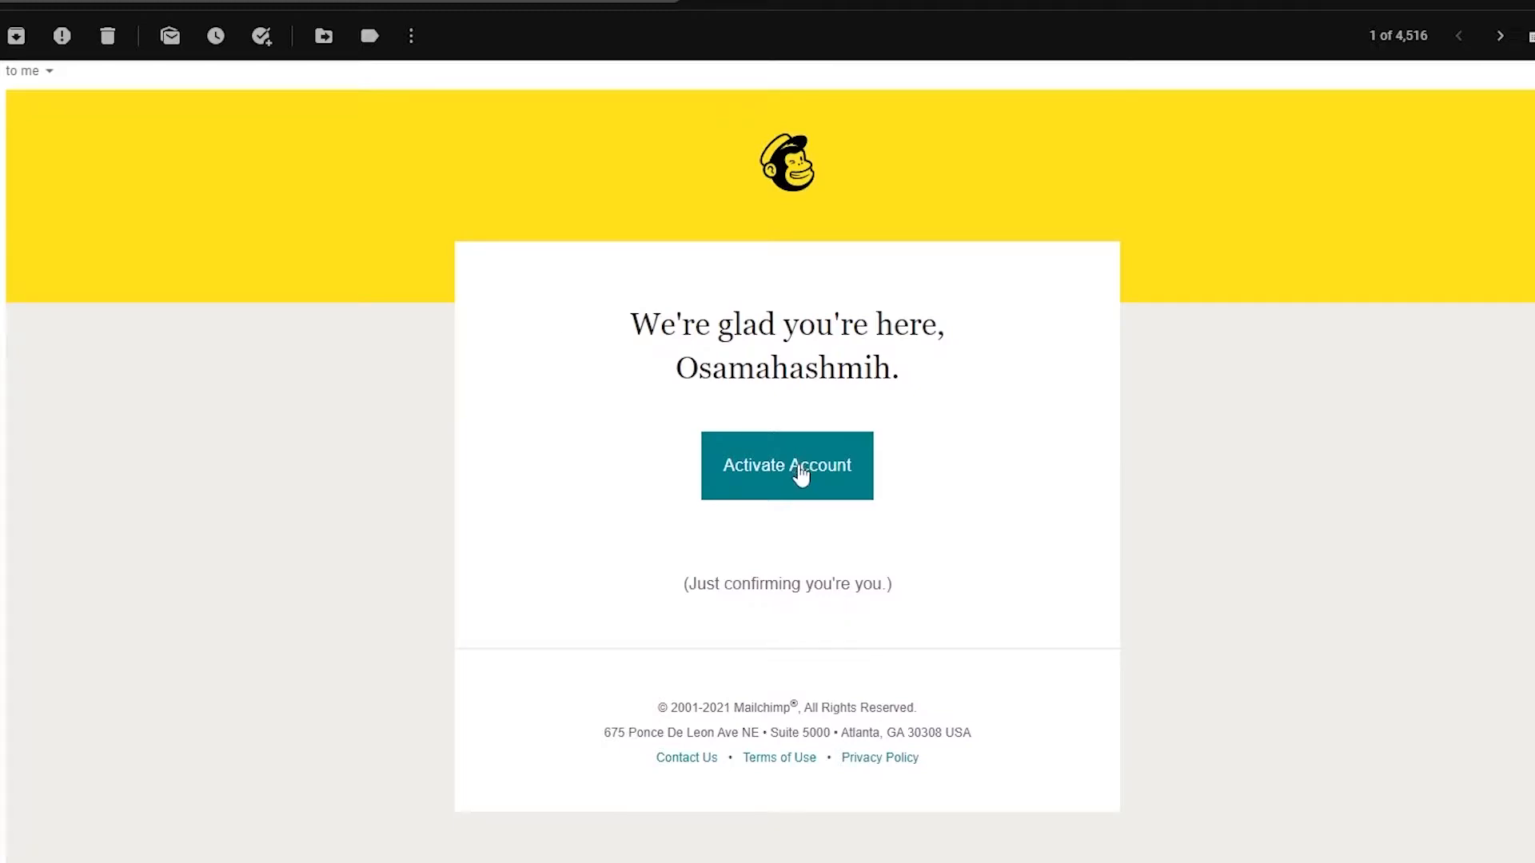
Activate the new account from the confirmation email and confirm being human.
left_click(785, 472)
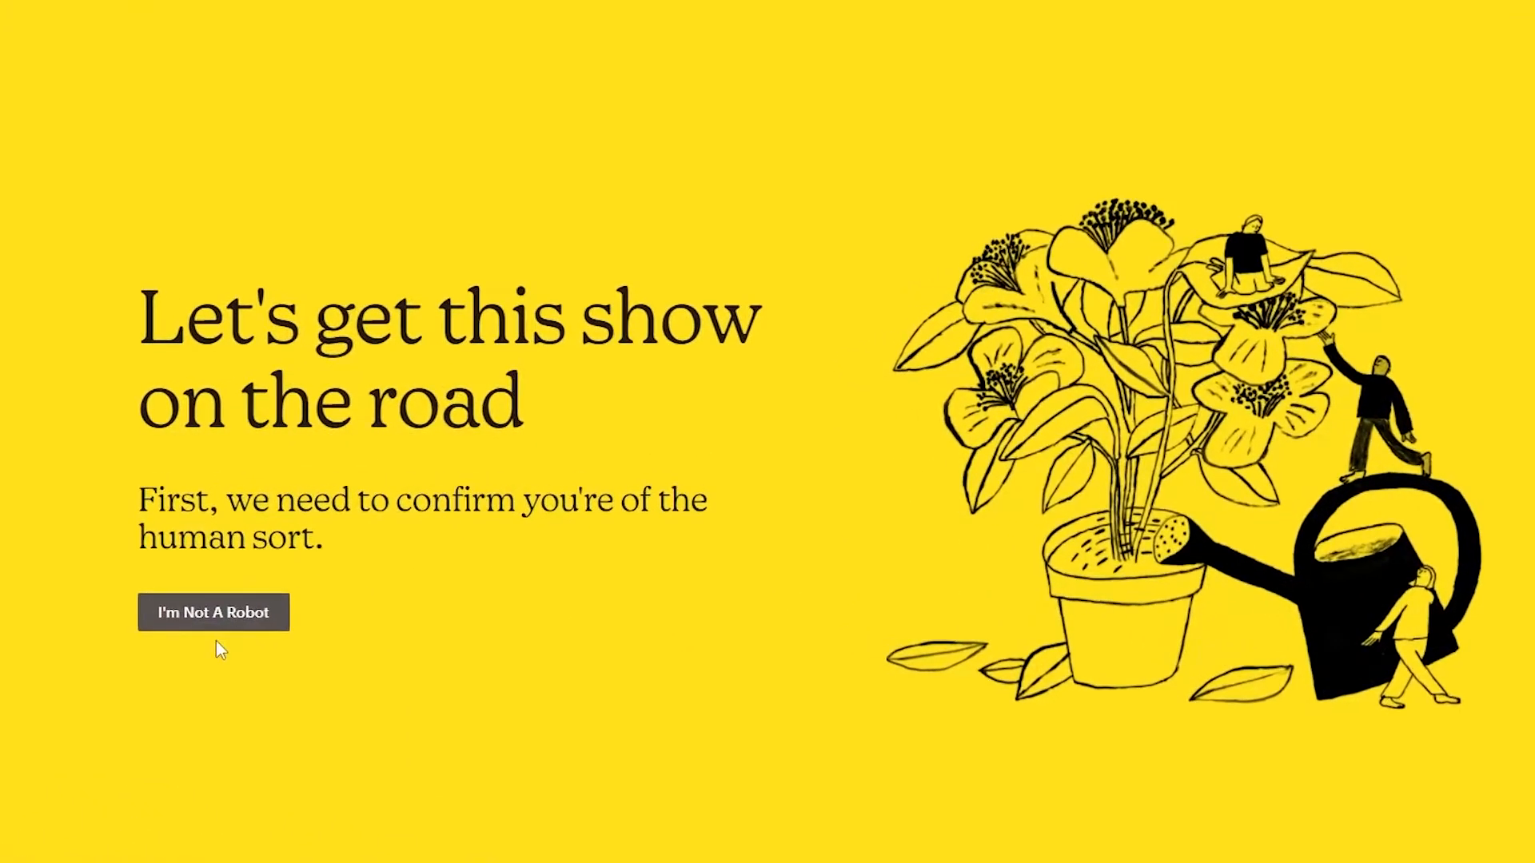
left_click(240, 626)
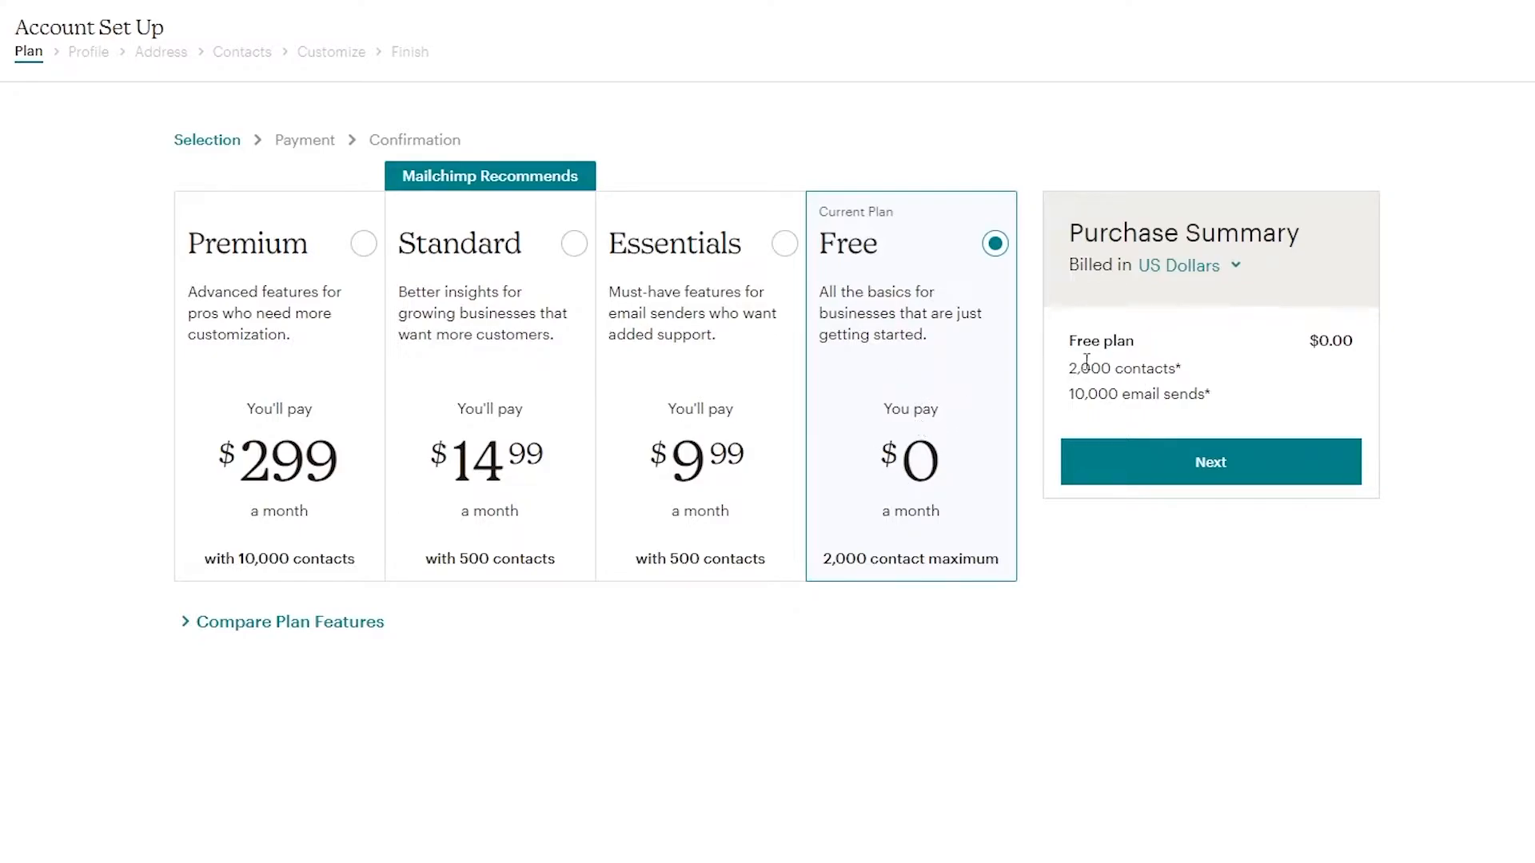
Review the Free plan's contact and email limits and continue the account setup with that plan.
left_click_drag(1075, 369, 1121, 398)
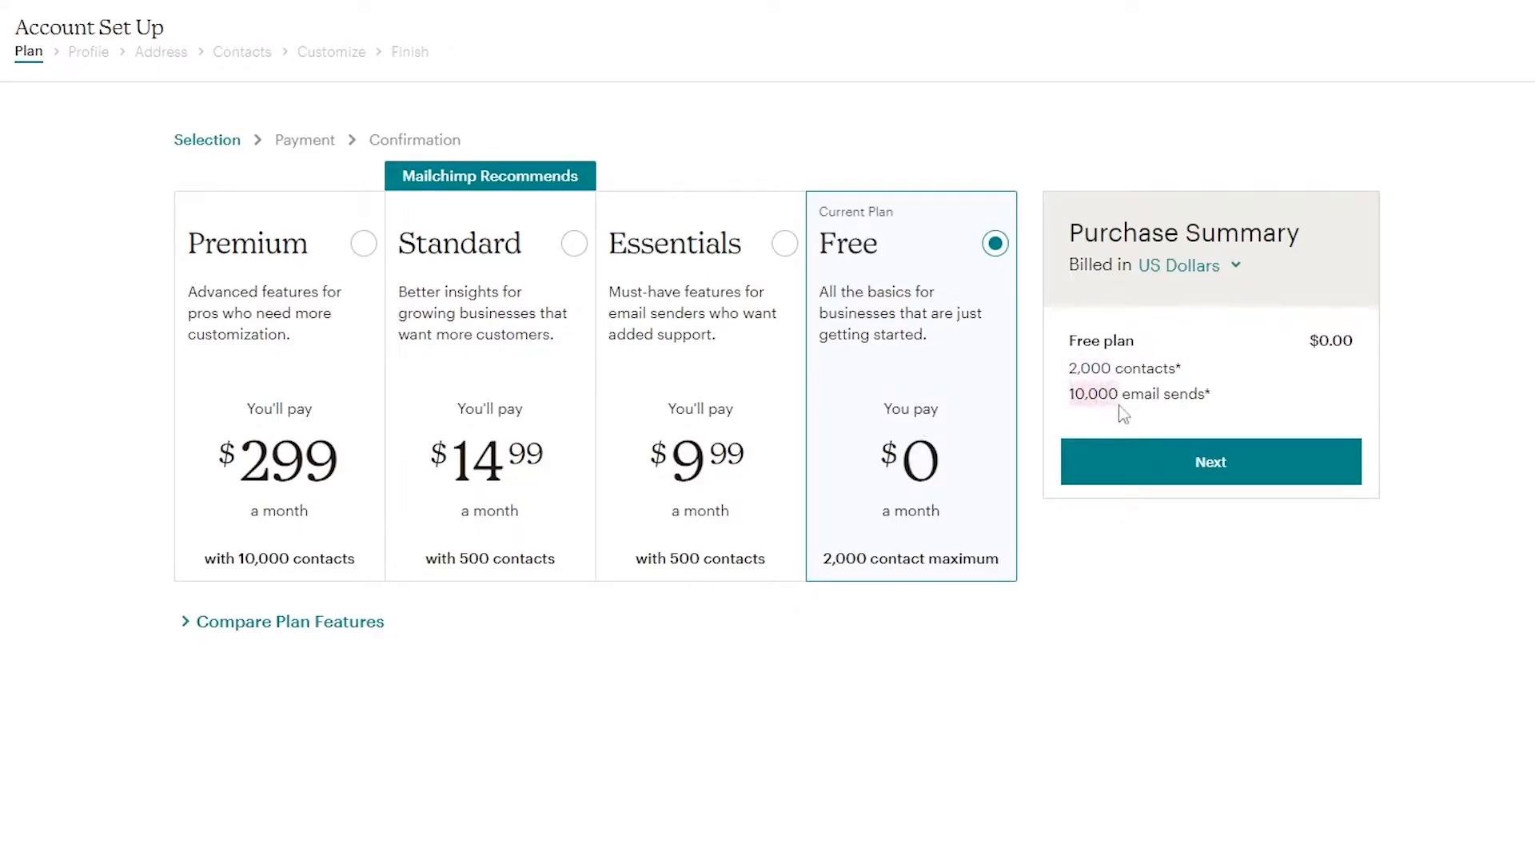
left_click(1250, 402)
left_click(1240, 482)
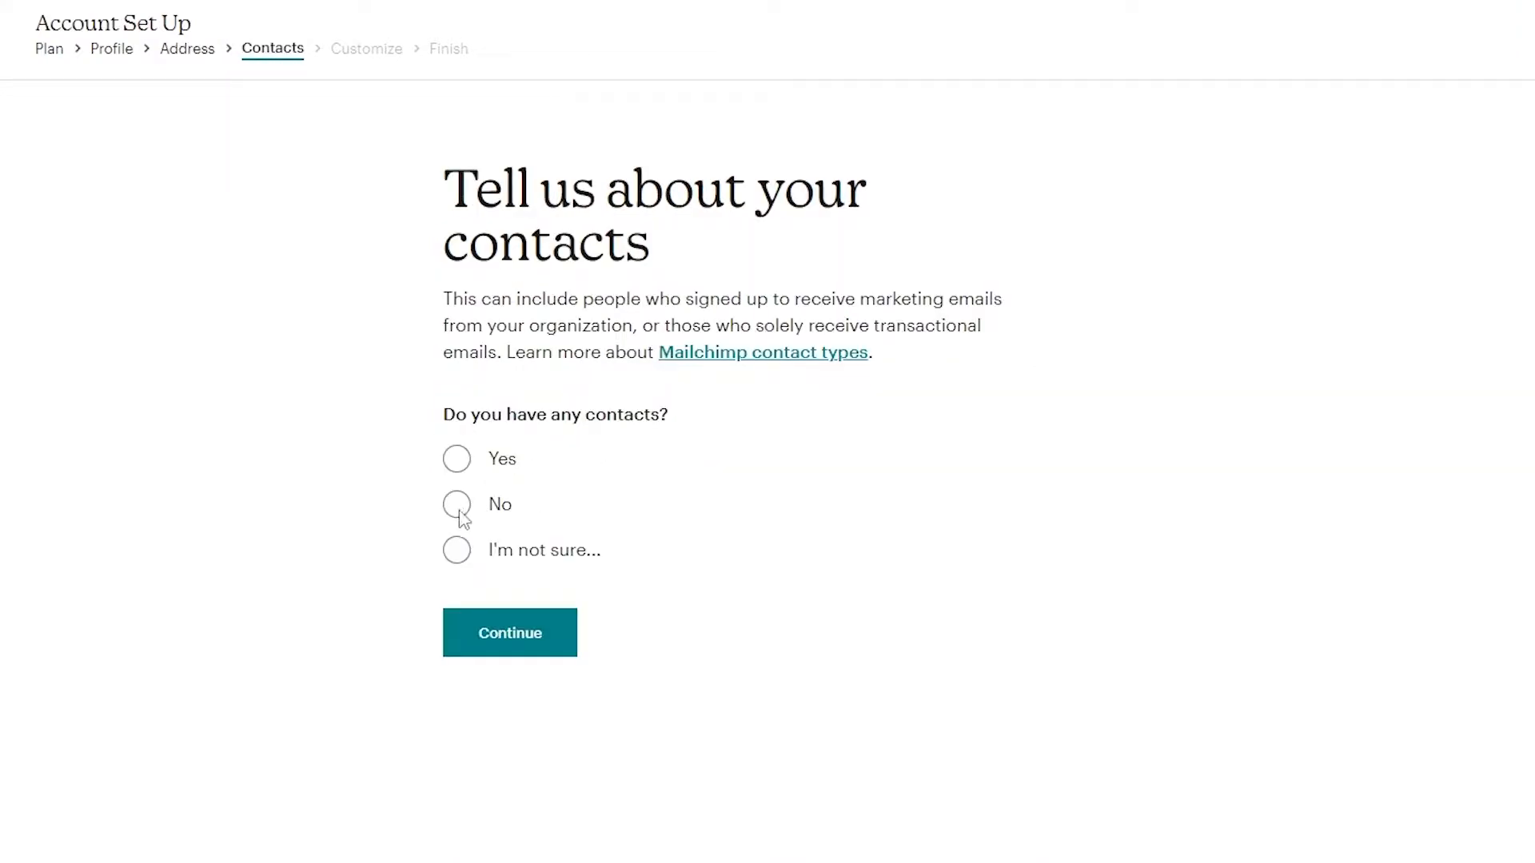
Complete the account setup questions with no contacts, services sold through another business's website, and no additional newsletters.
left_click(459, 508)
left_click(490, 699)
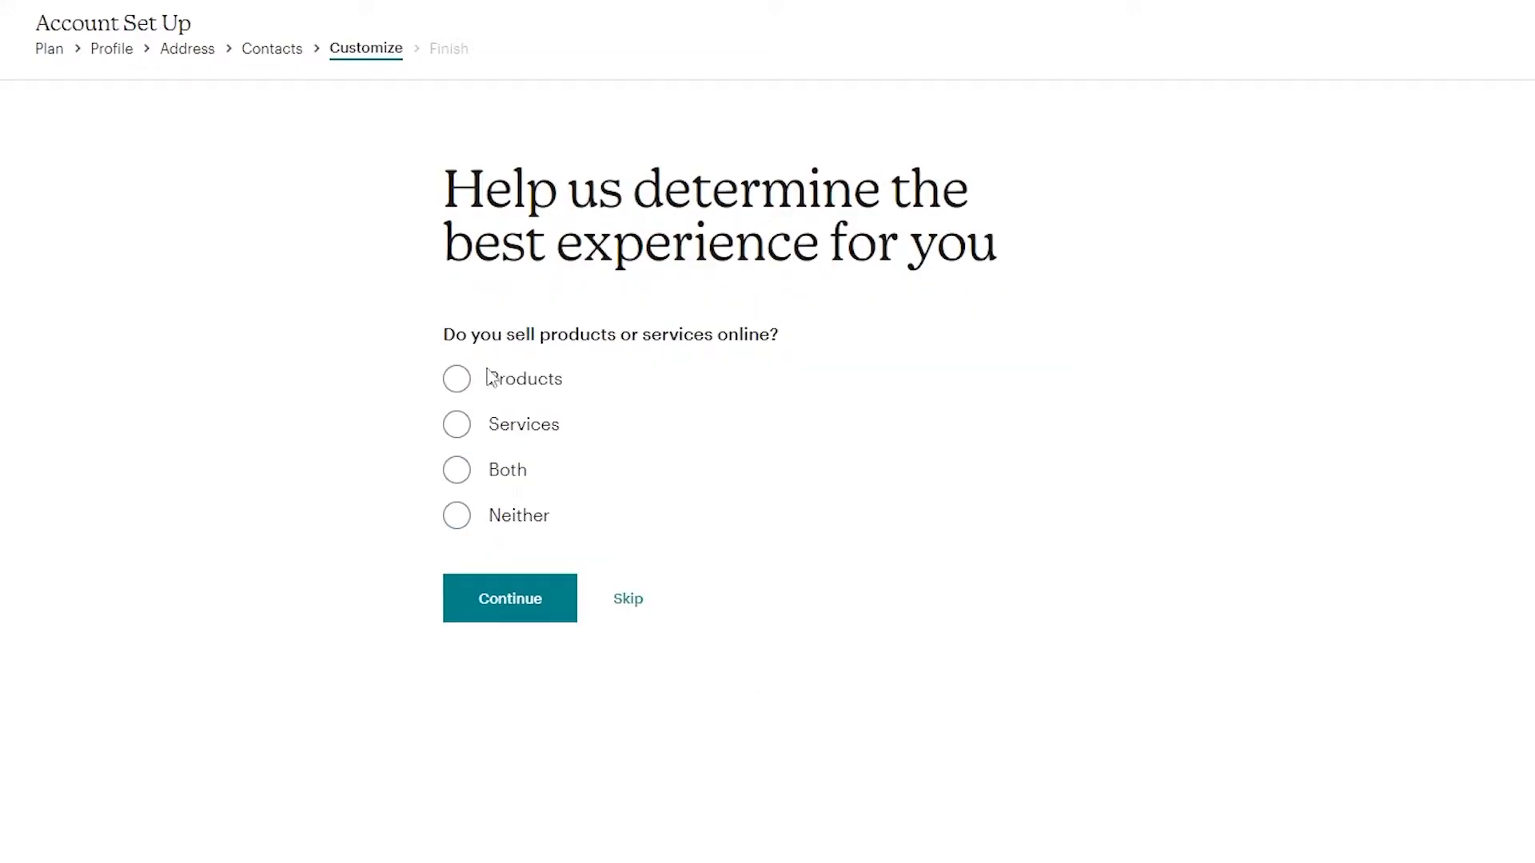
left_click(454, 430)
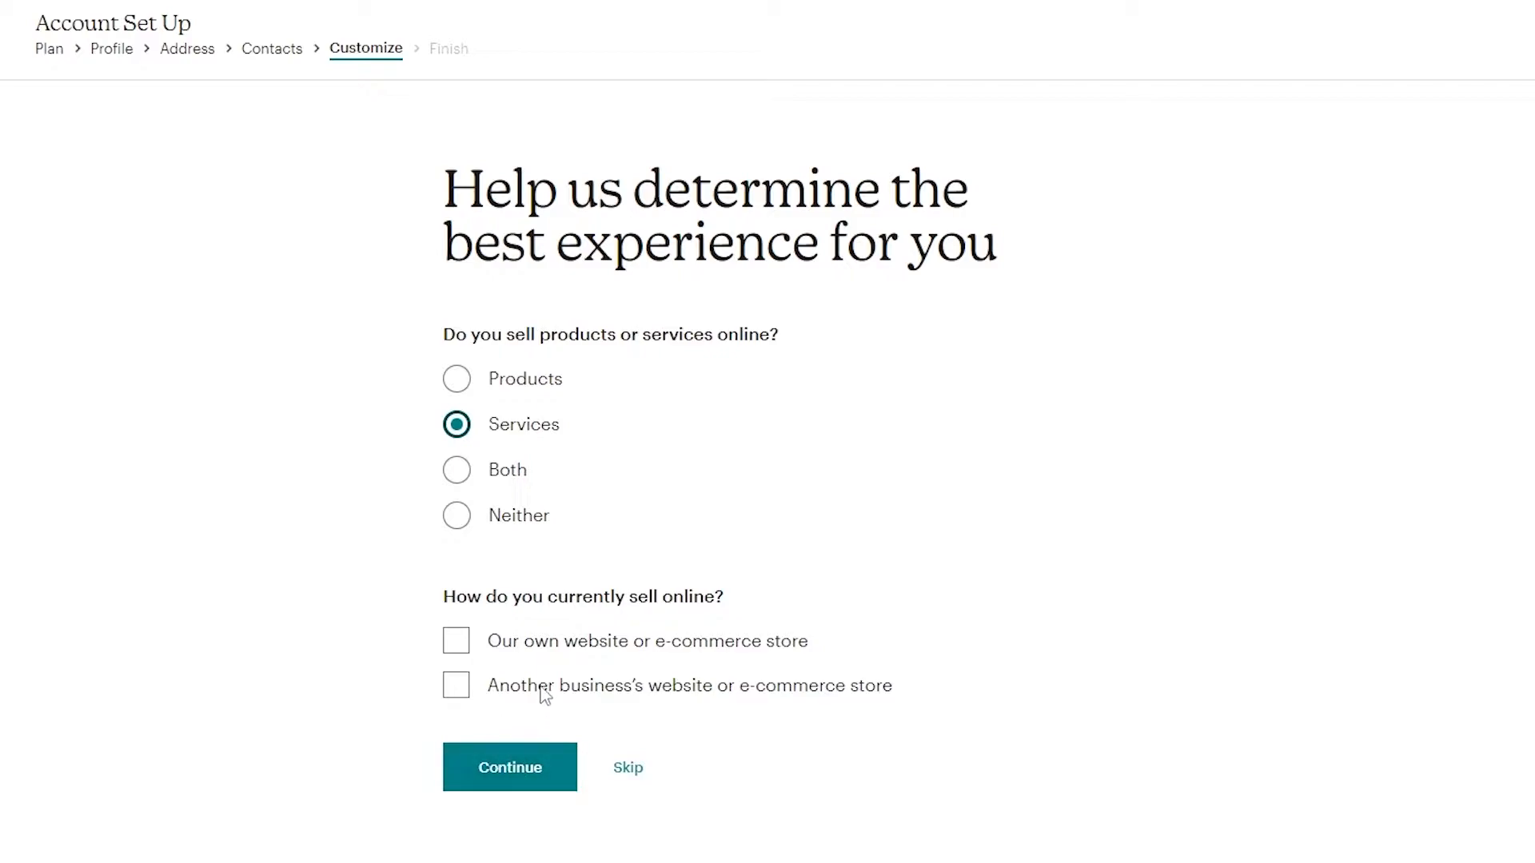
left_click(545, 694)
left_click(537, 778)
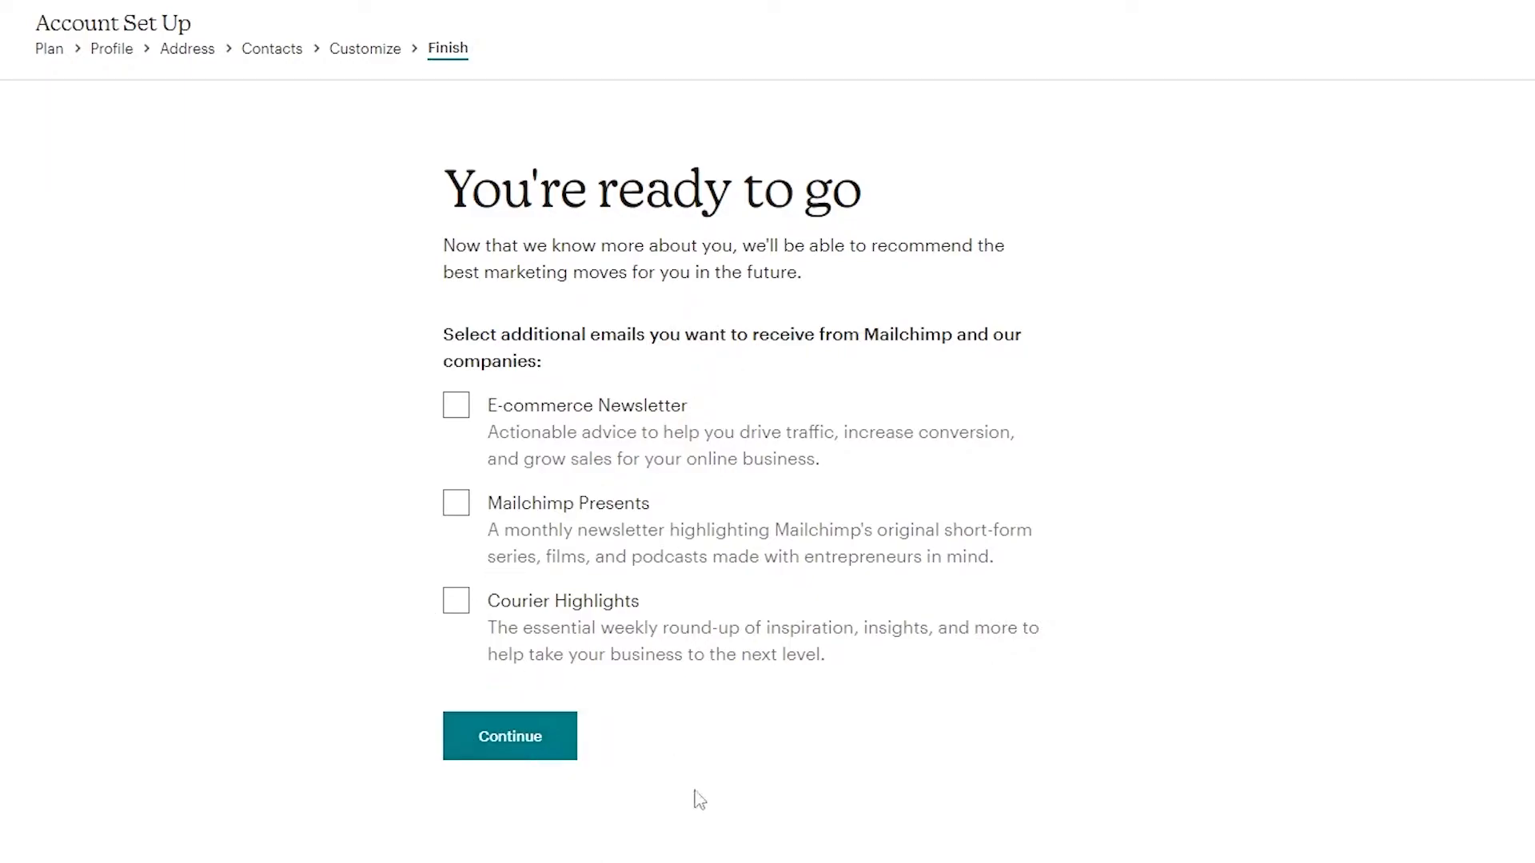
left_click(550, 731)
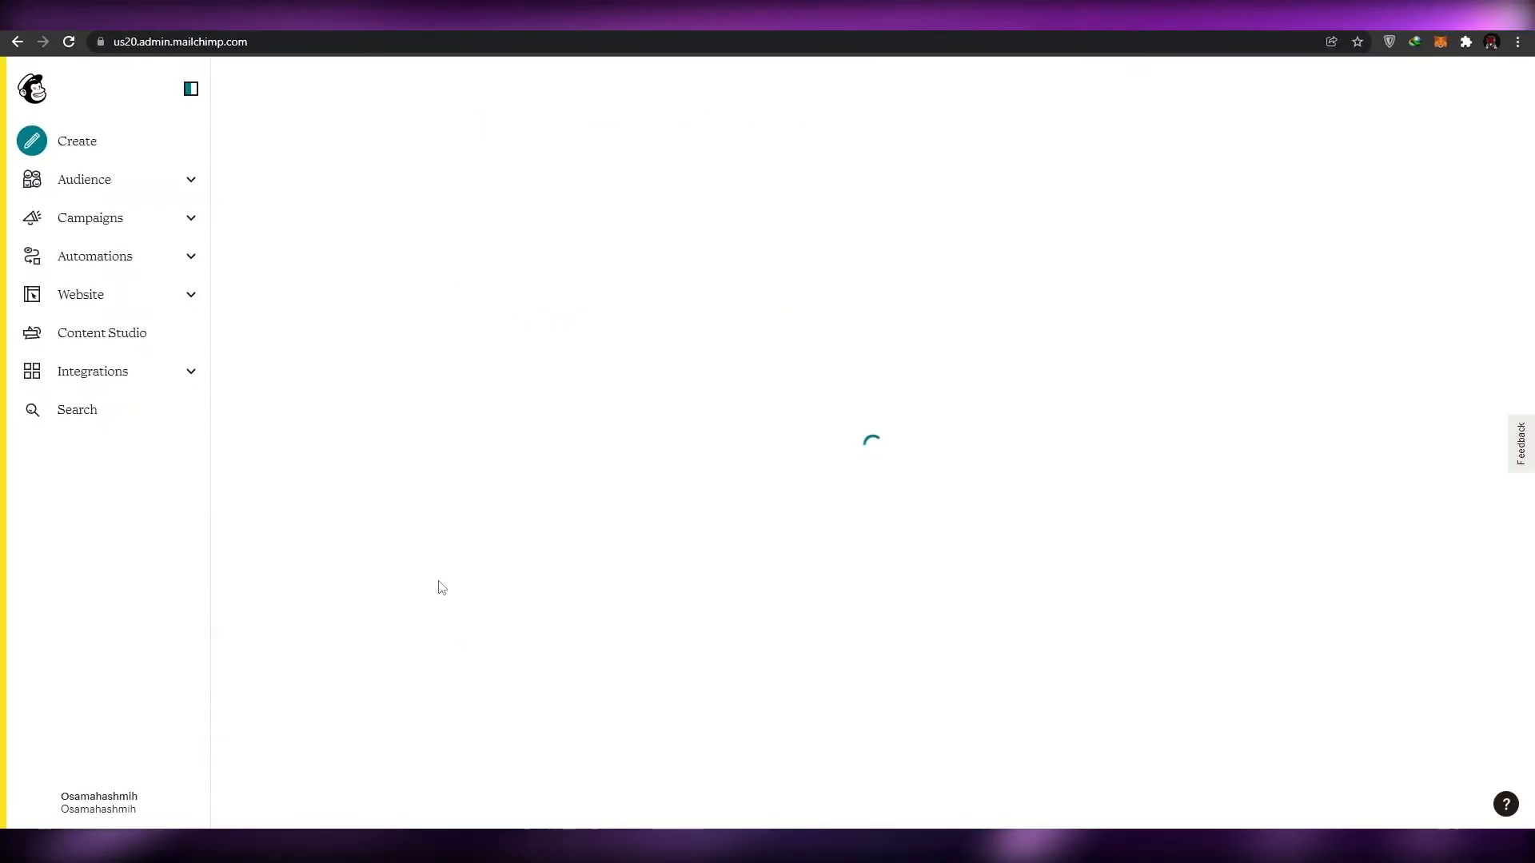
Examine the connectable tools and the remaining onboarding stages on the account's start page.
scroll(1054, 513, "down", 2)
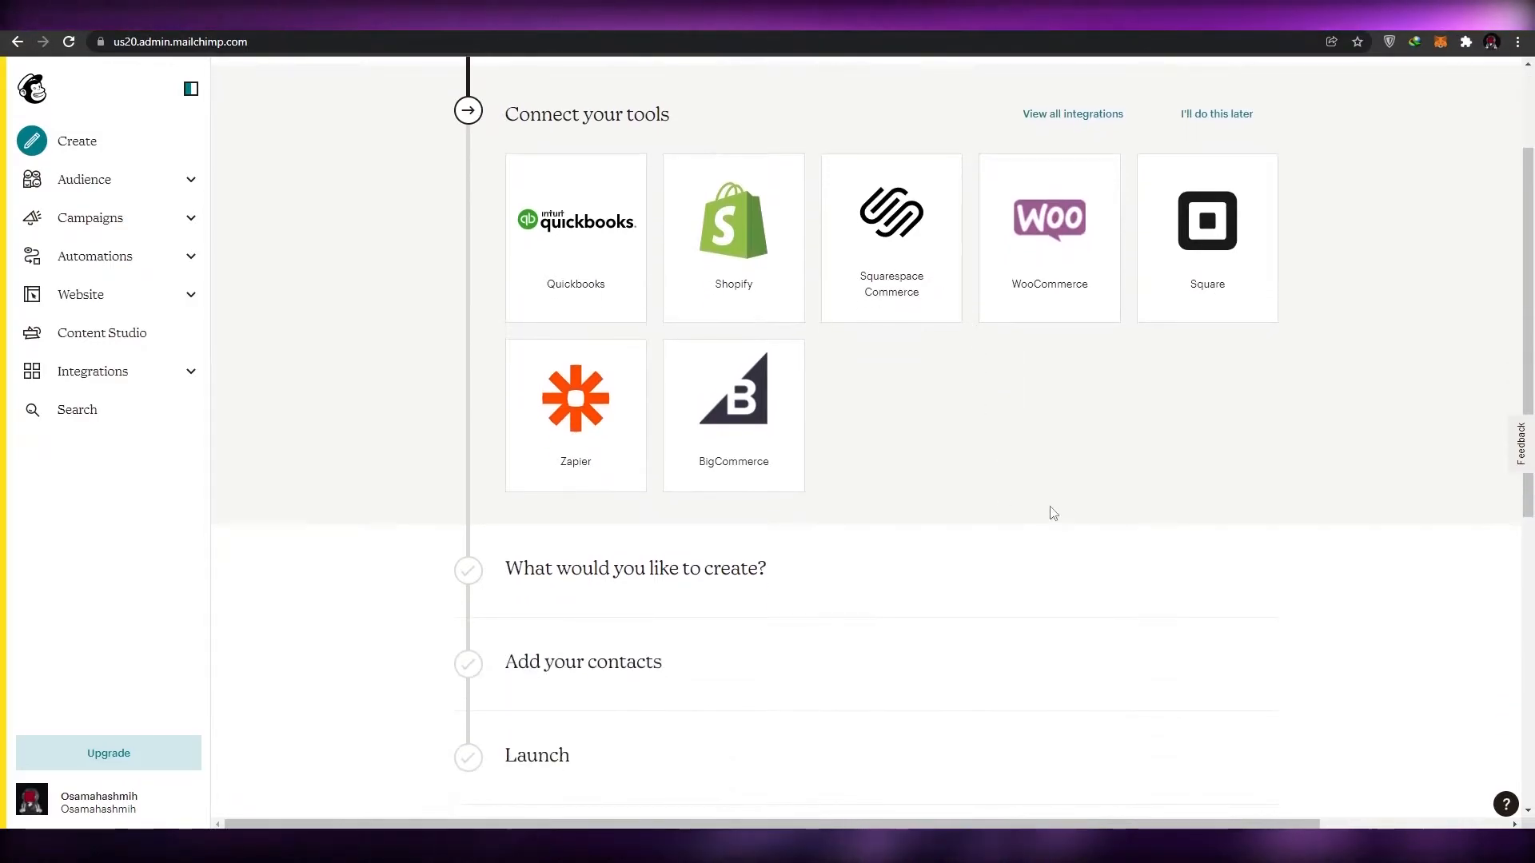
scroll(1053, 513, "up", 2)
scroll(264, 282, "down", 2)
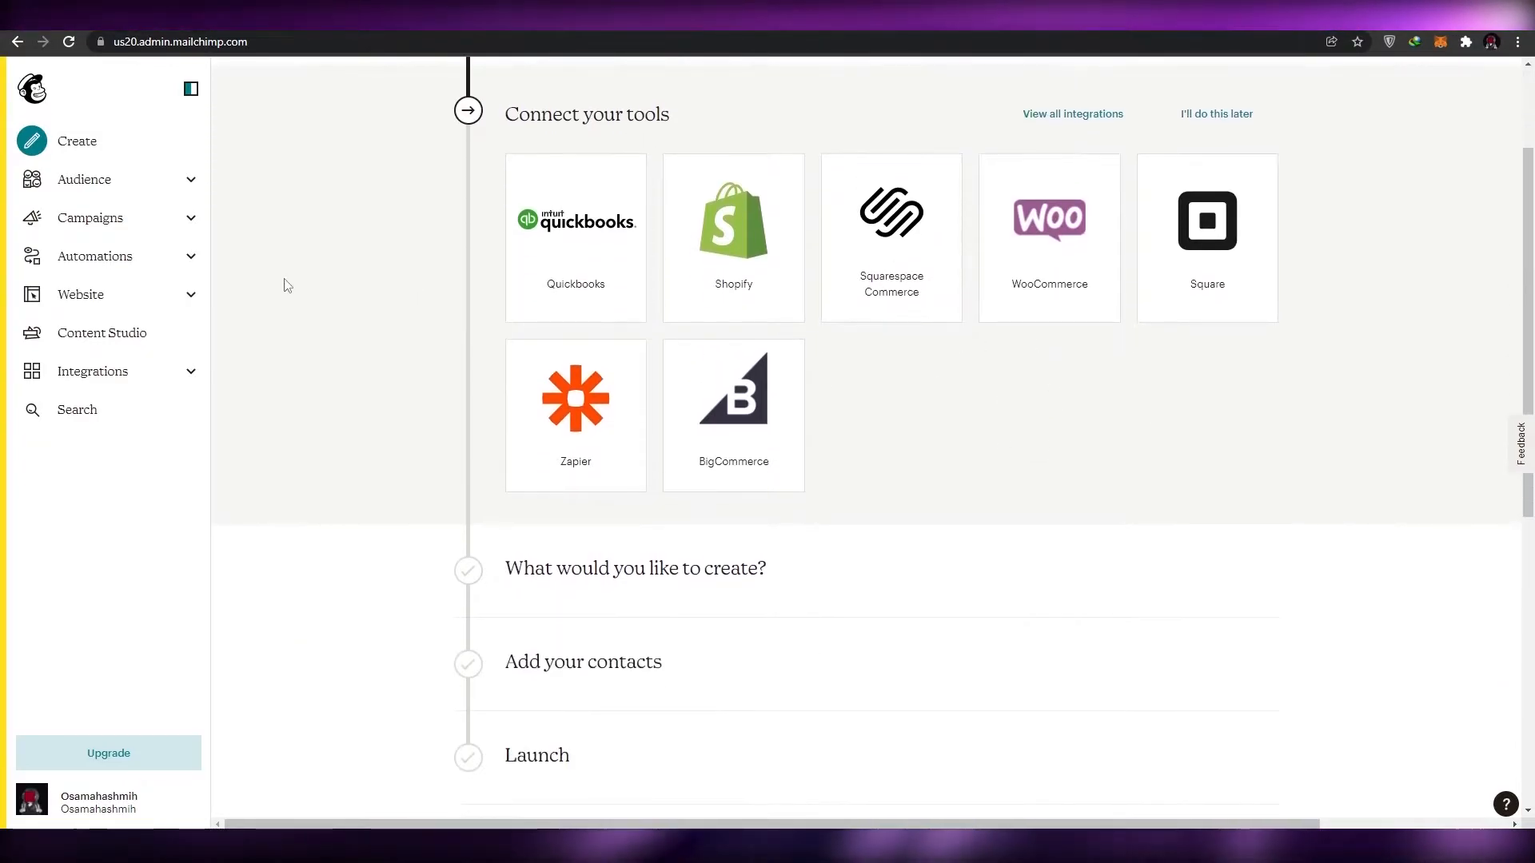
scroll(344, 335, "down", 1)
scroll(415, 421, "up", 3)
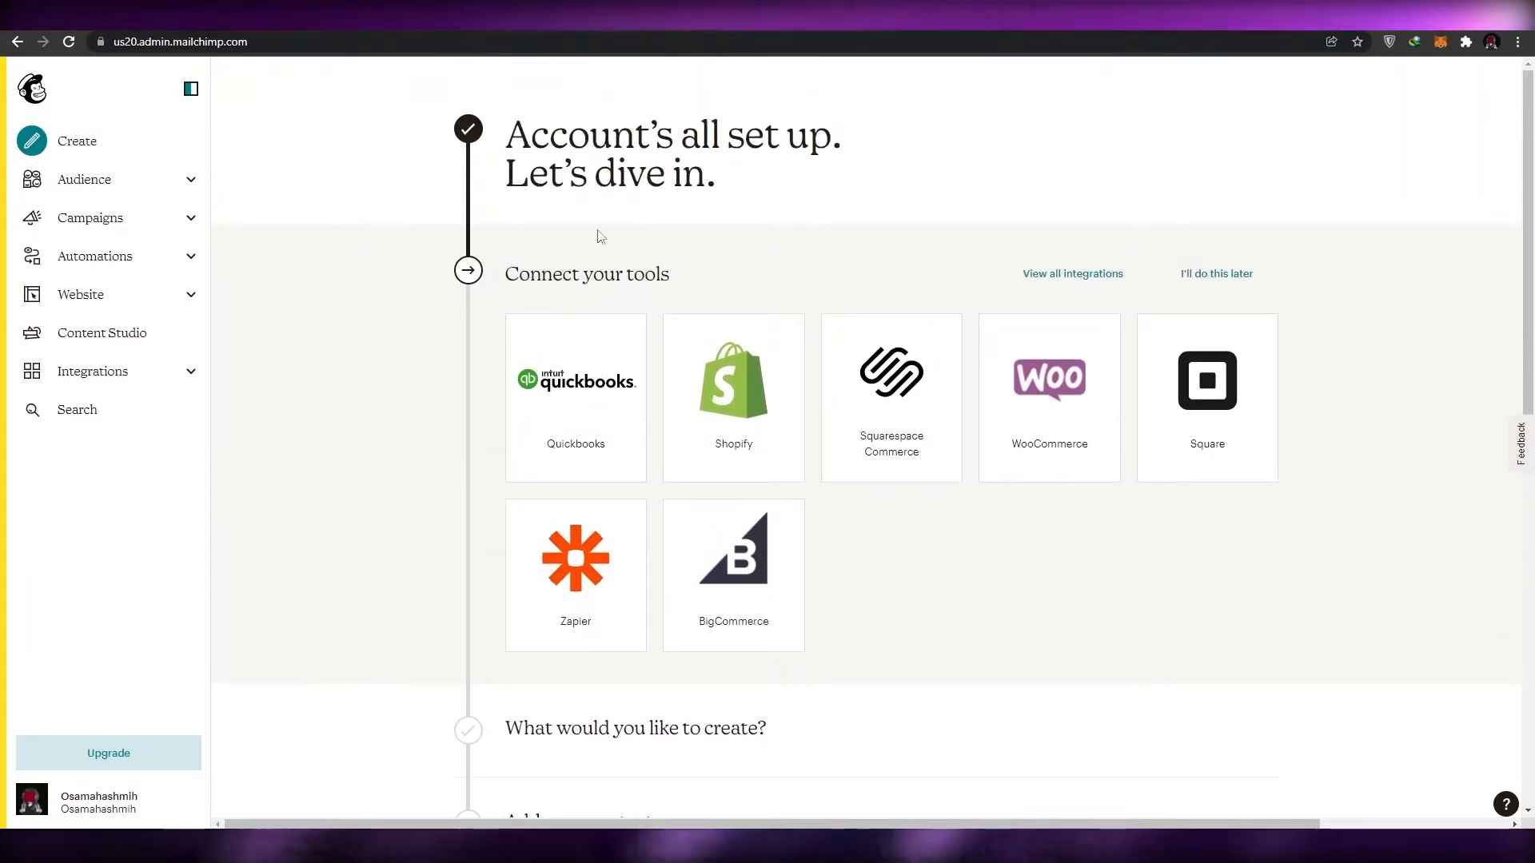
scroll(584, 272, "down", 1)
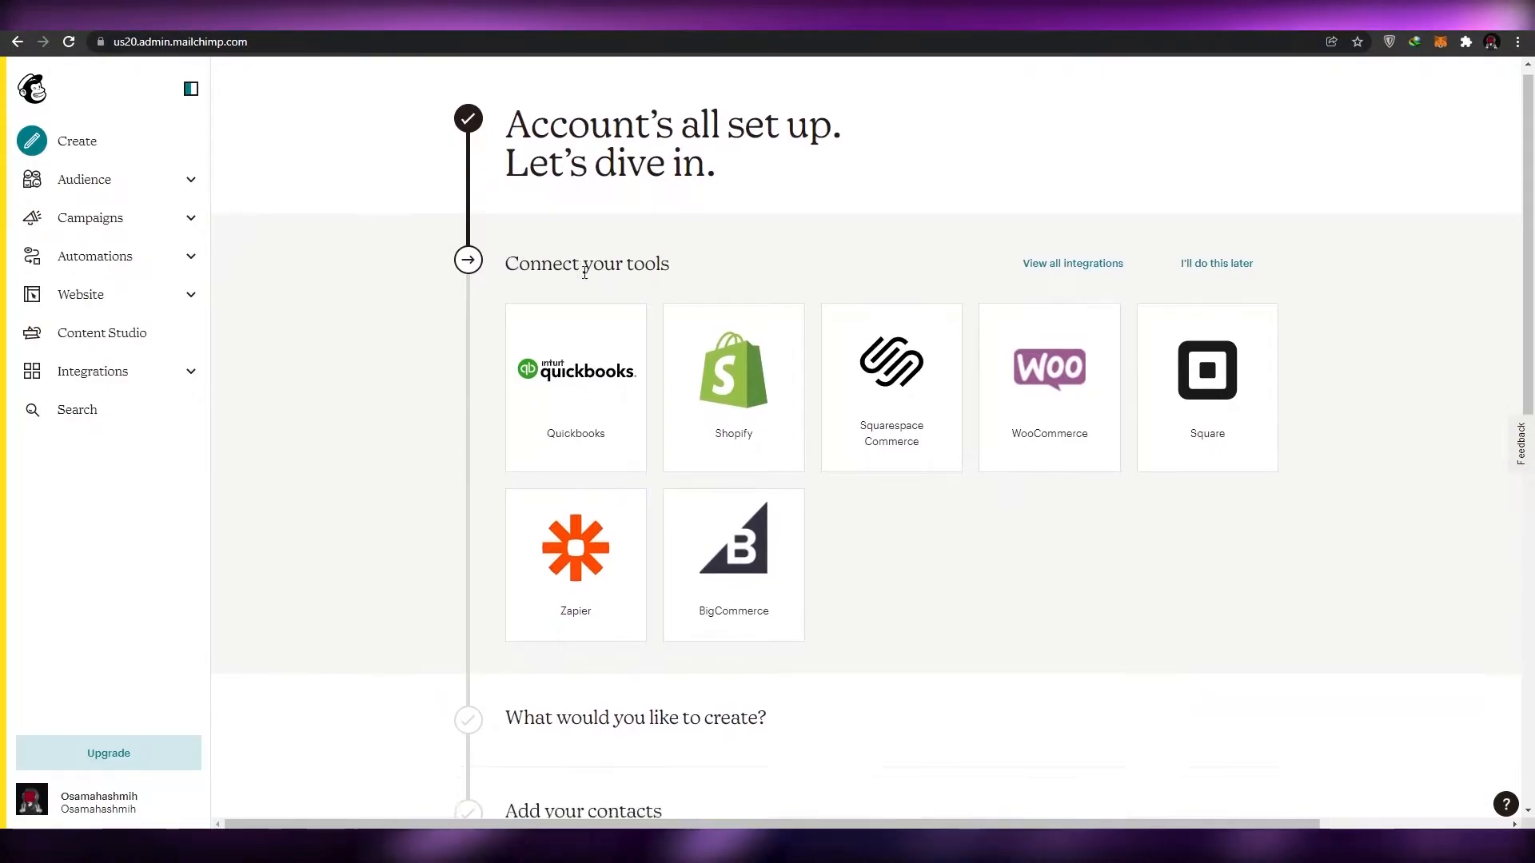
scroll(584, 272, "down", 1)
scroll(692, 446, "up", 1)
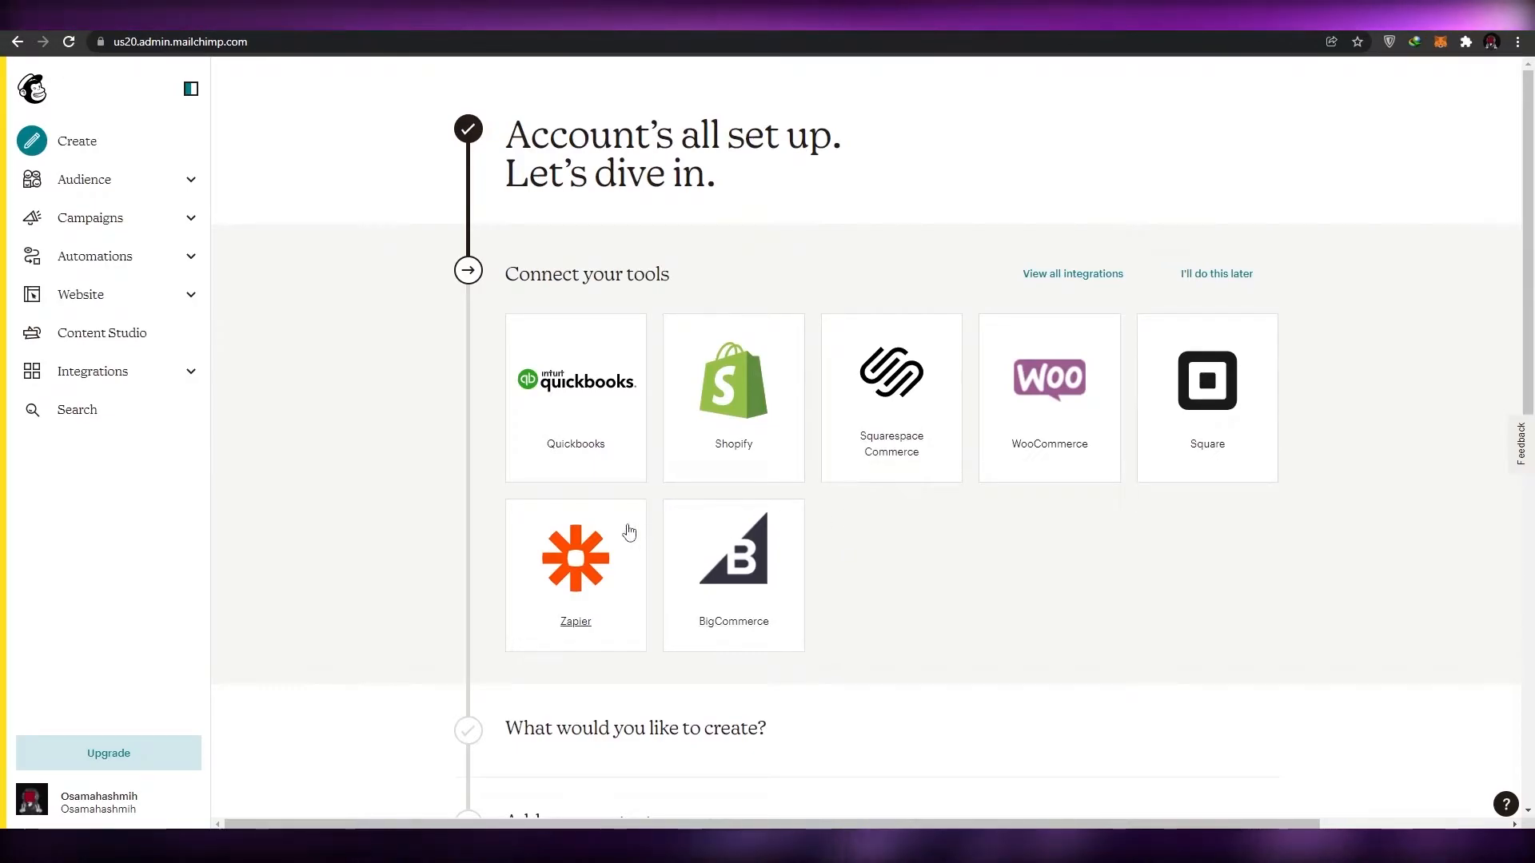
scroll(833, 412, "down", 2)
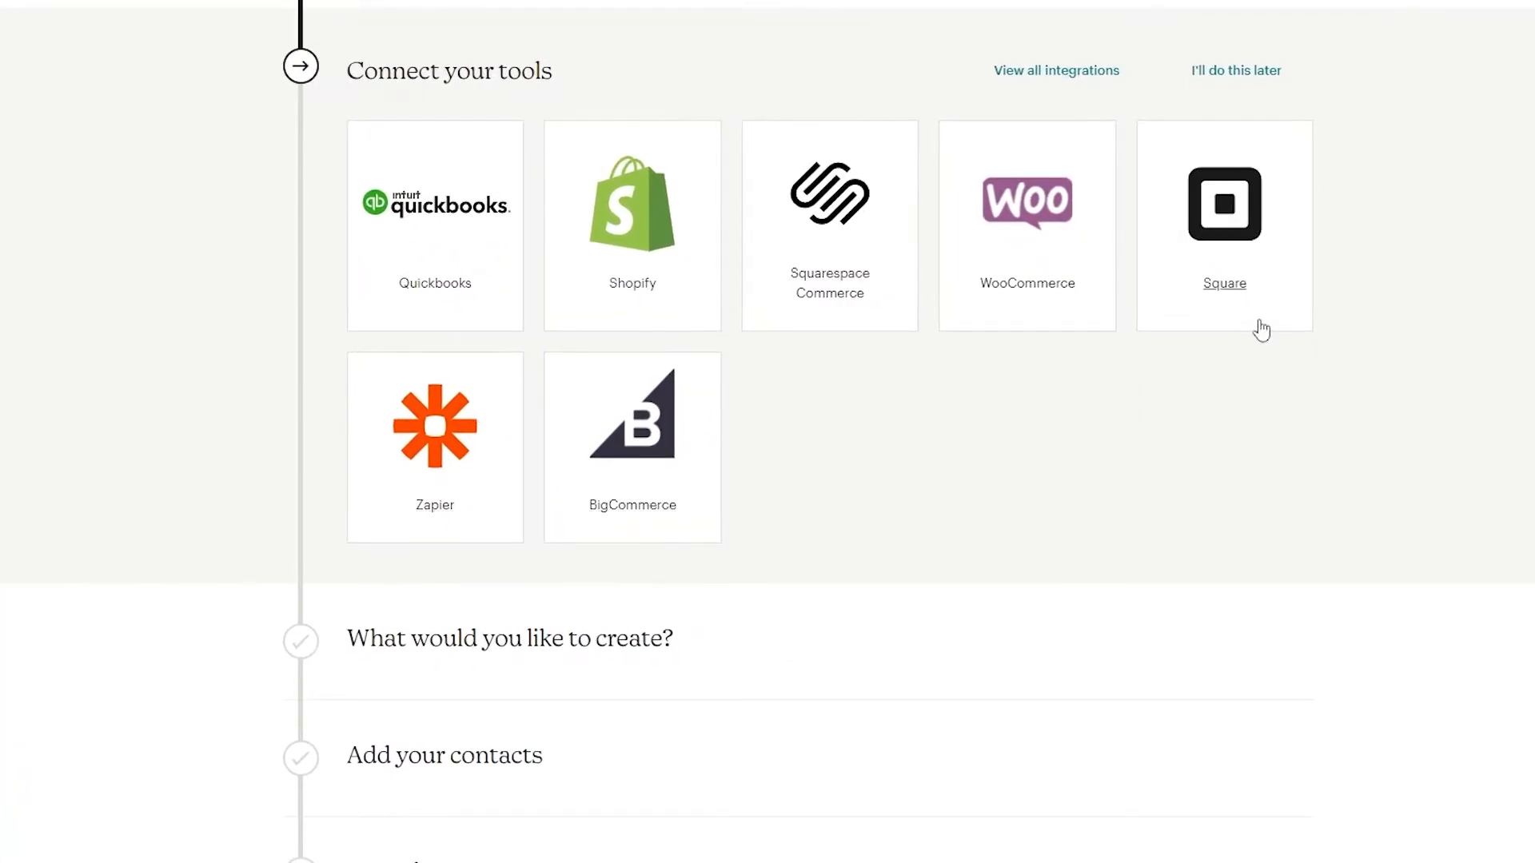
scroll(520, 504, "up", 3)
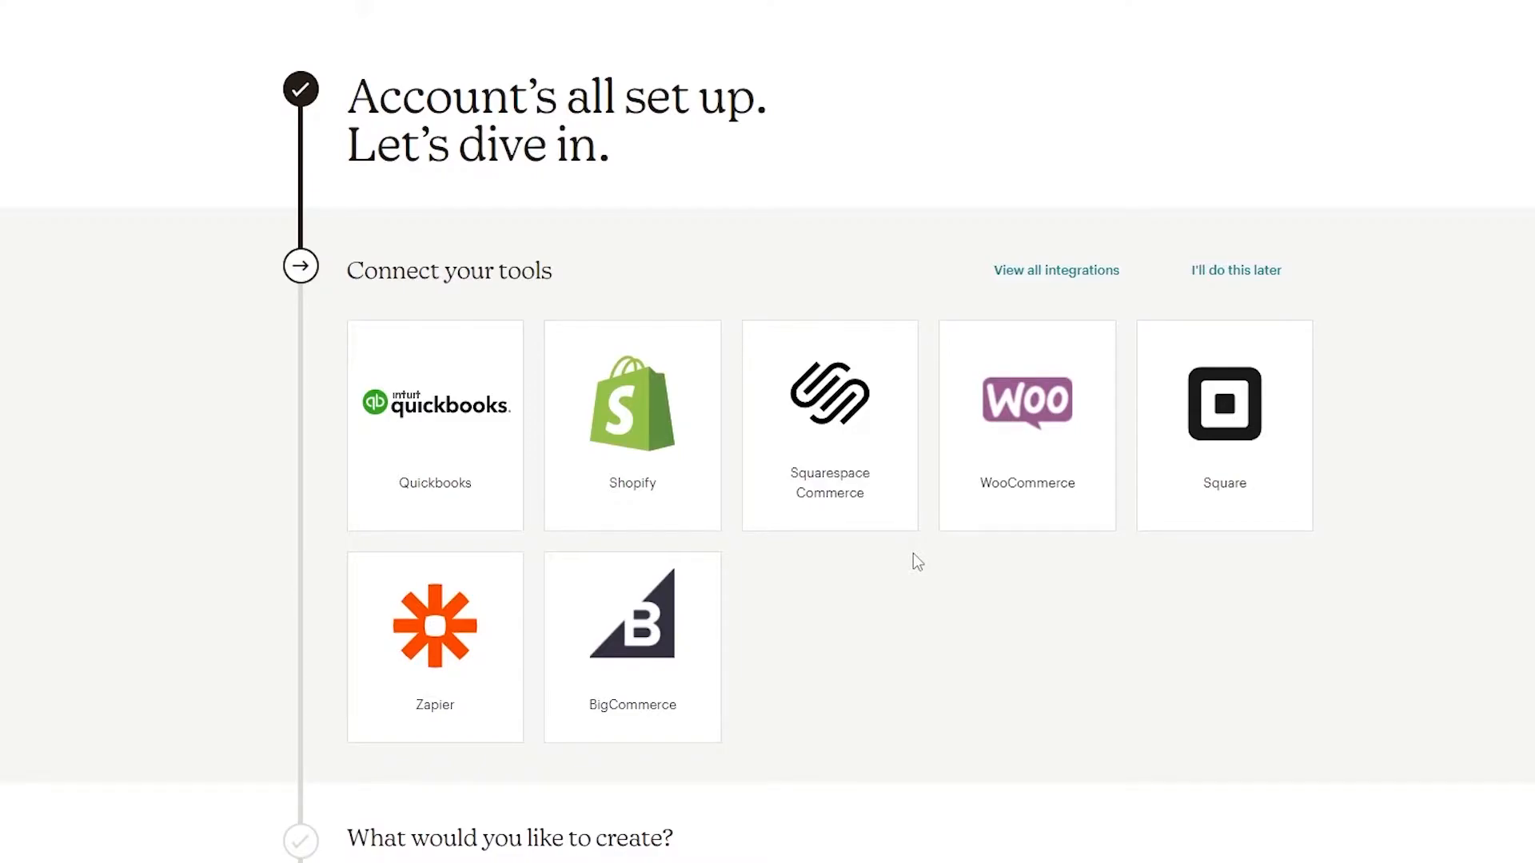
scroll(913, 553, "down", 1)
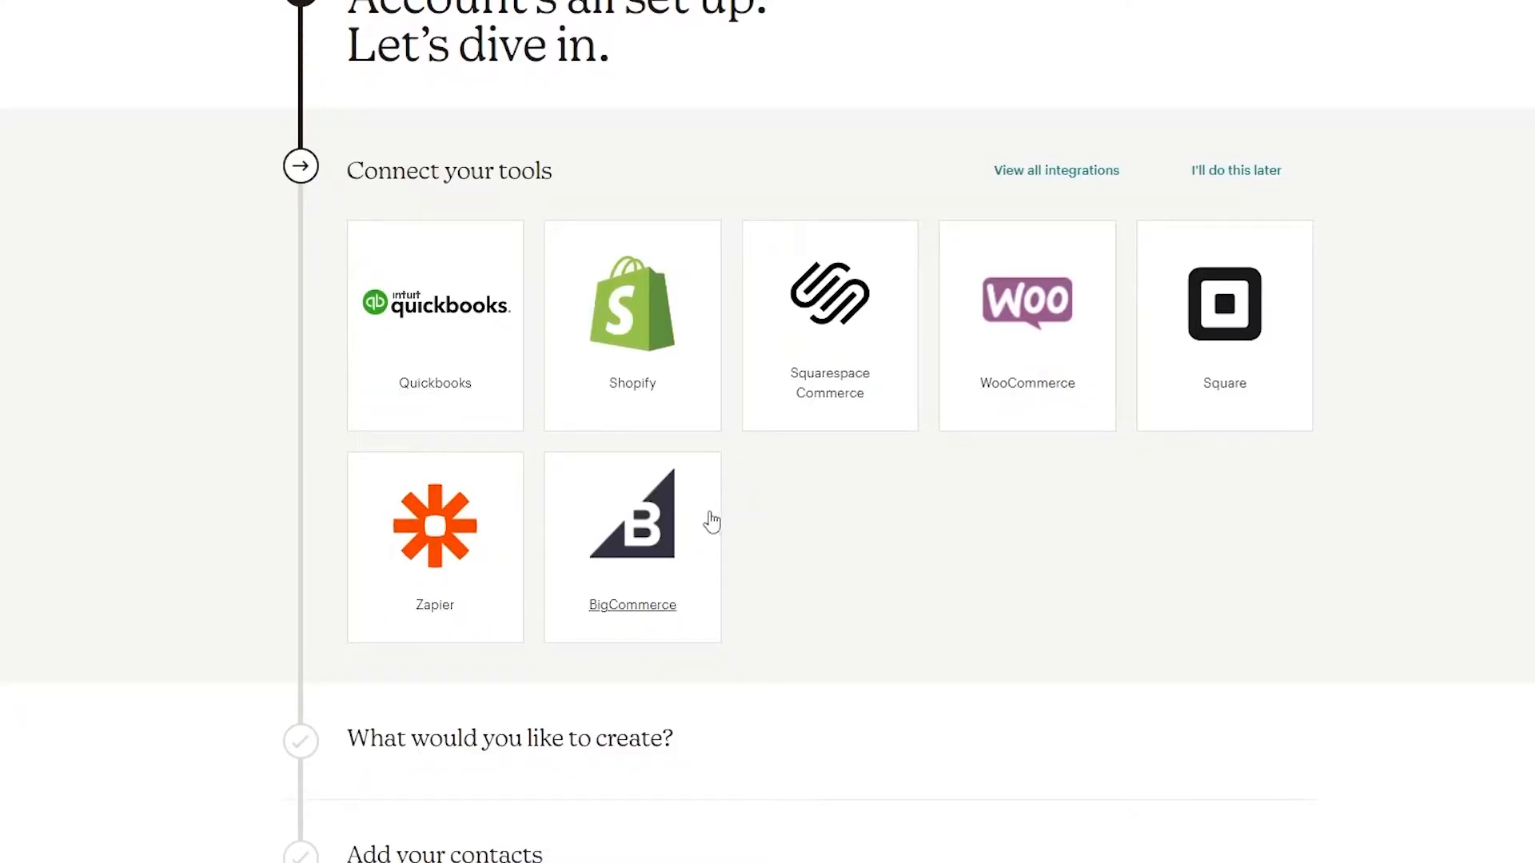
scroll(720, 568, "down", 1)
scroll(719, 567, "up", 2)
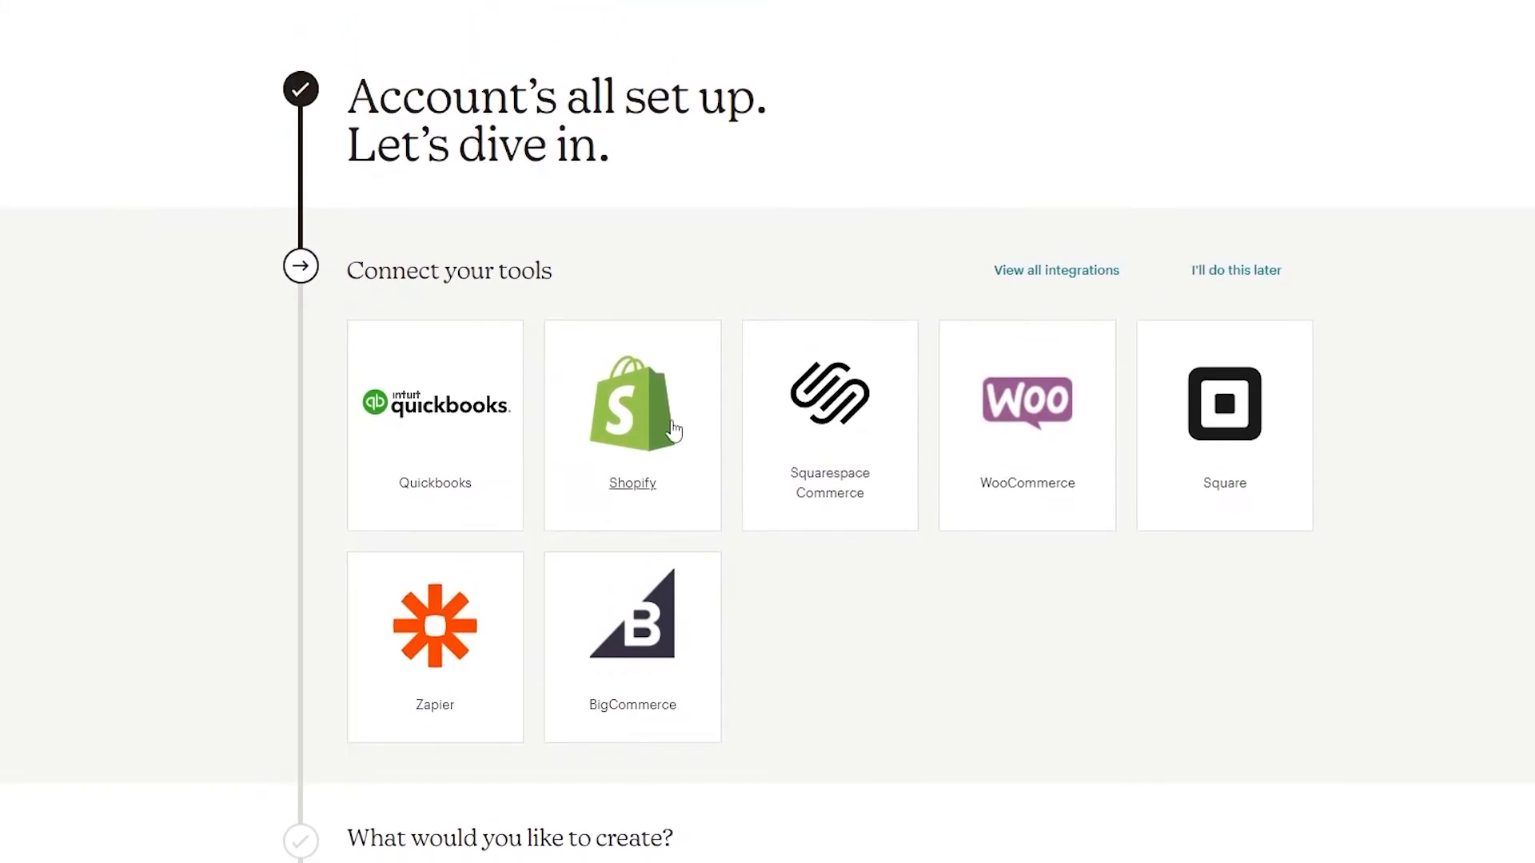
Open the Shopify integration and read its description, features, requirements and installation steps.
left_click(624, 419)
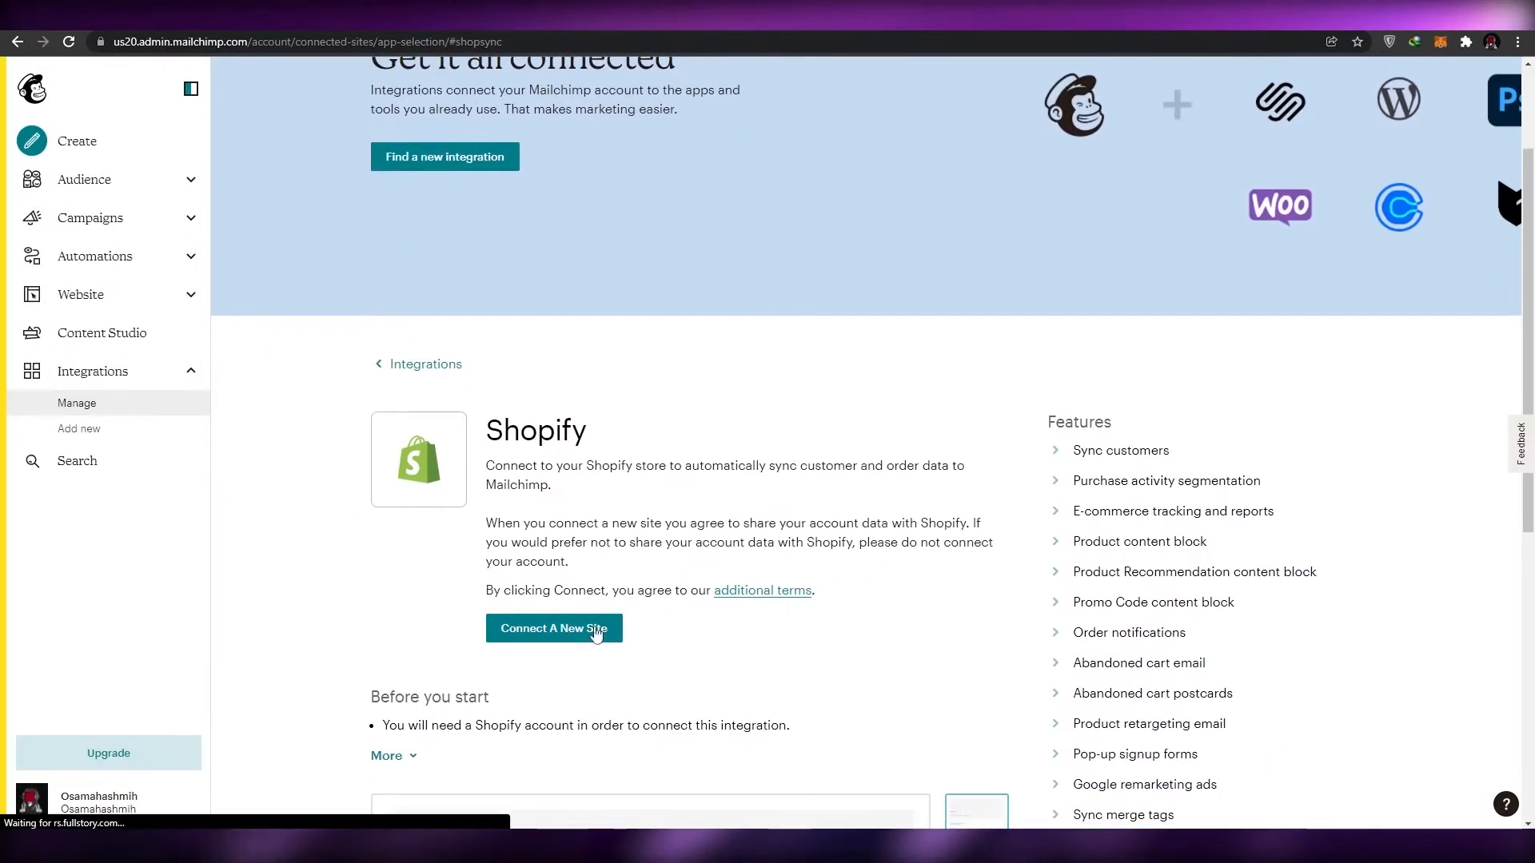
scroll(590, 634, "down", 2)
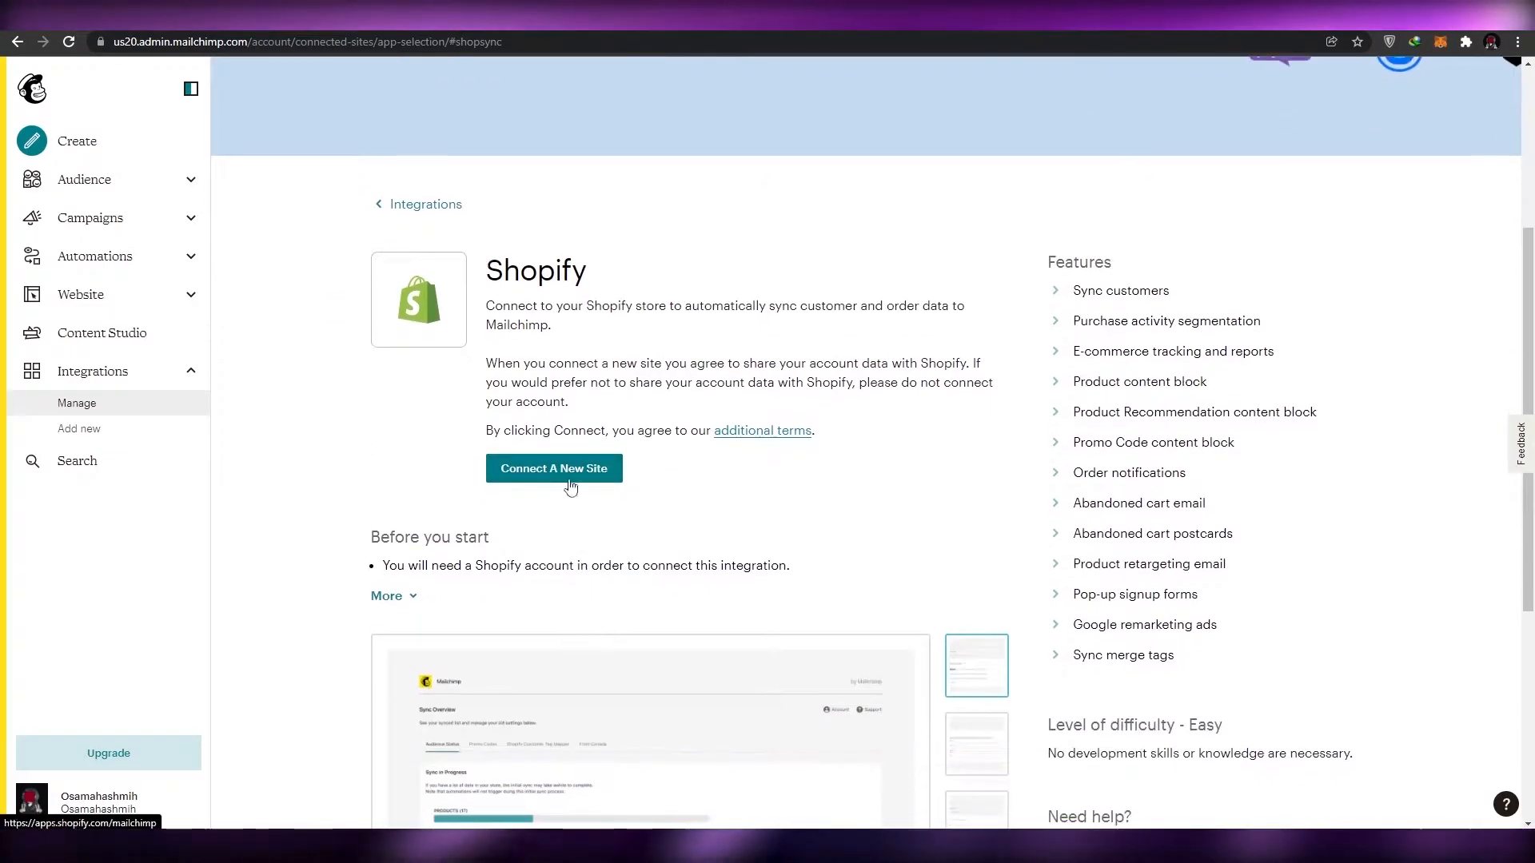
scroll(607, 584, "down", 3)
scroll(608, 536, "down", 1)
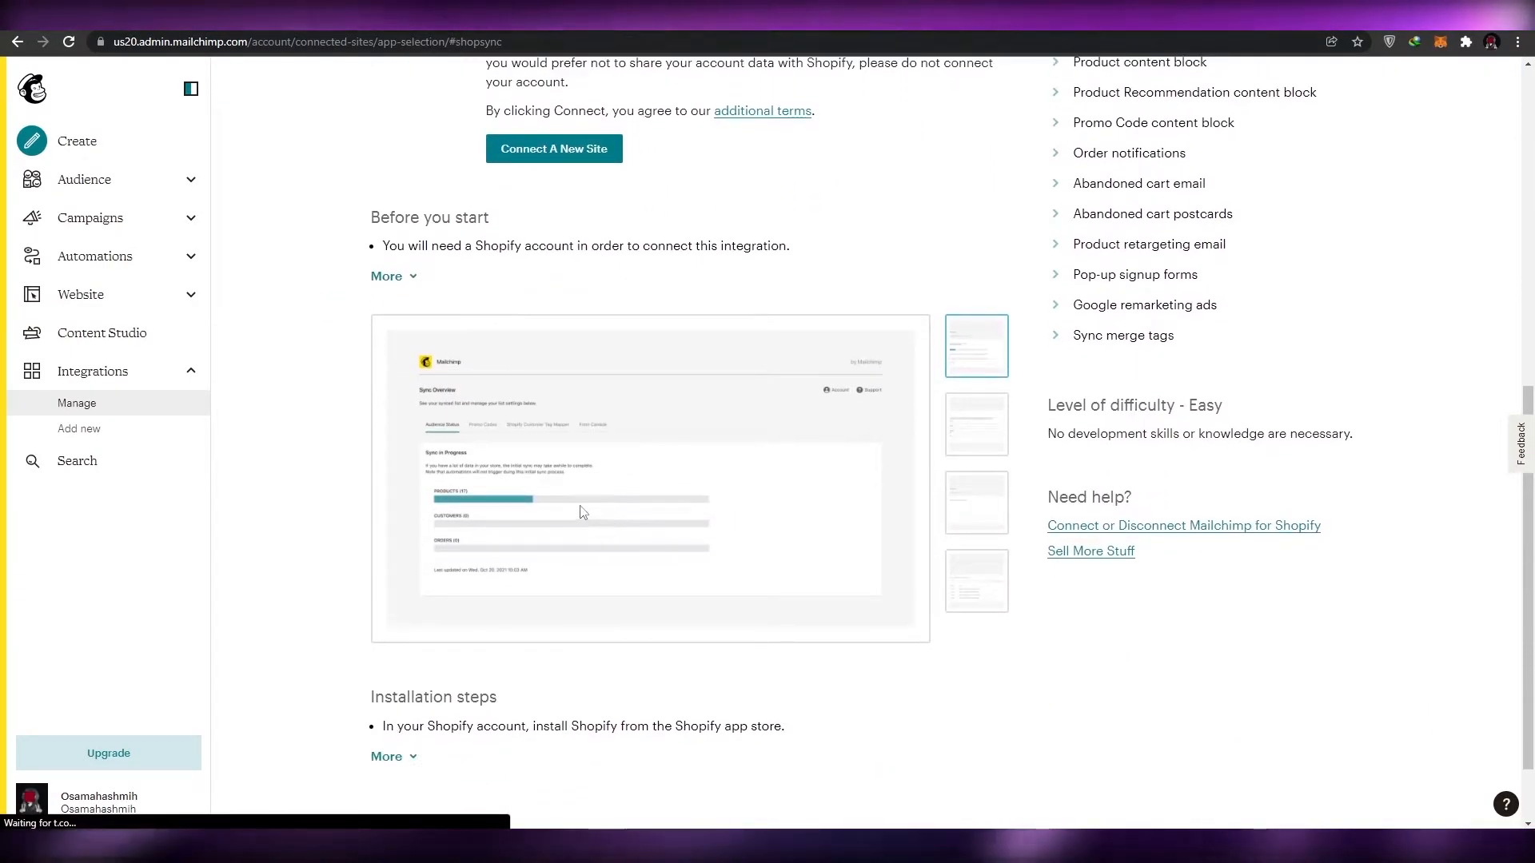
scroll(580, 512, "up", 4)
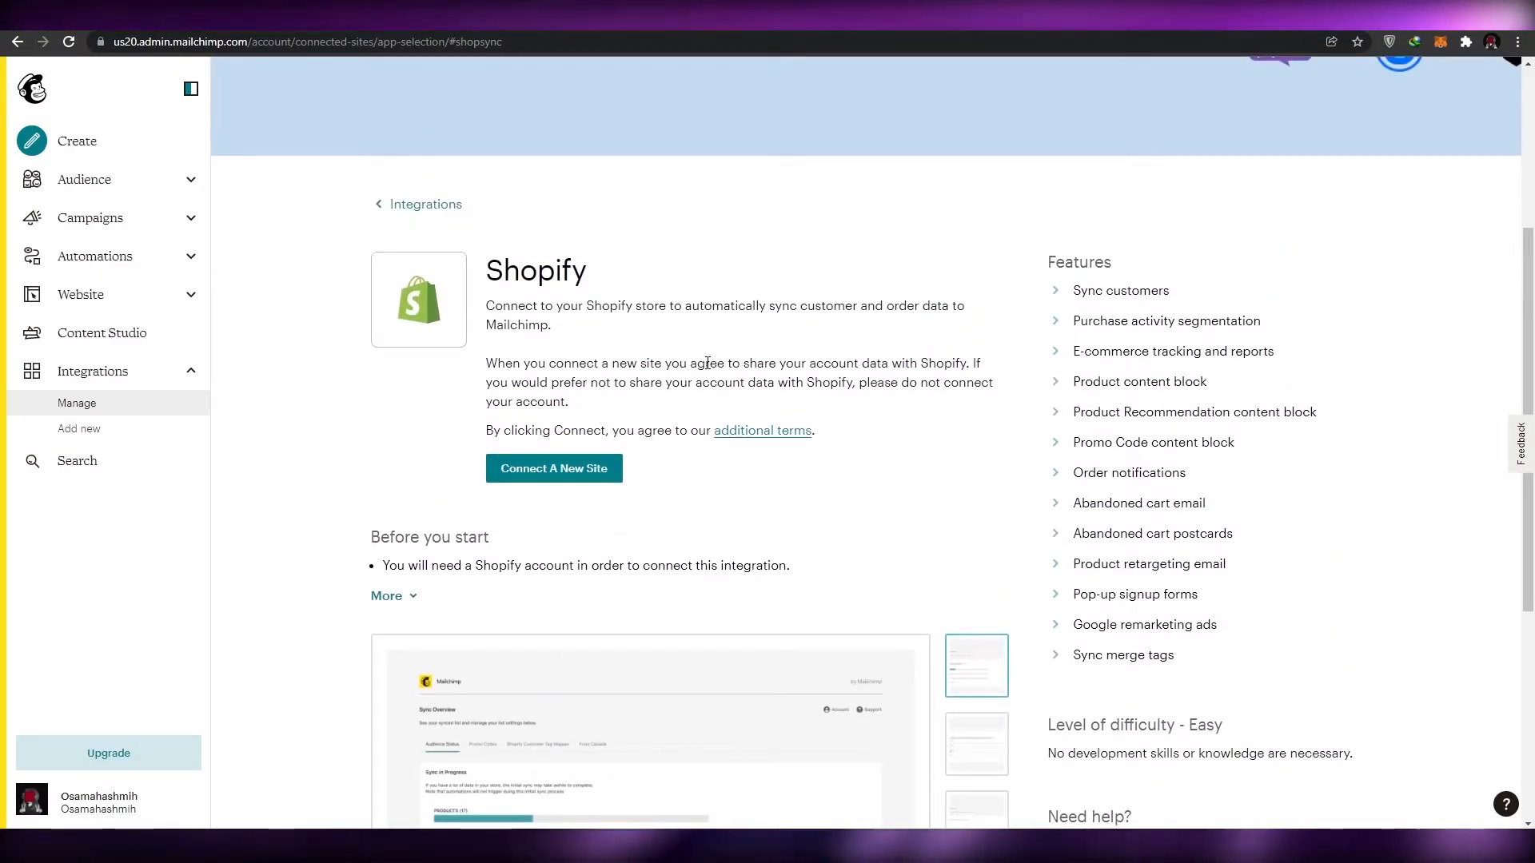
scroll(707, 363, "down", 2)
scroll(708, 363, "up", 6)
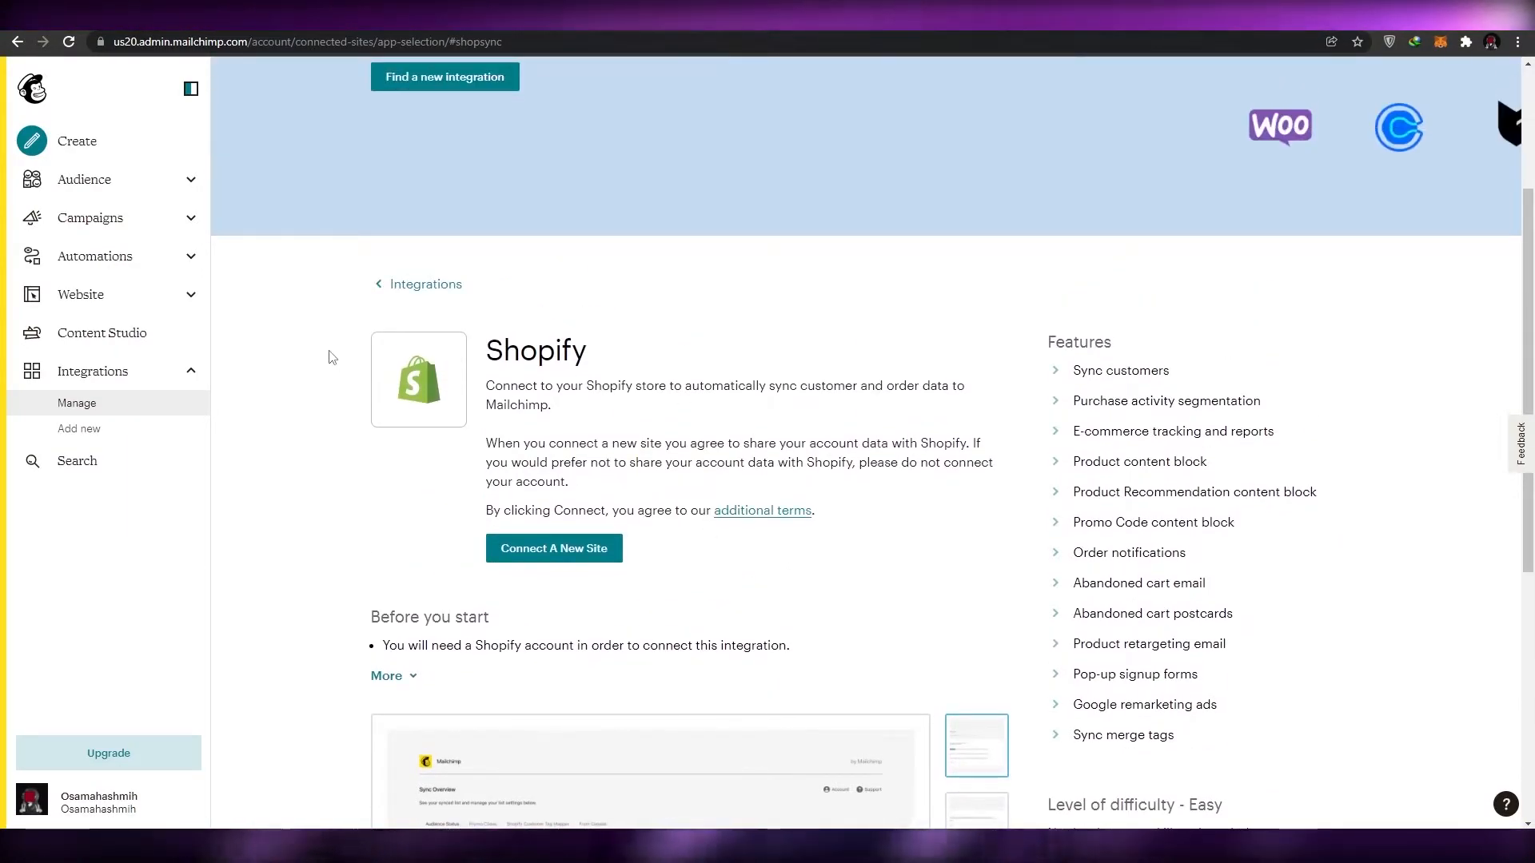
scroll(326, 353, "up", 3)
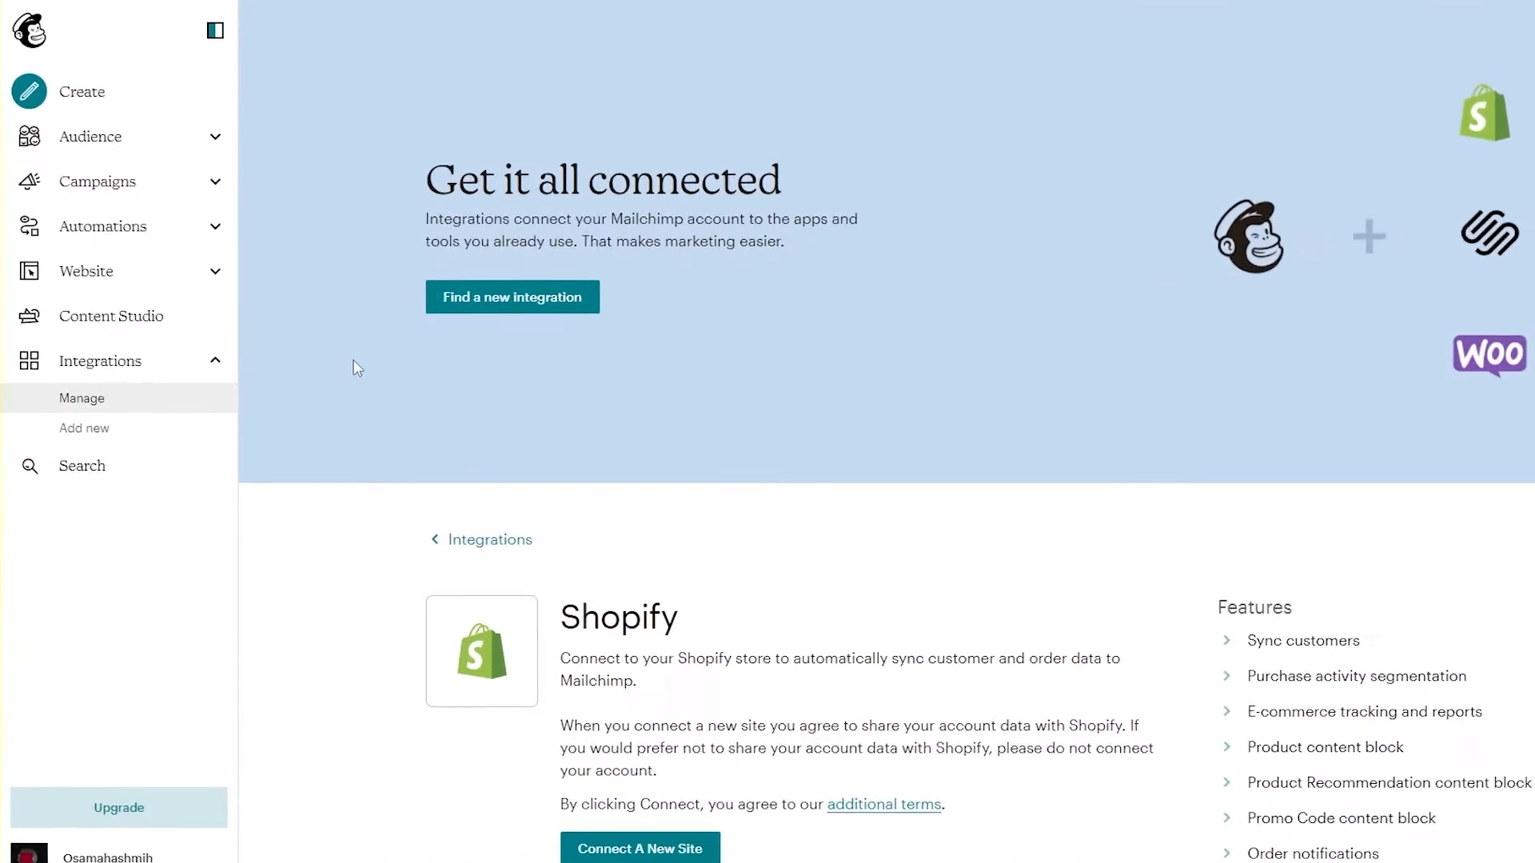
Browse the email and website types available for creation and get started with a new website.
left_click(82, 91)
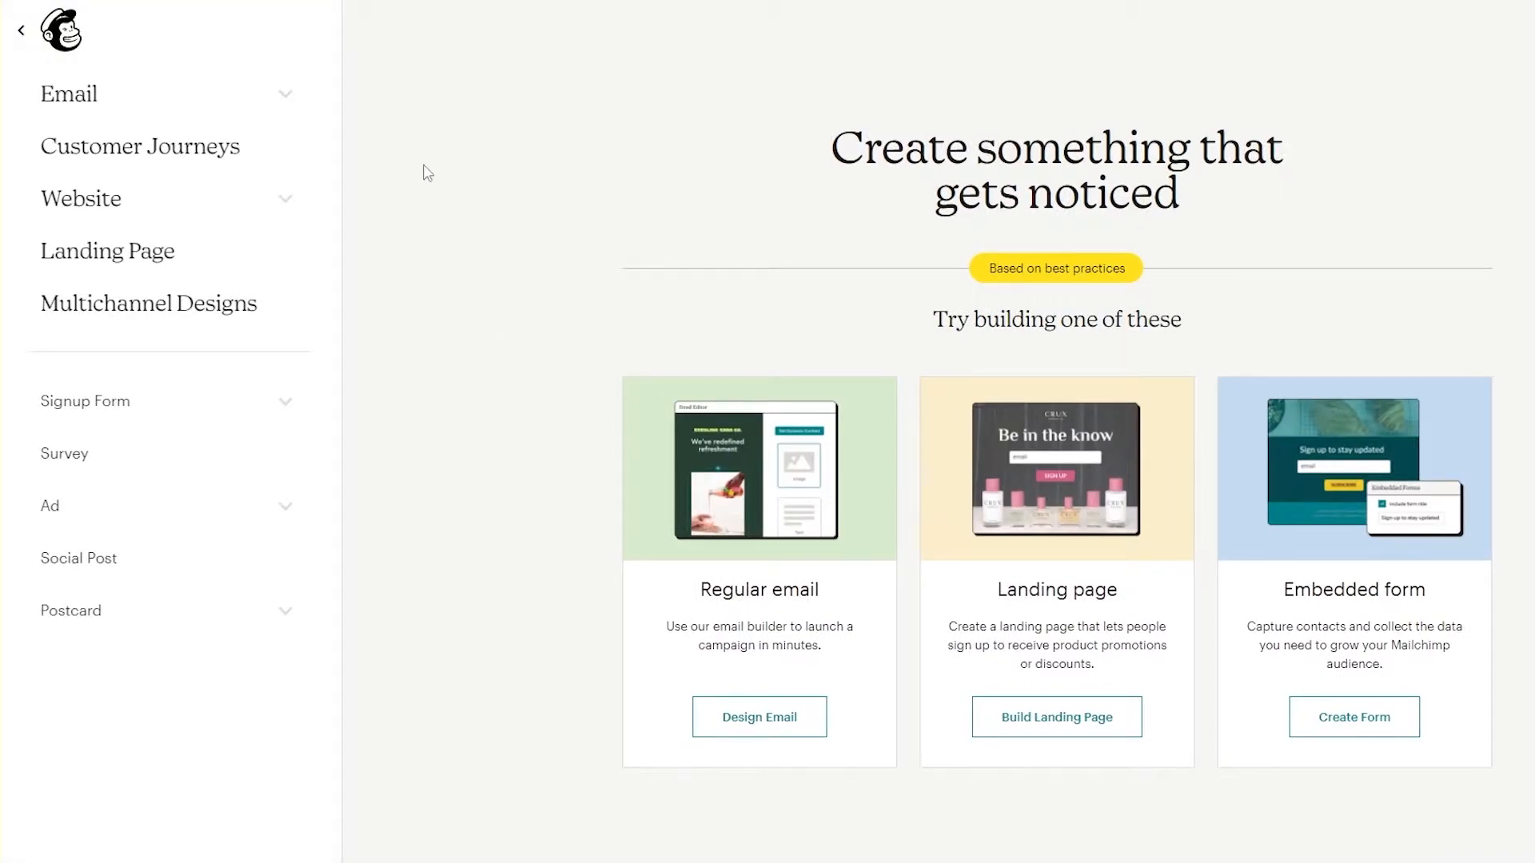
left_click(289, 98)
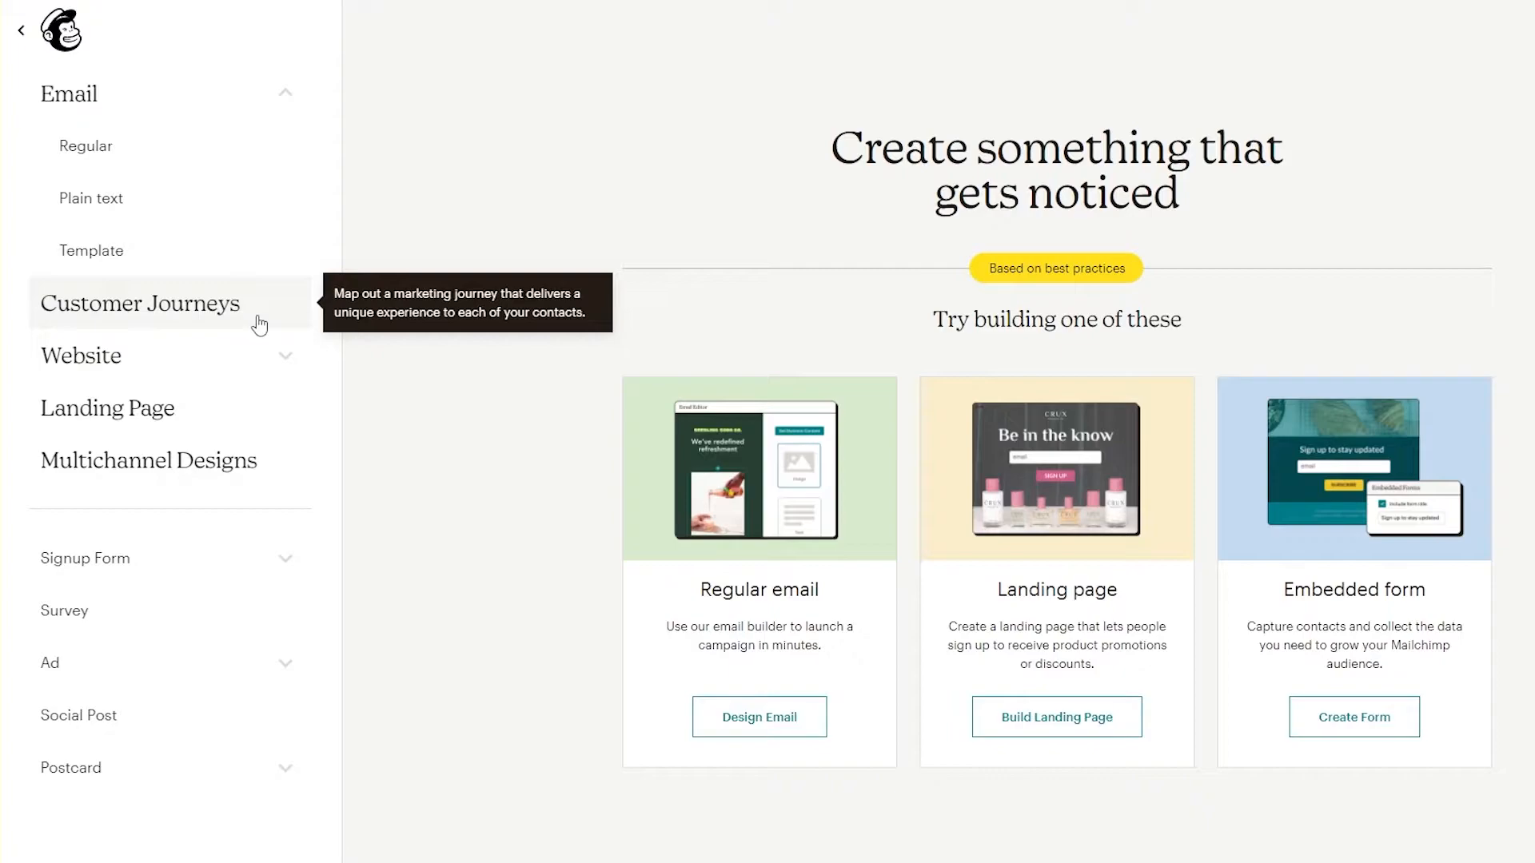
left_click(288, 355)
scroll(288, 360, "down", 1)
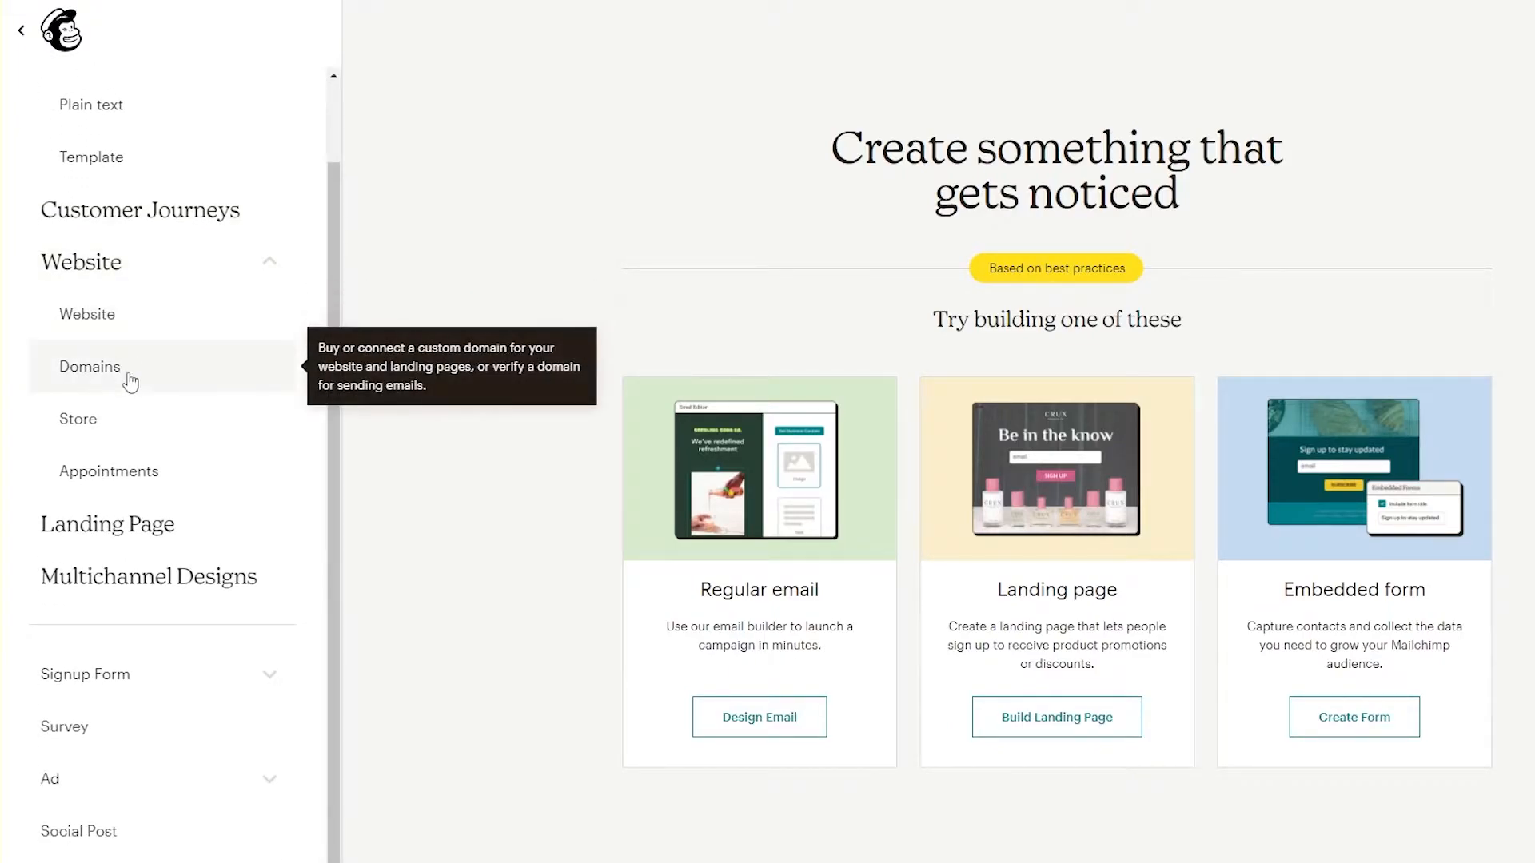
scroll(179, 472, "down", 1)
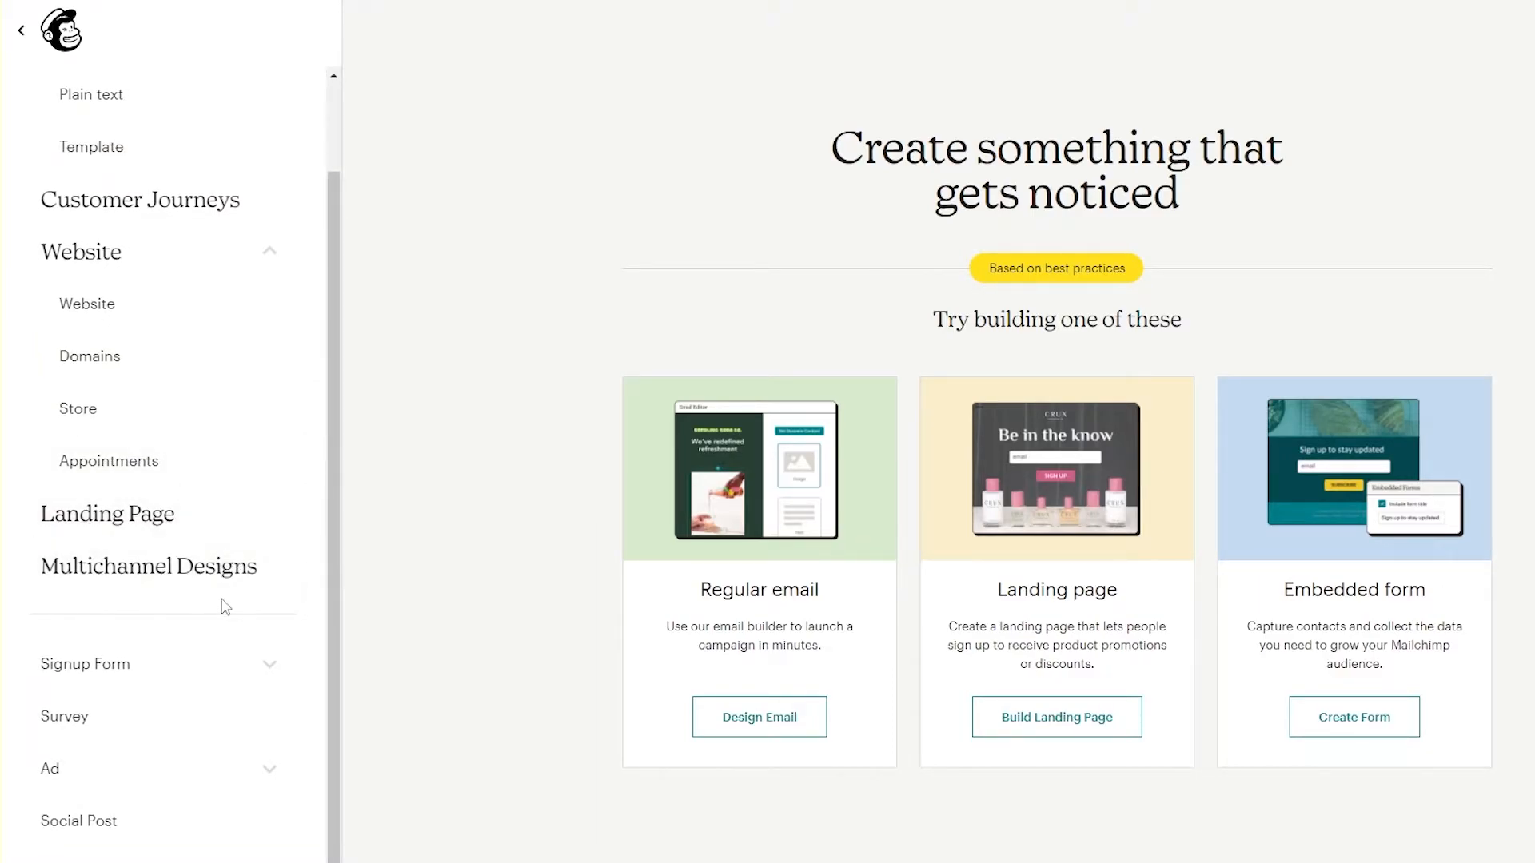
scroll(289, 622, "up", 2)
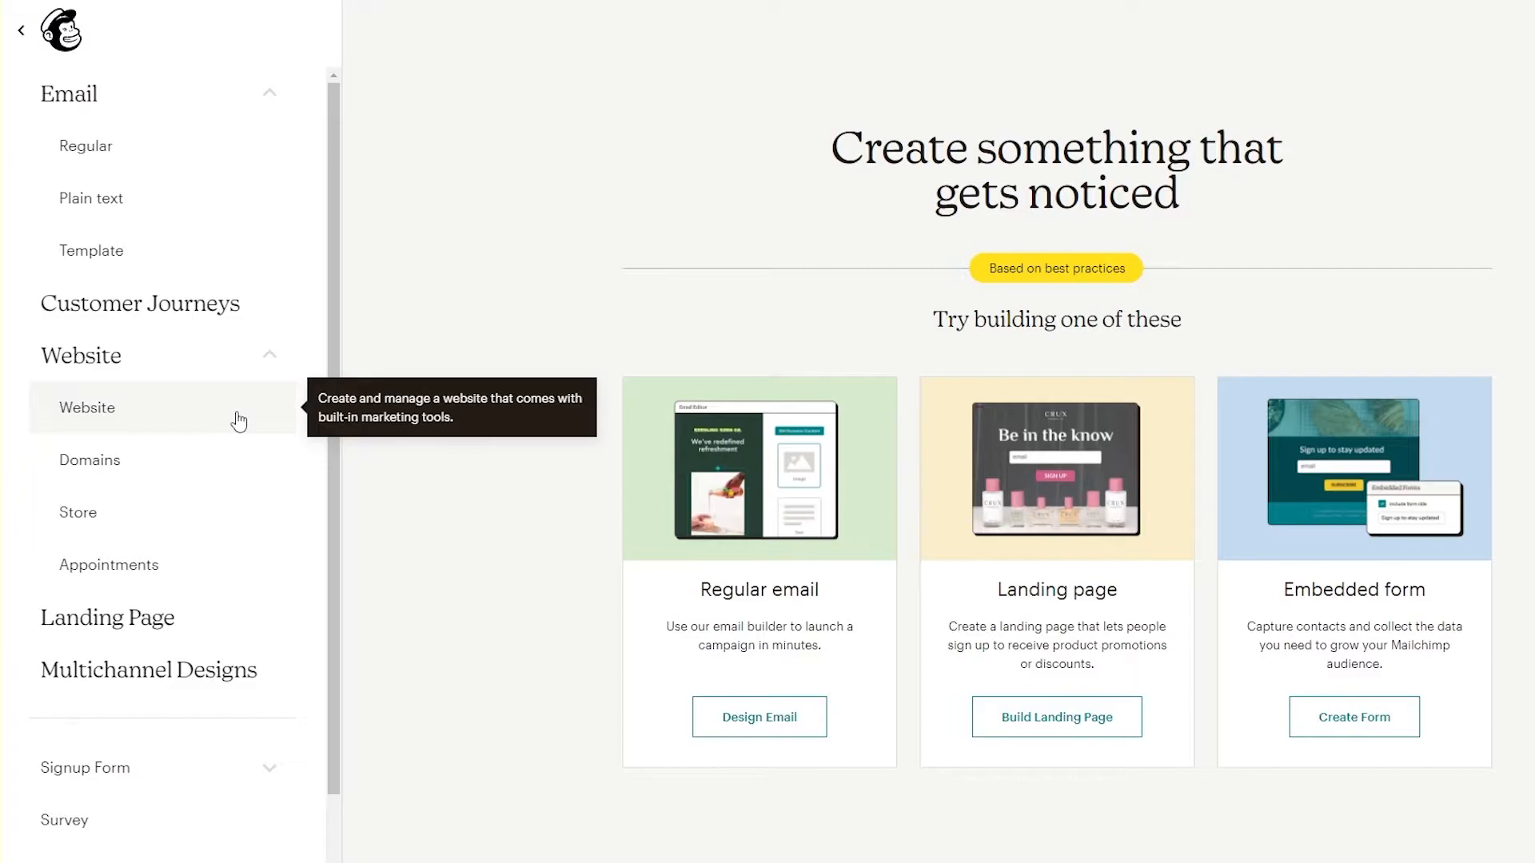
left_click(205, 432)
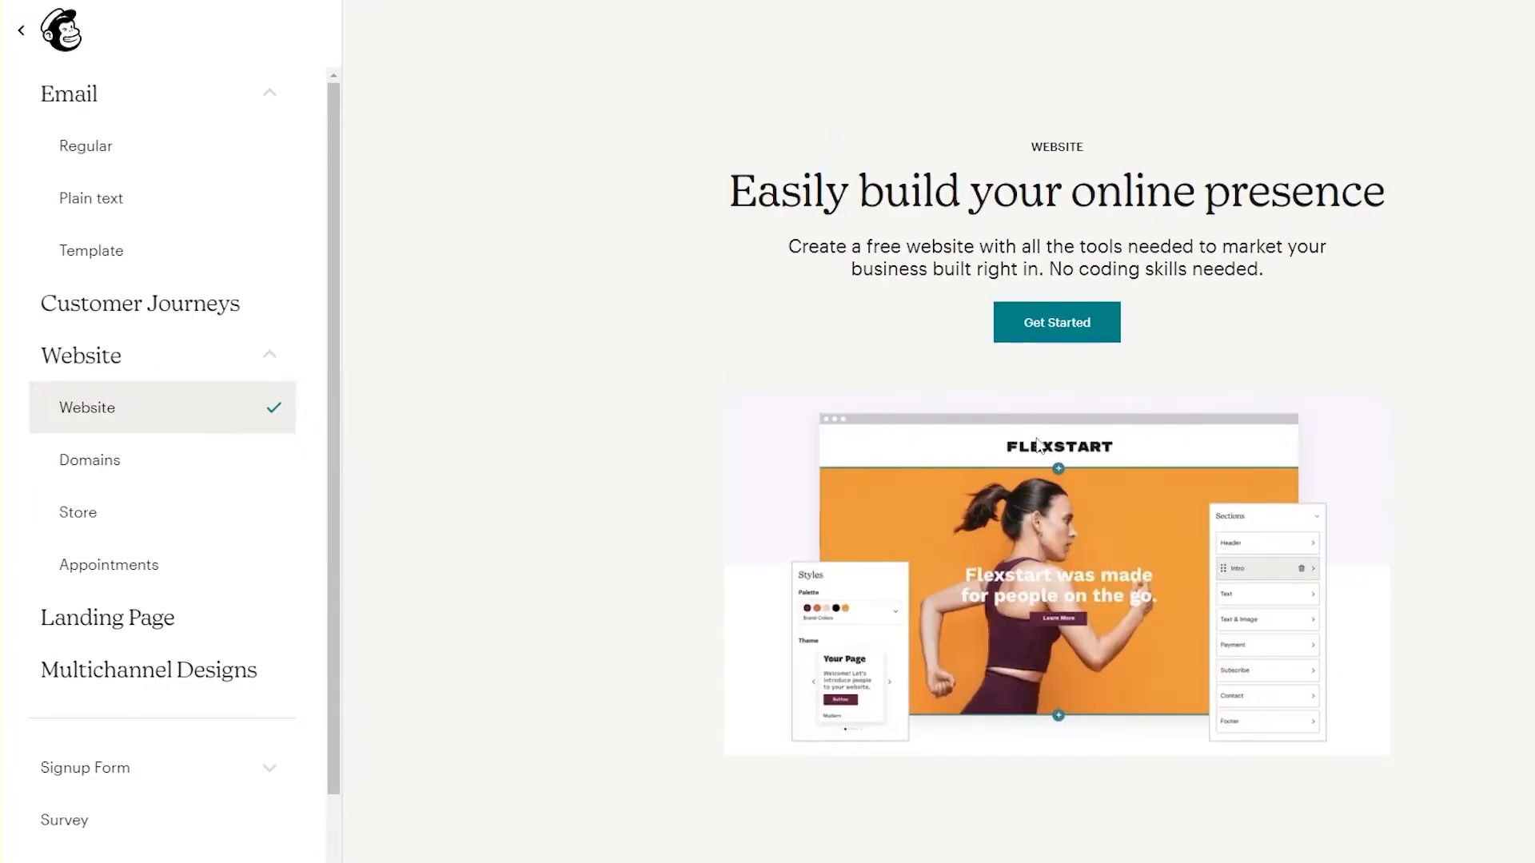
left_click(1090, 324)
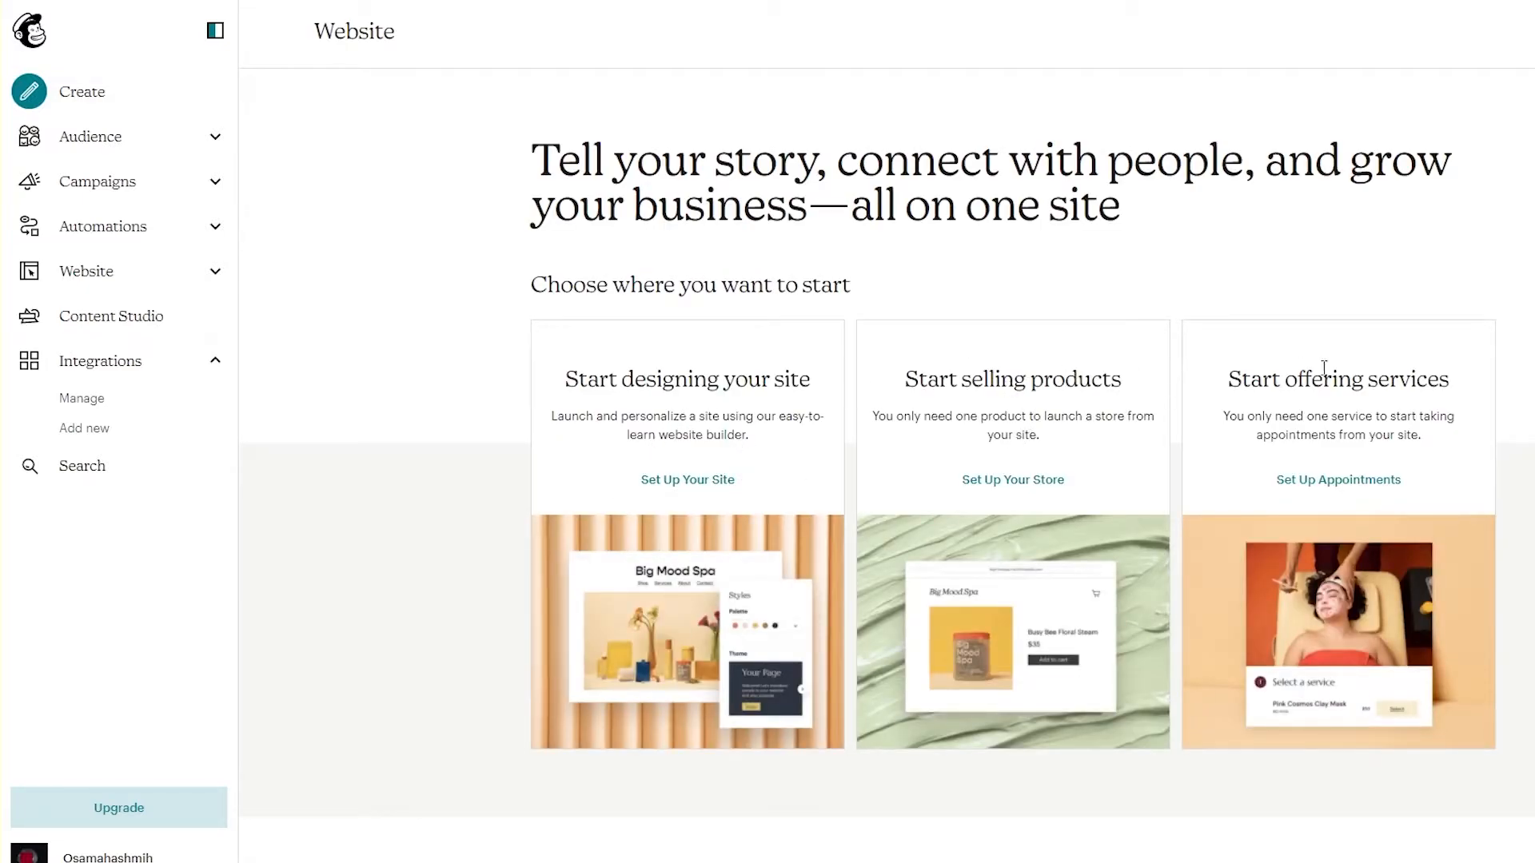
Start designing the site and accept the suggested website name to reach the site manager.
left_click(699, 492)
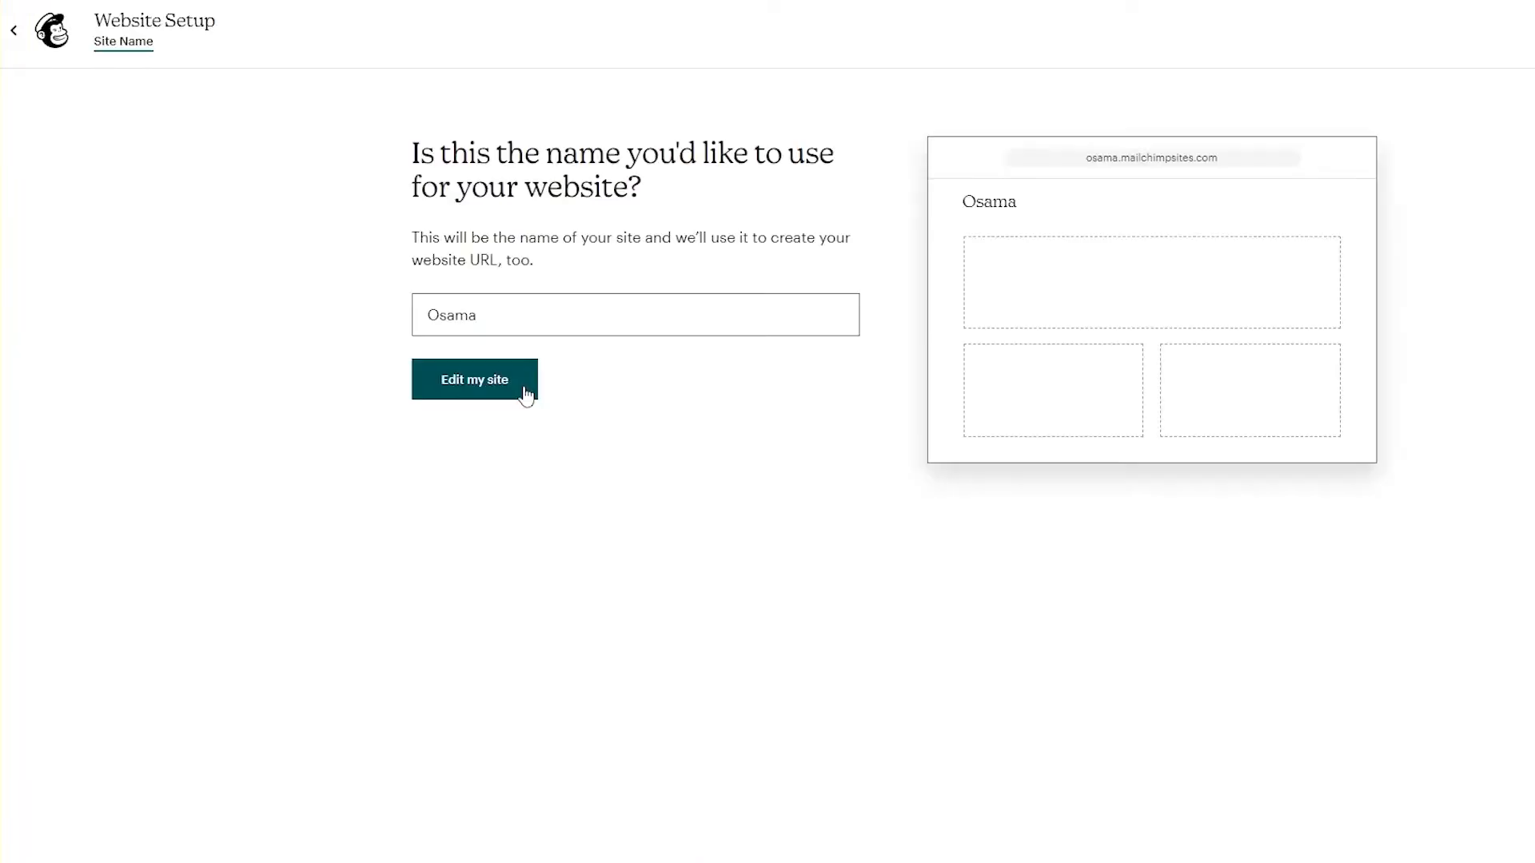
left_click(524, 391)
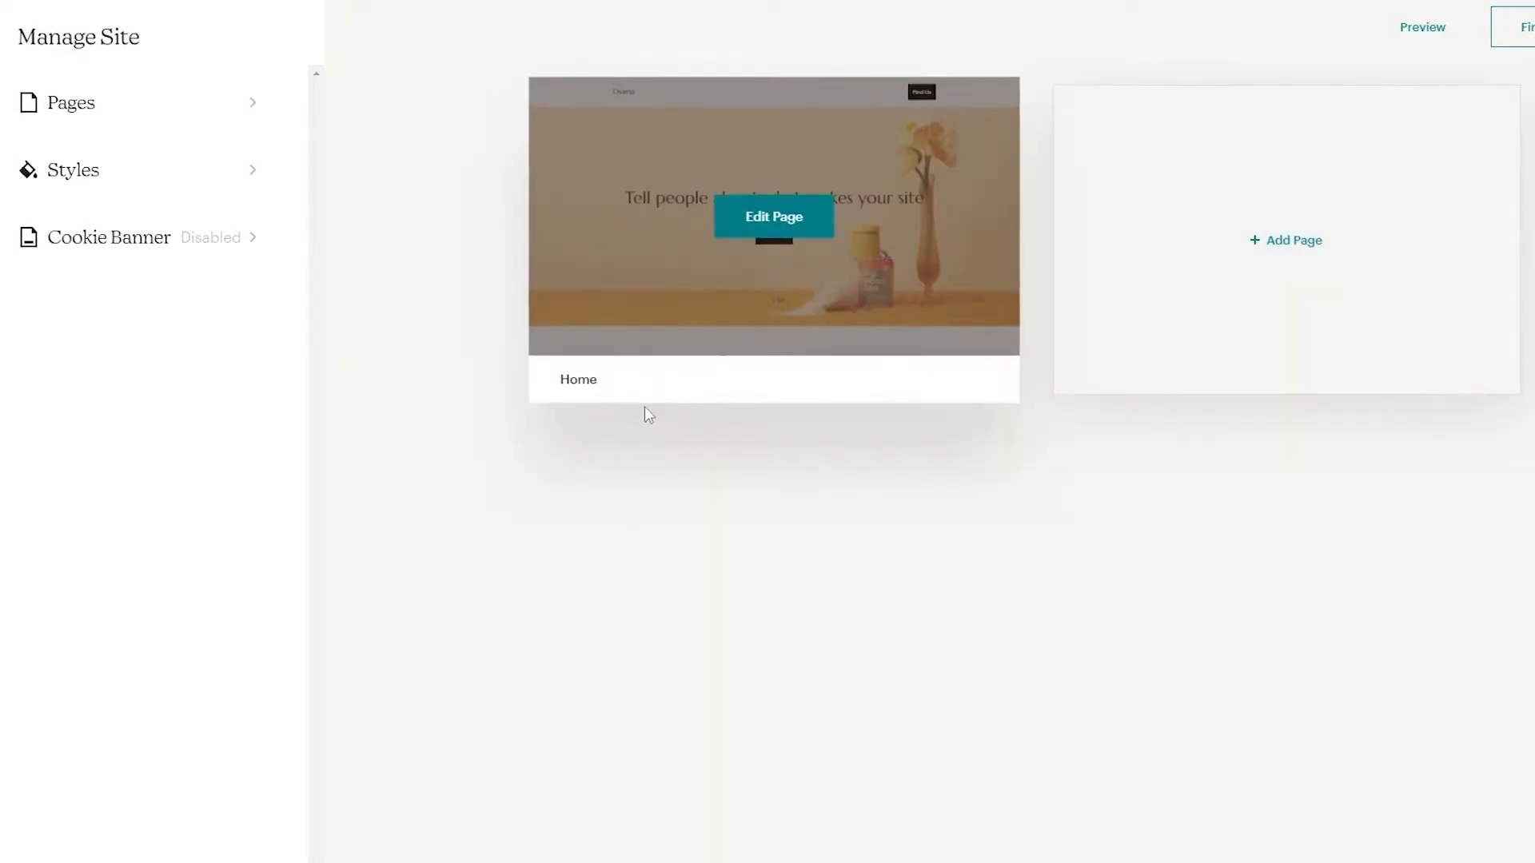
mouse_move(784, 220)
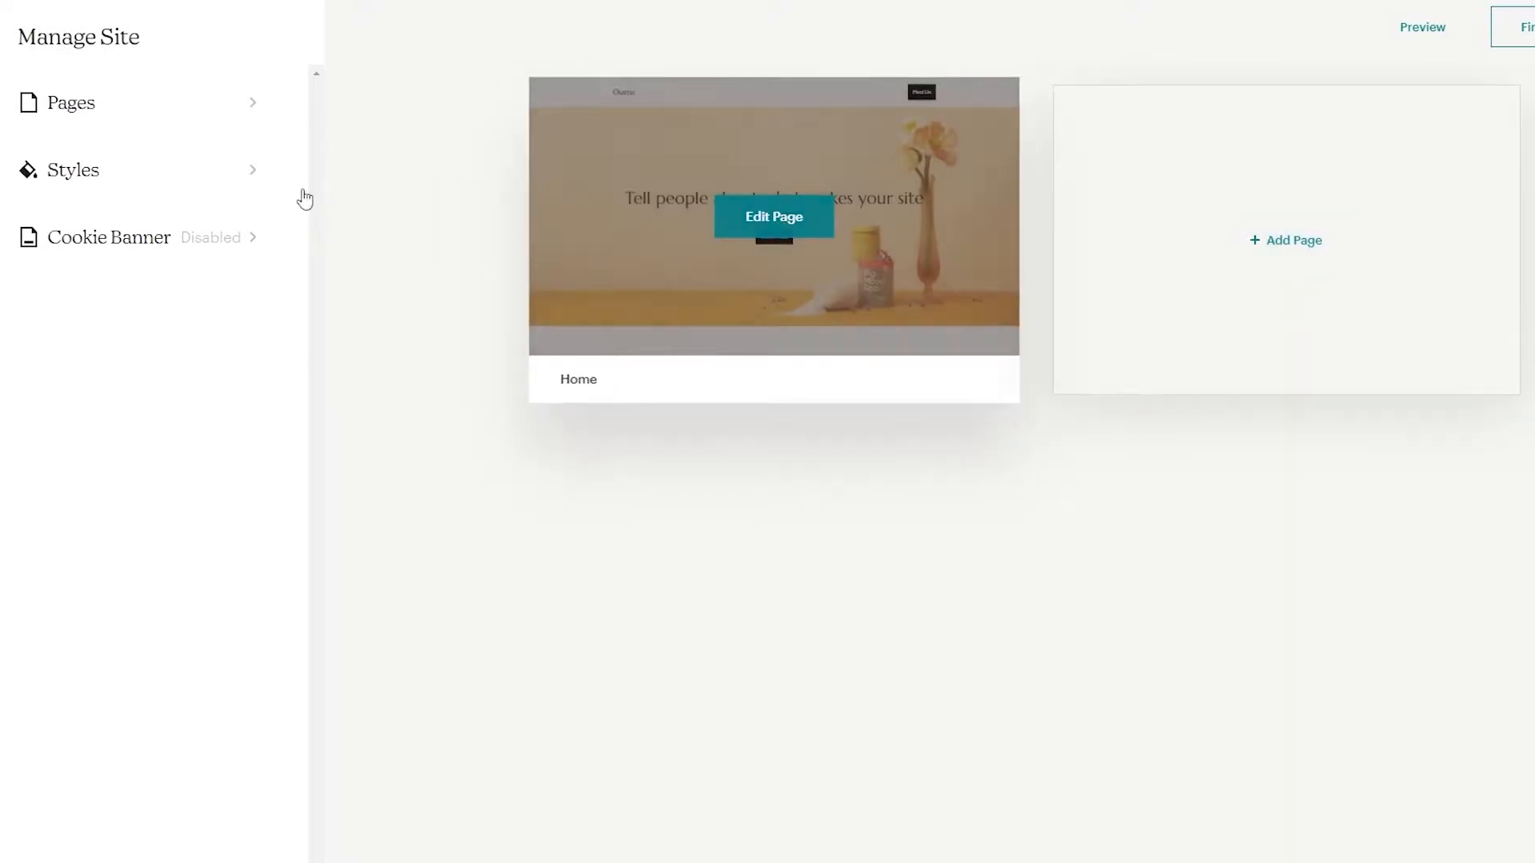
Look through the site's color and theme styles and its list of pages.
left_click(250, 179)
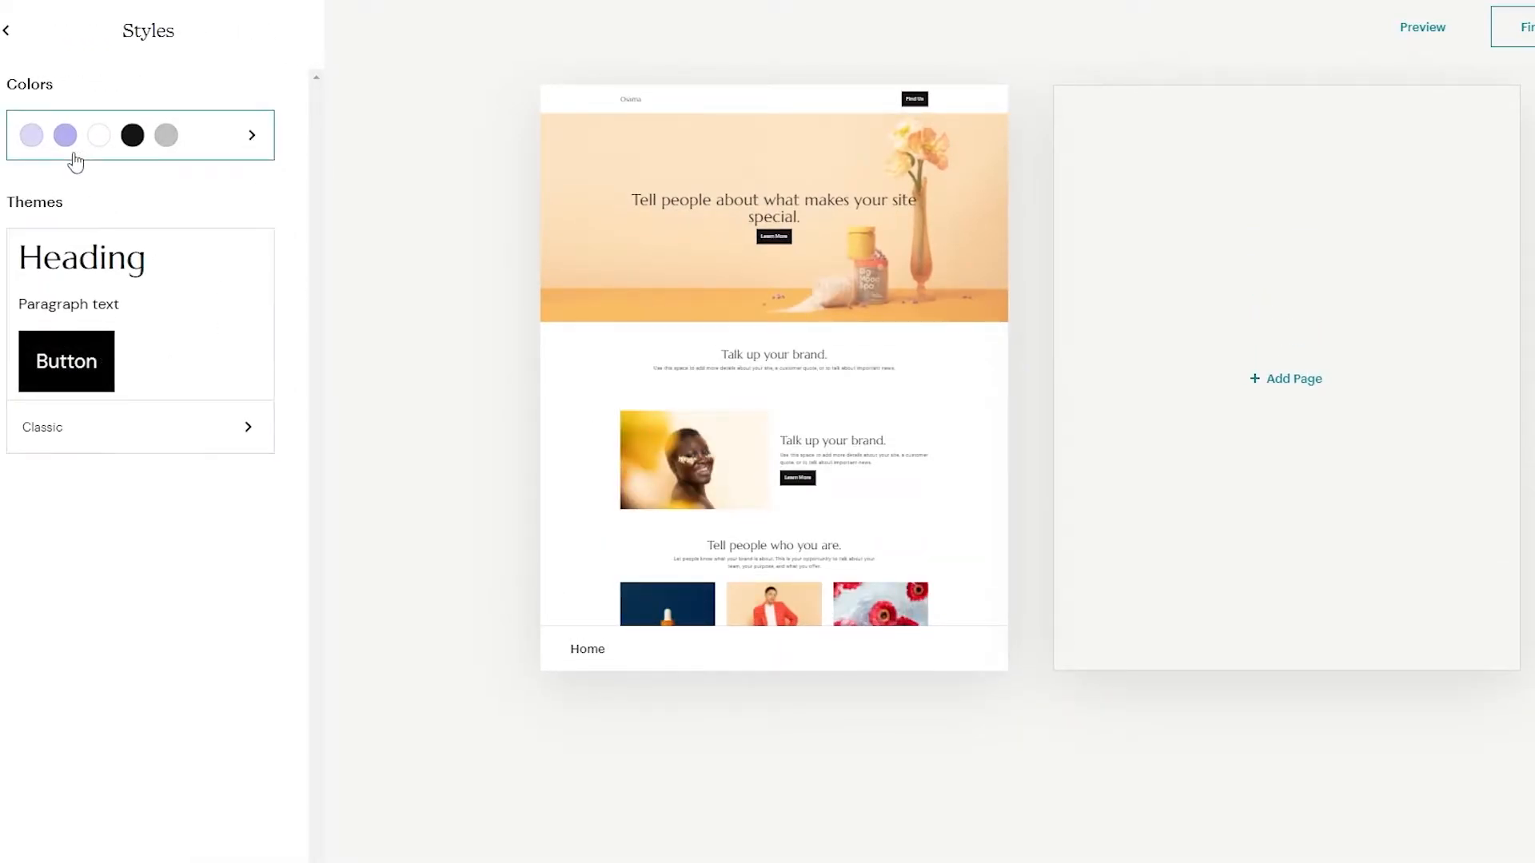
left_click(7, 30)
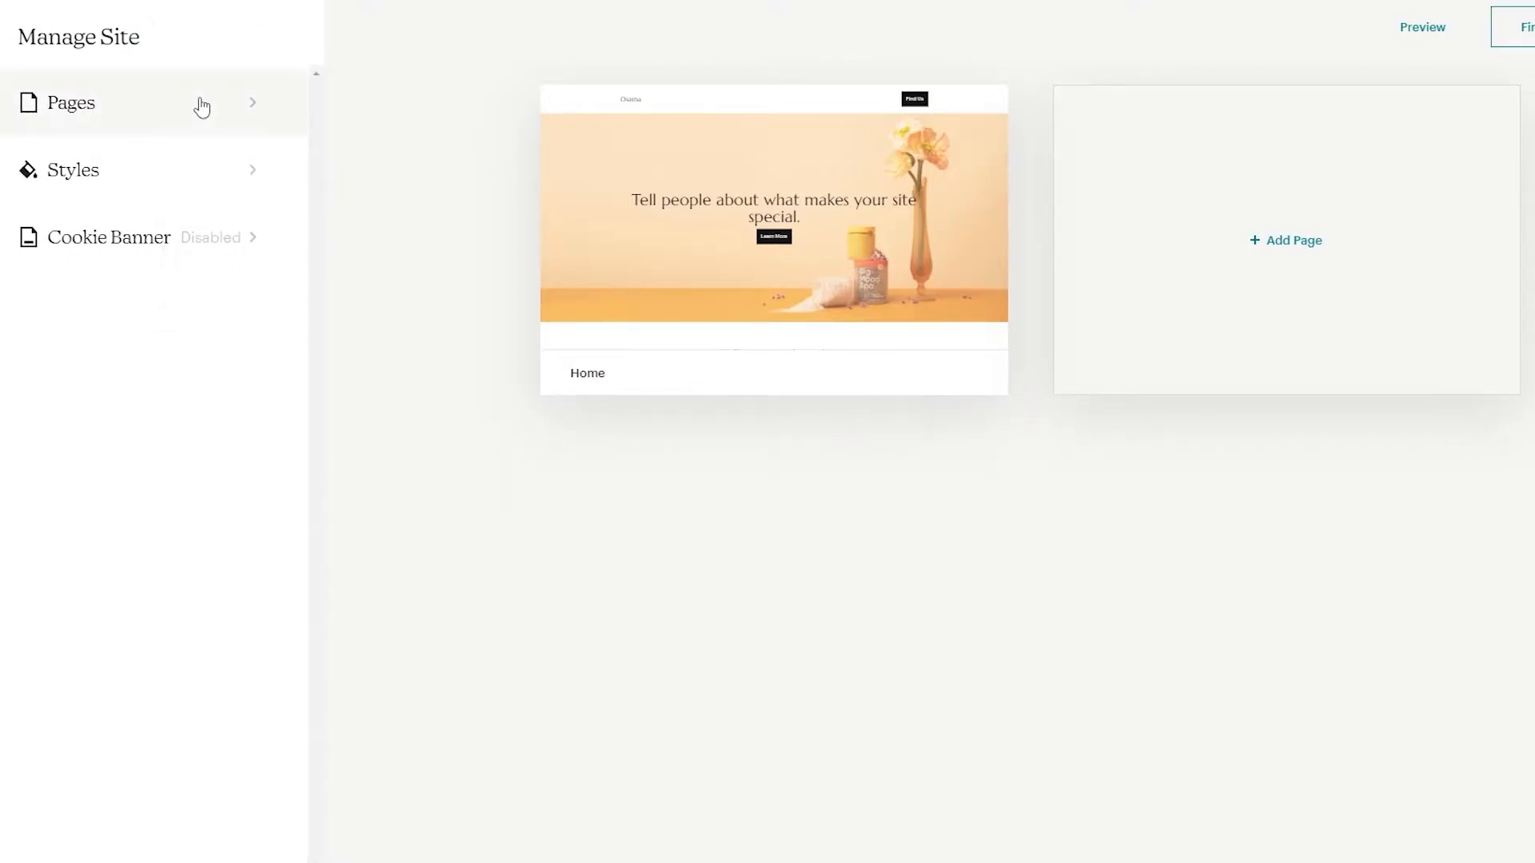
left_click(199, 102)
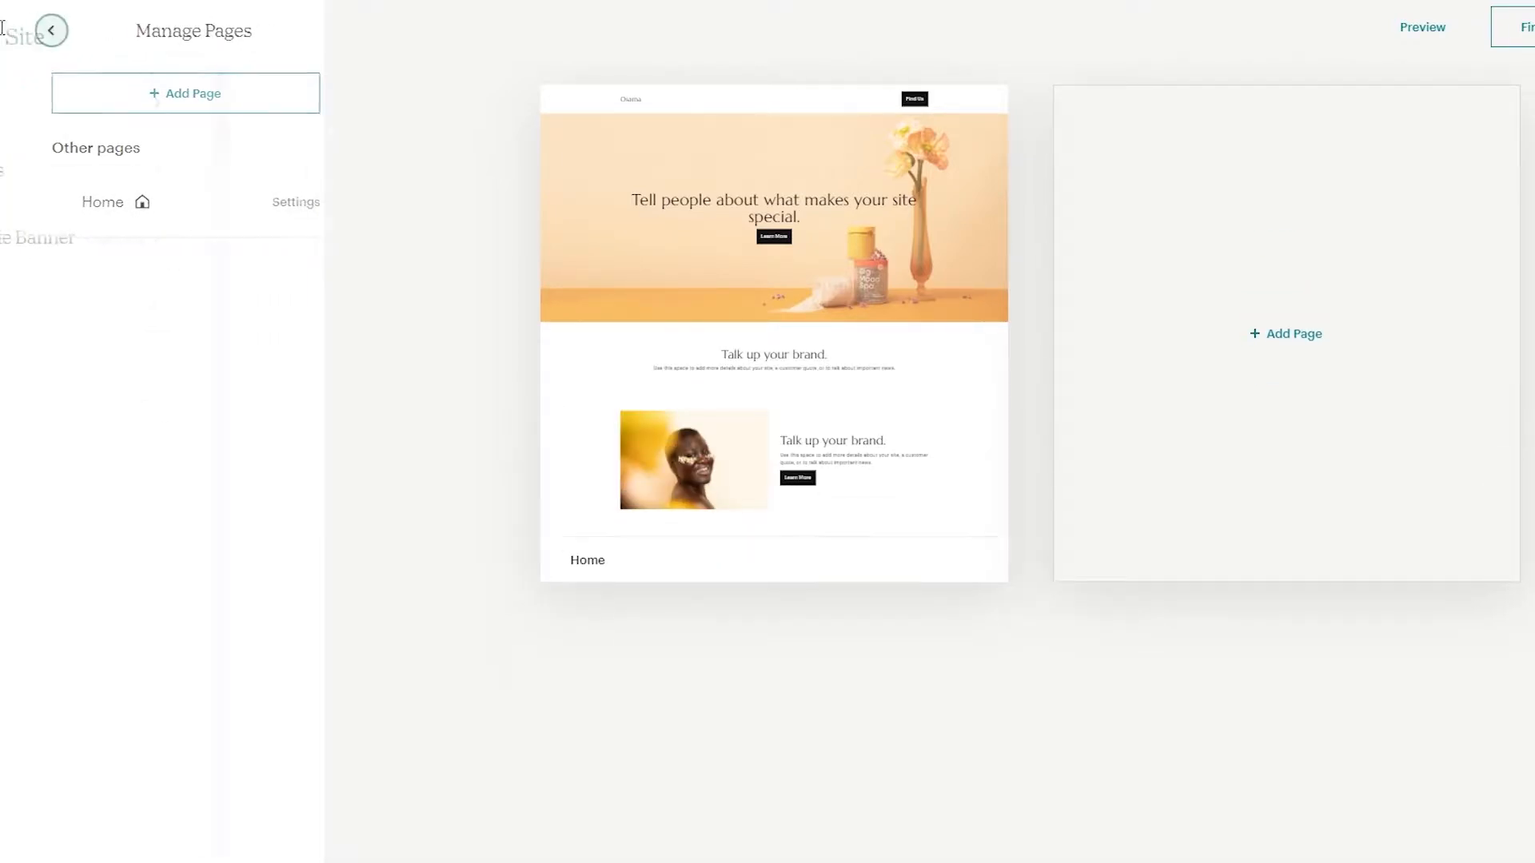
left_click(6, 30)
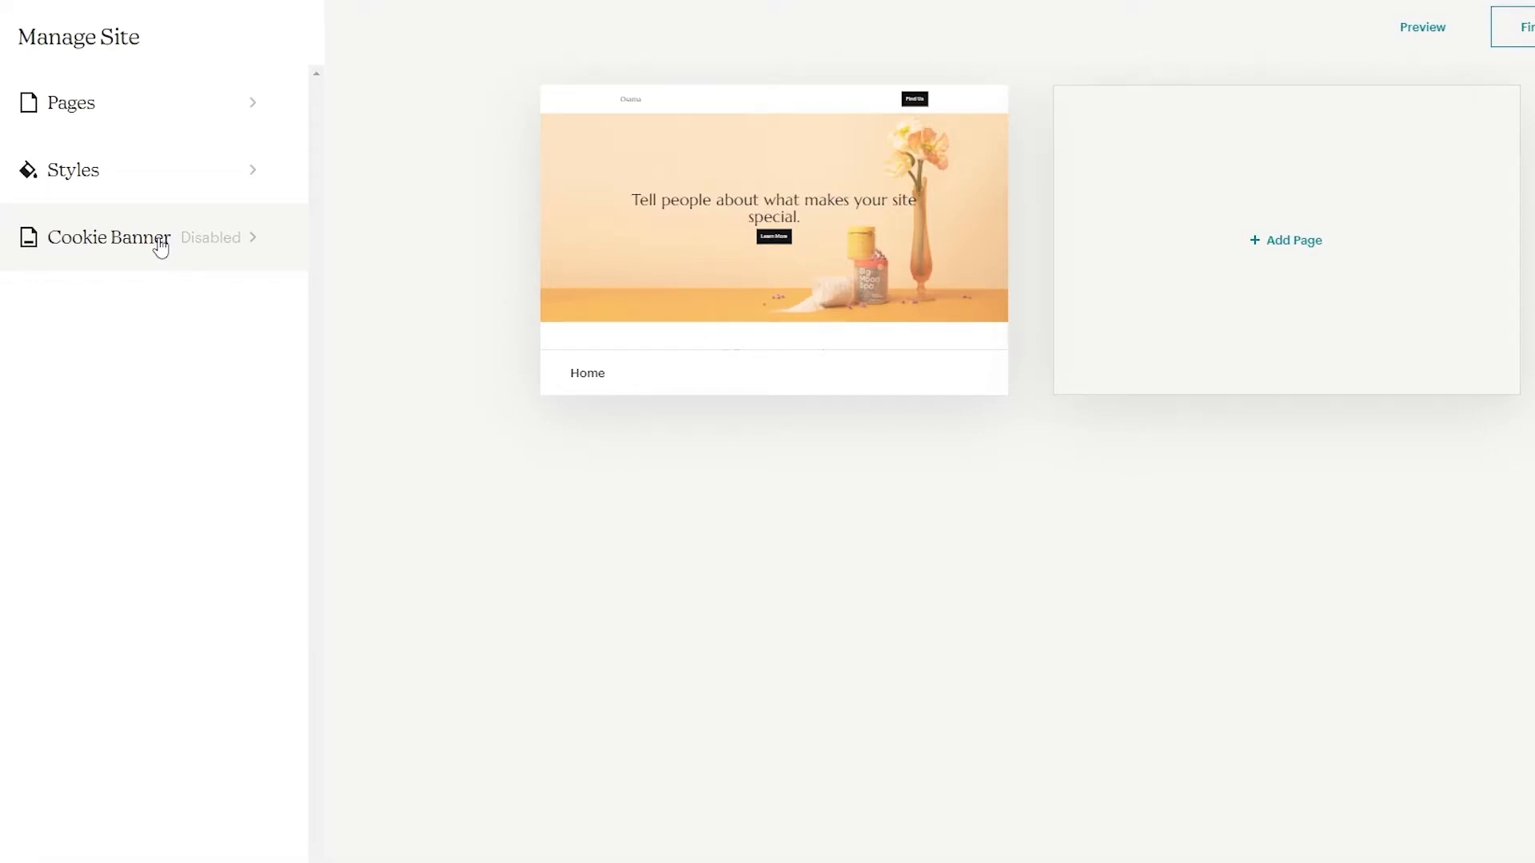
Open the form for adding a page and examine its name, type, homepage and navigation options.
left_click(157, 119)
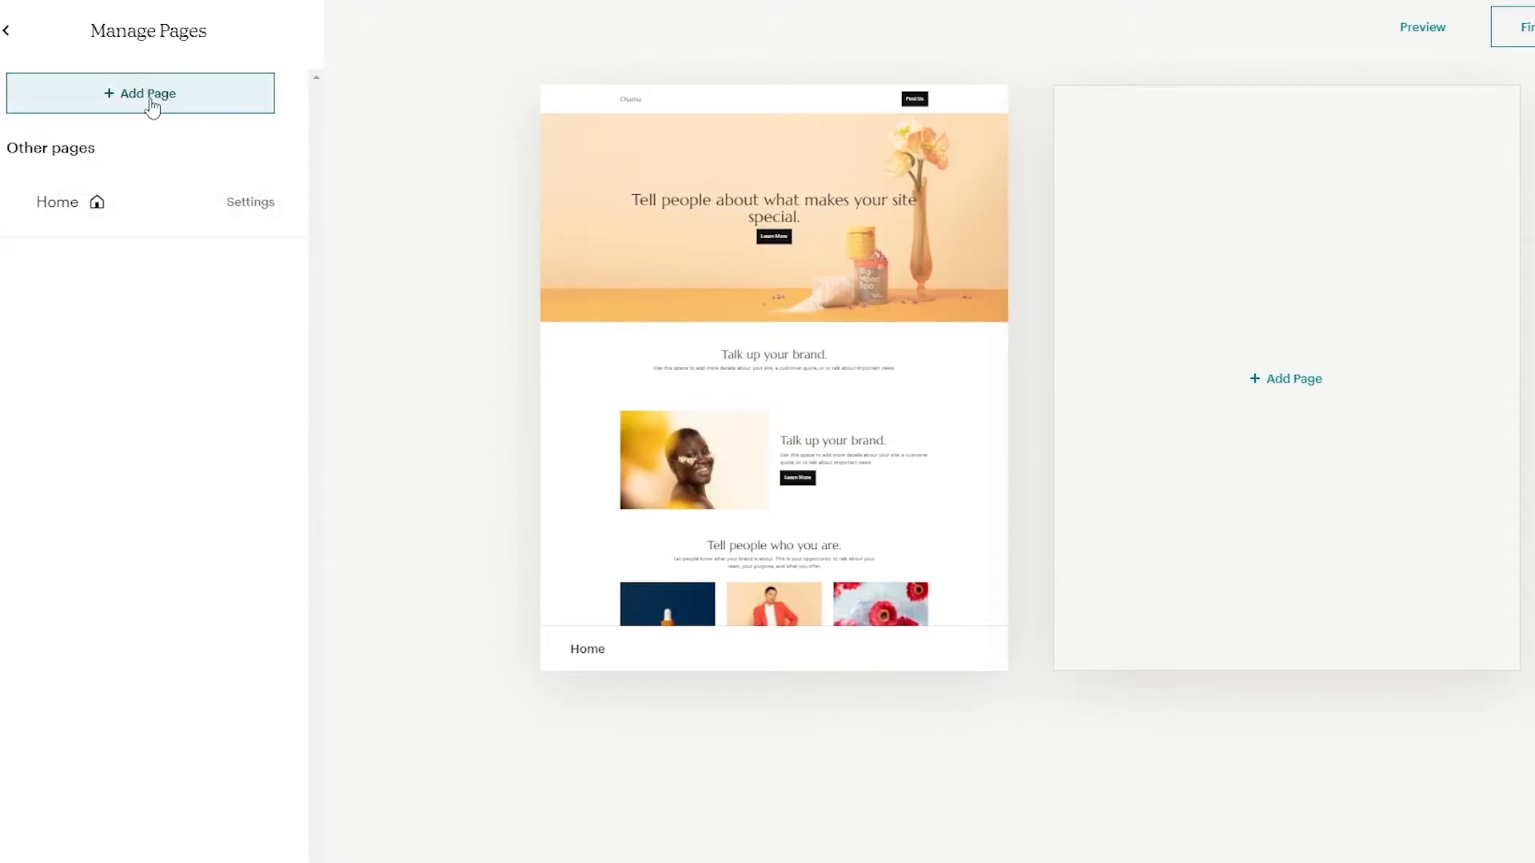
left_click(154, 100)
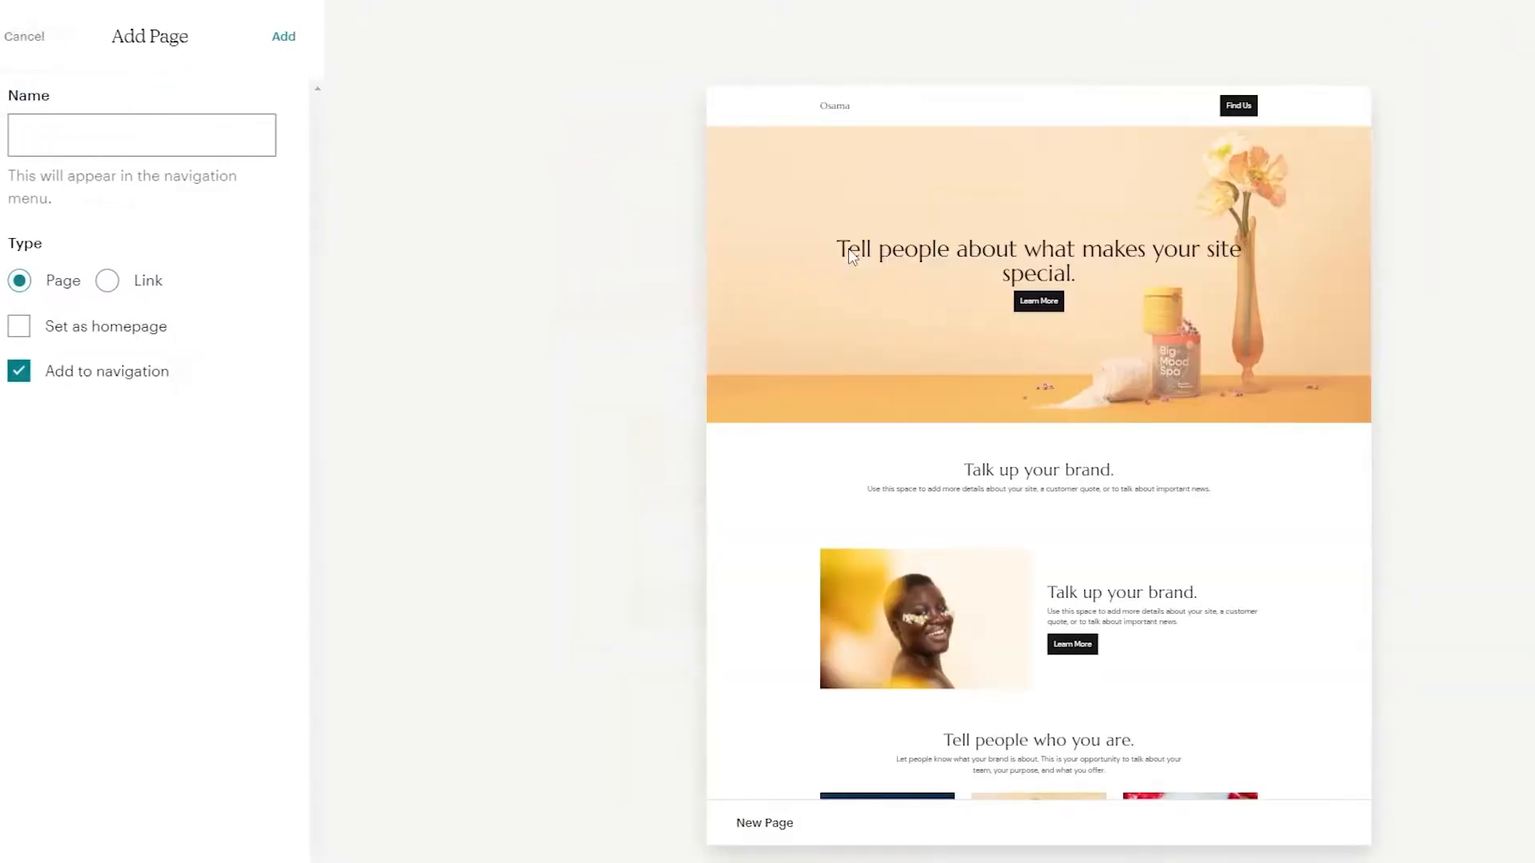
left_click(149, 146)
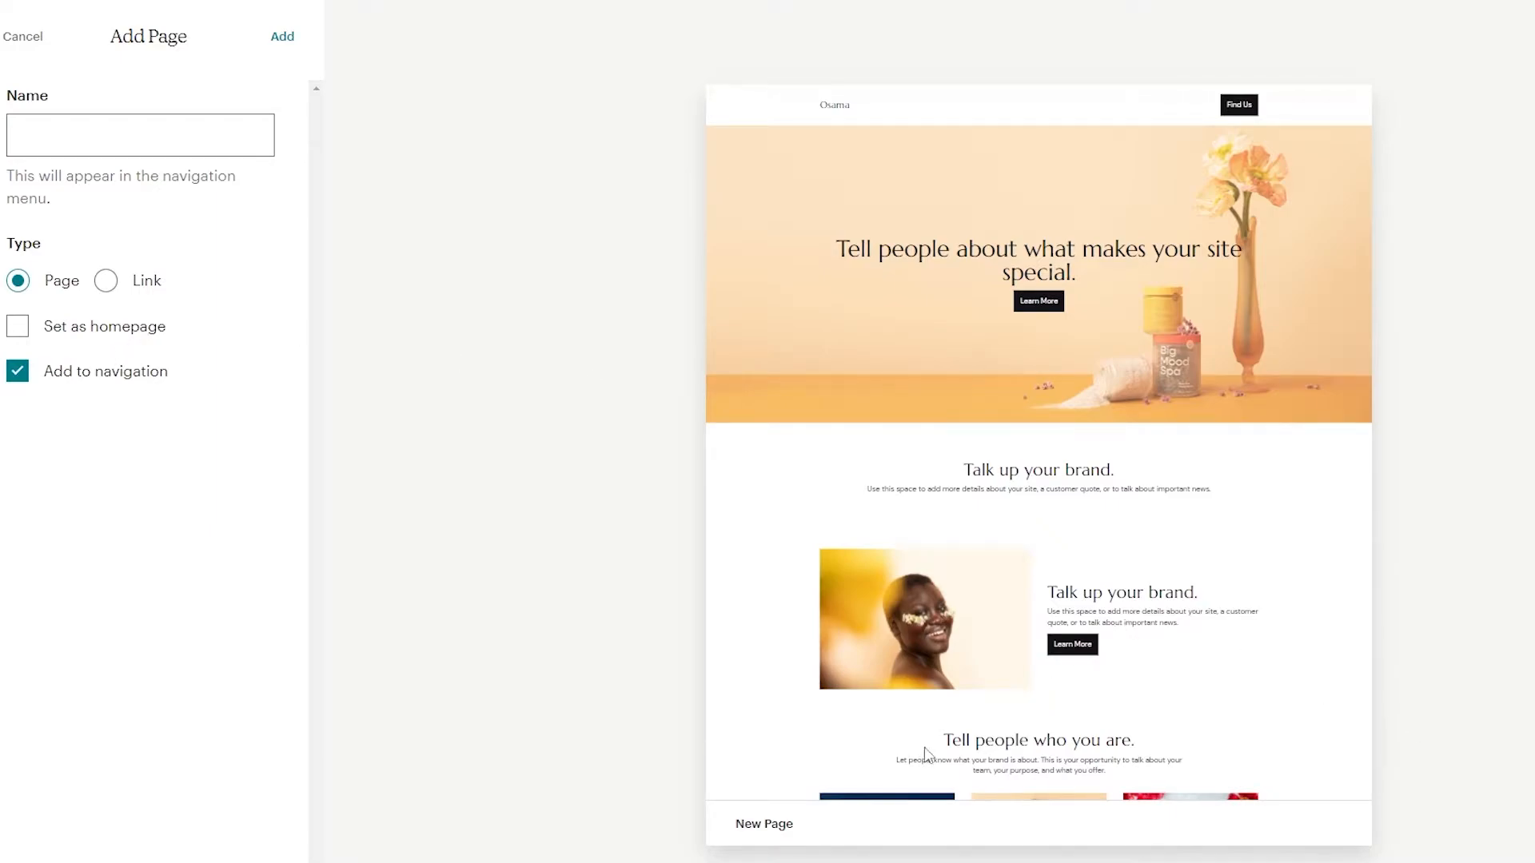
Return to the website dashboard and preview the Home page from start to end.
key("alt+Left")
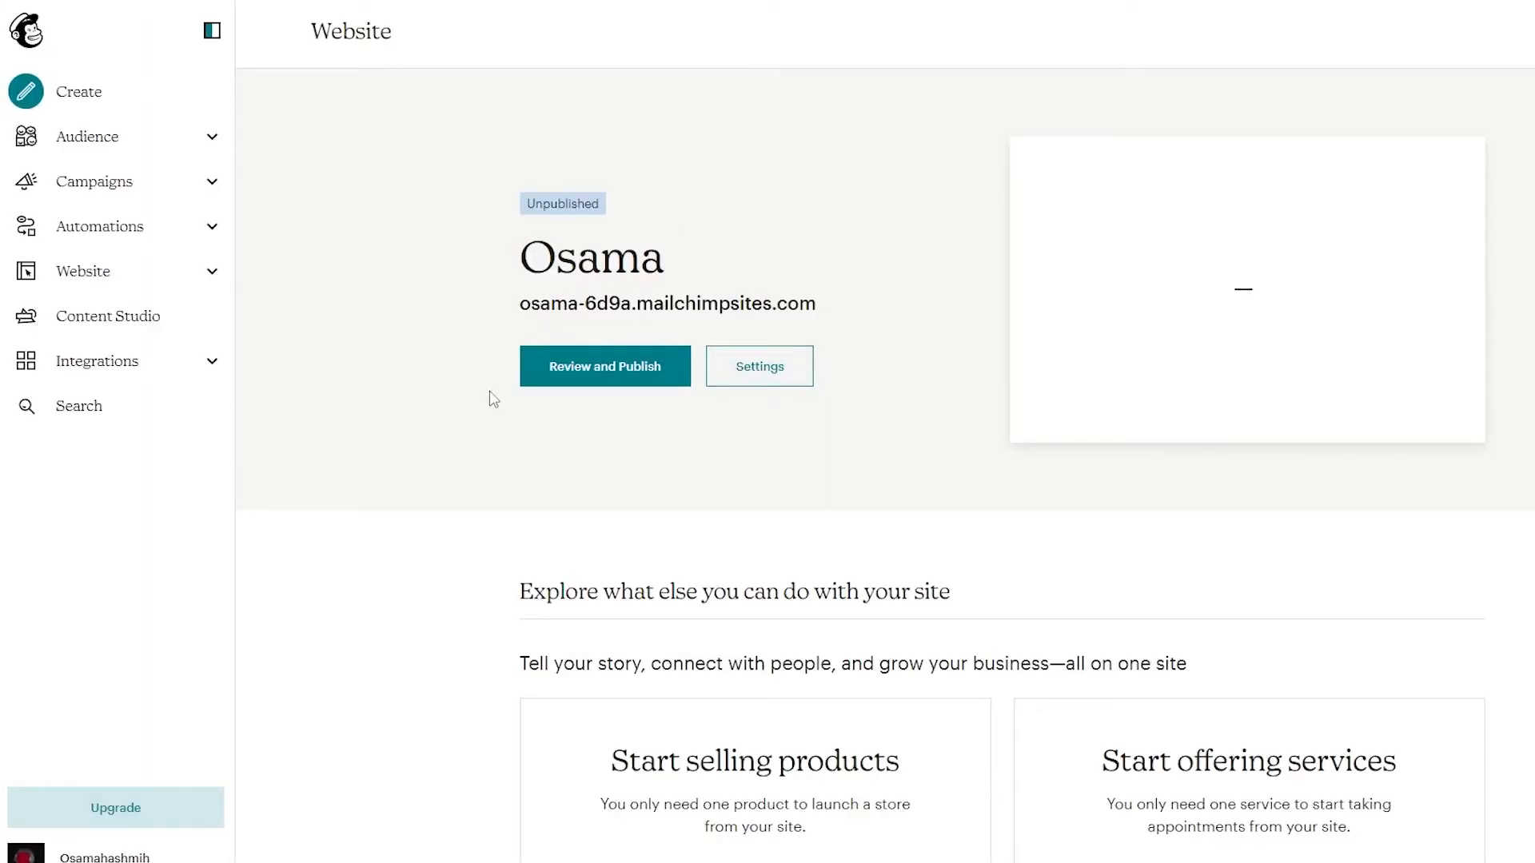
left_click(1252, 294)
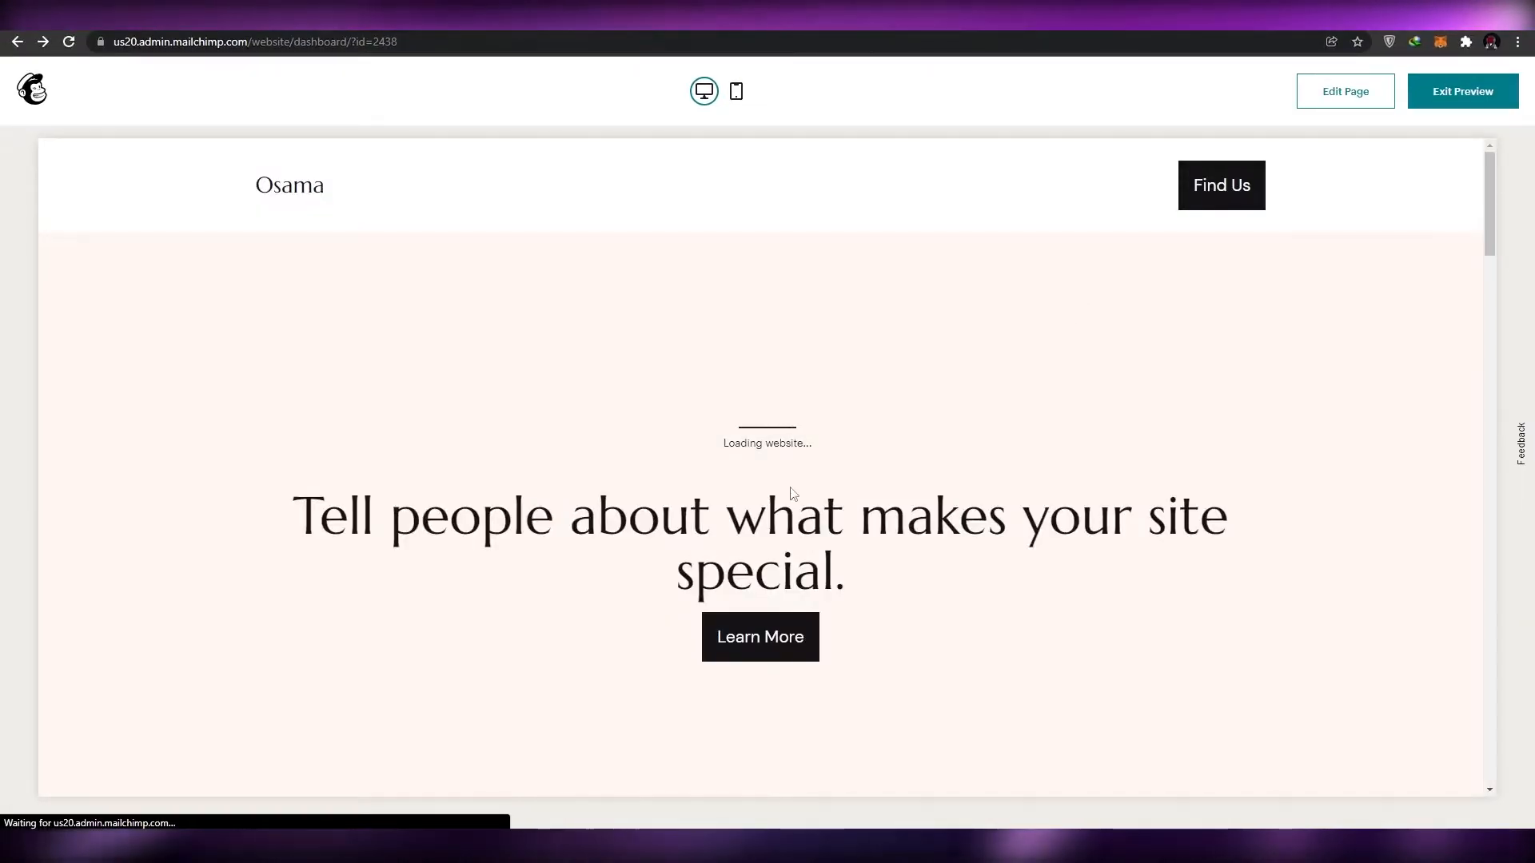
scroll(791, 518, "down", 1)
scroll(791, 518, "down", 4)
scroll(676, 525, "up", 2)
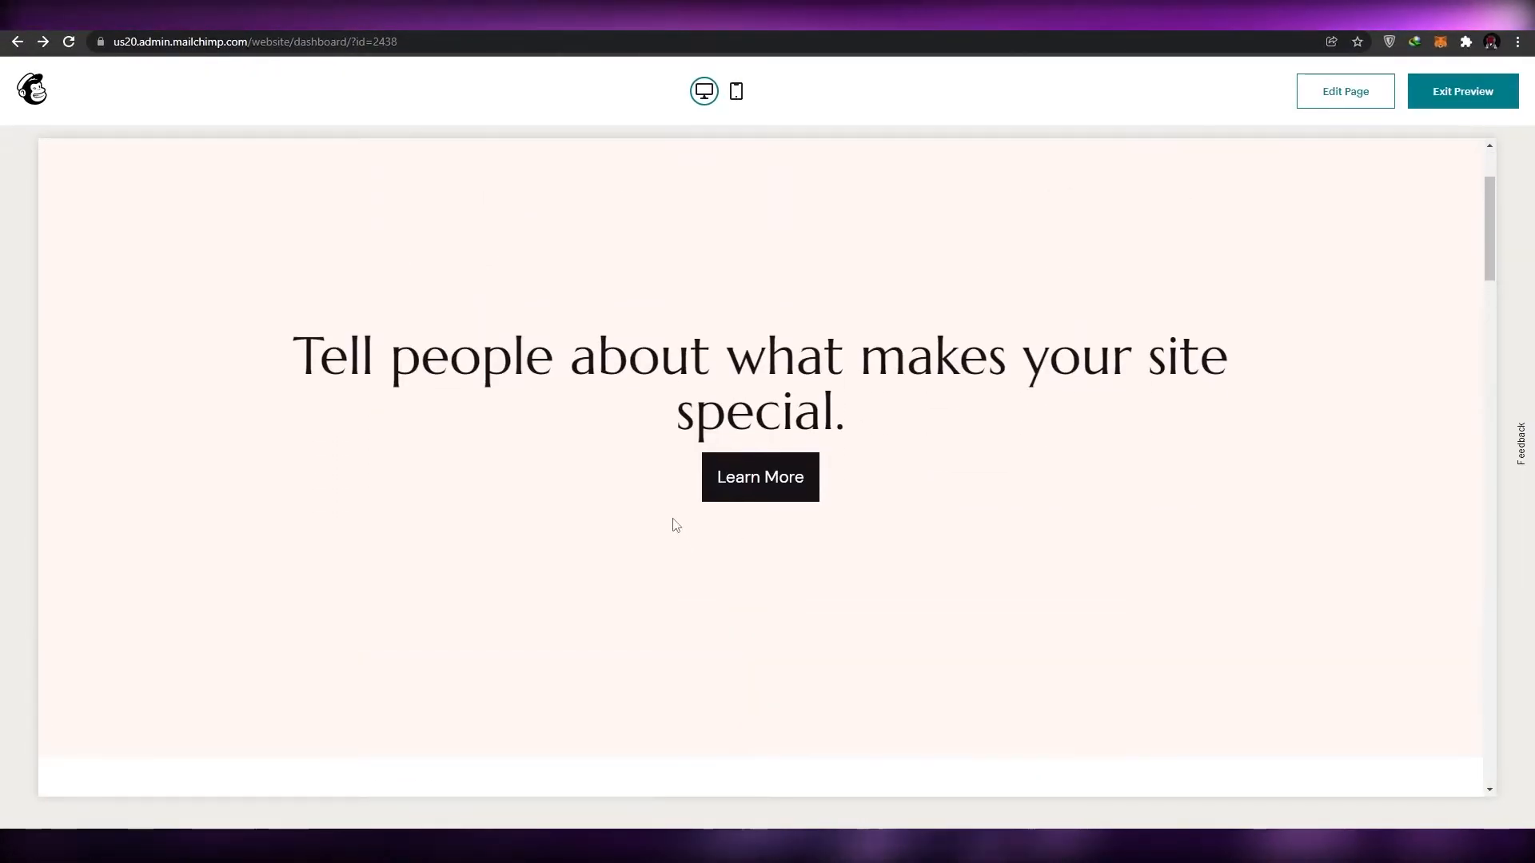
scroll(675, 524, "down", 15)
scroll(682, 504, "up", 10)
Open the Home page for editing and bring up the Intro section's layout, background and color scheme options.
left_click(1346, 91)
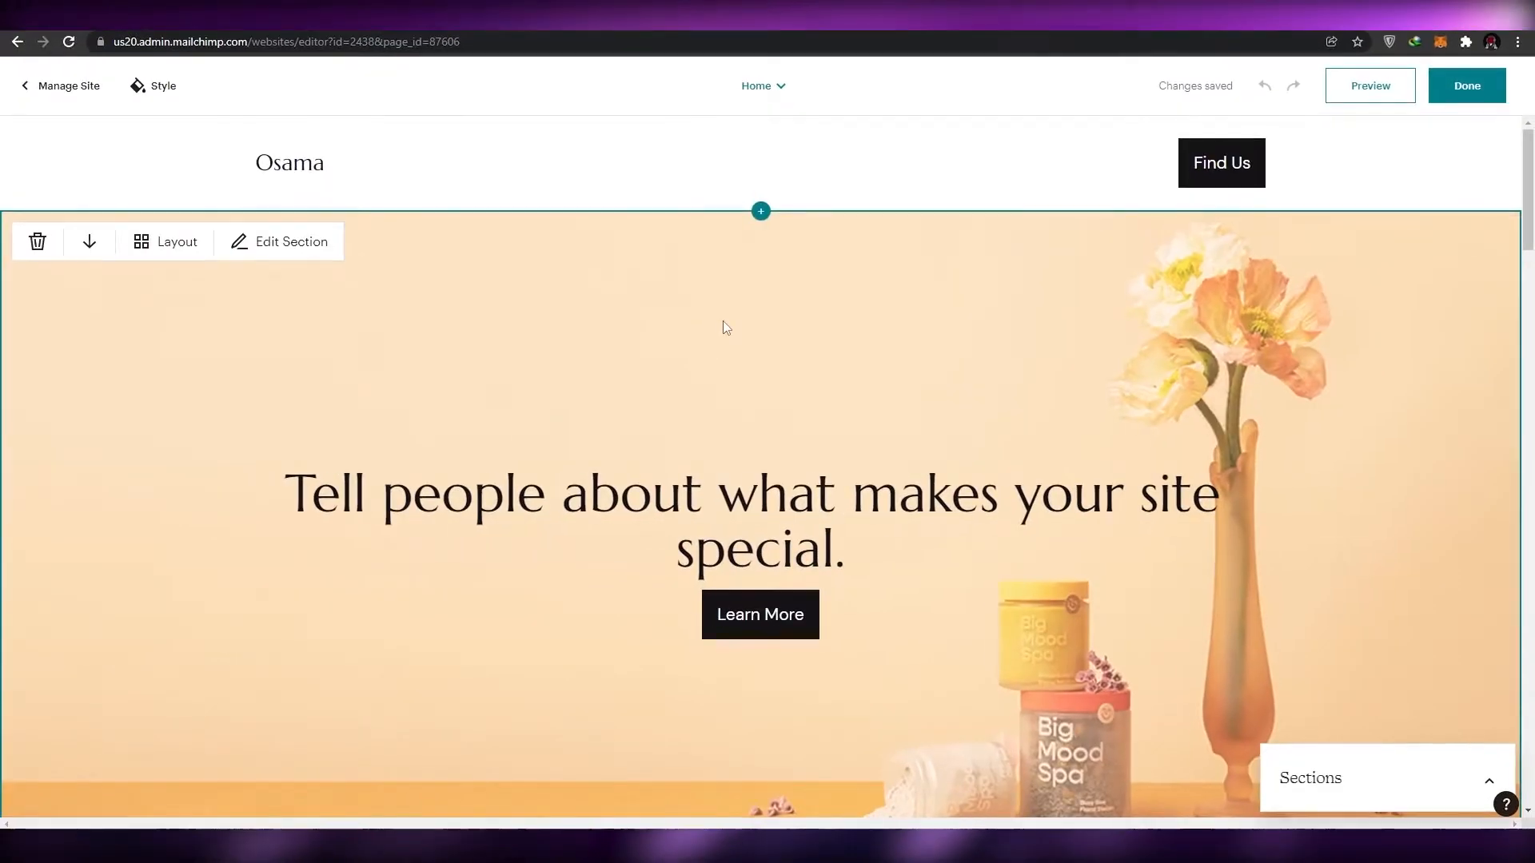
scroll(704, 350, "down", 1)
scroll(644, 403, "down", 3)
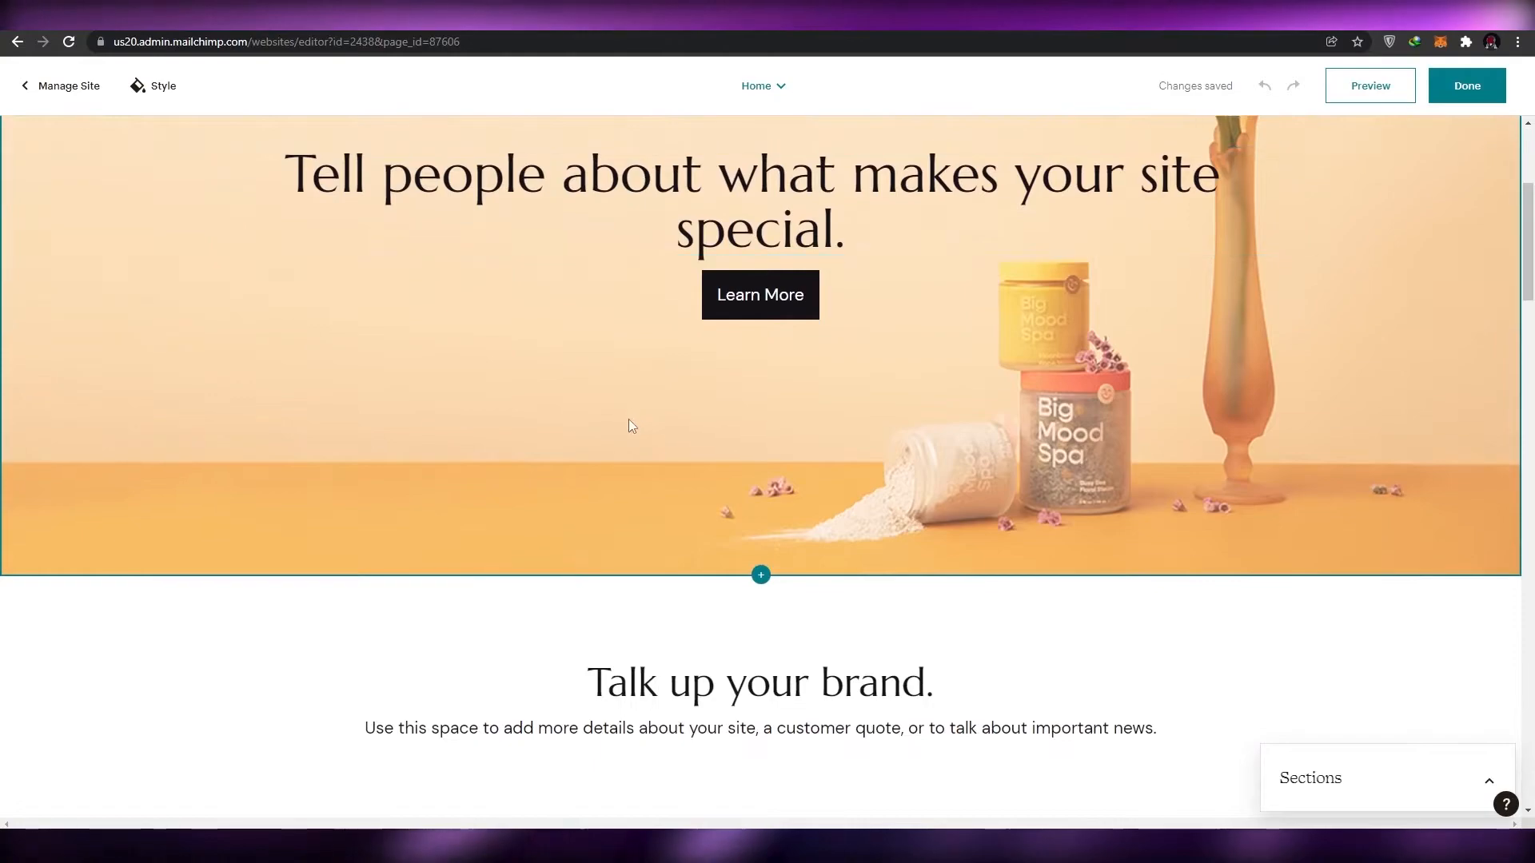
scroll(630, 428, "up", 3)
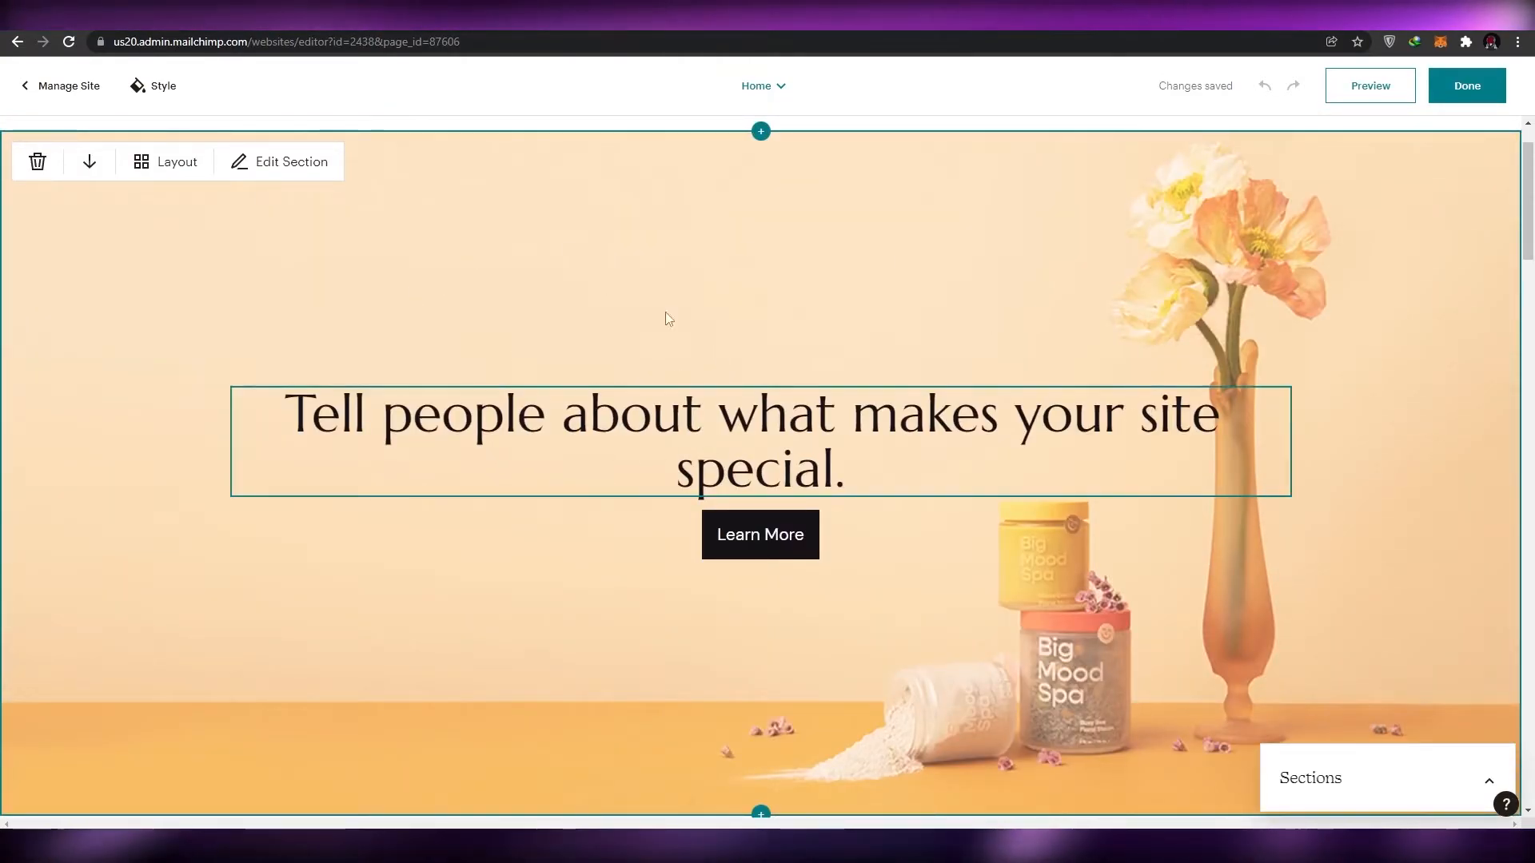
left_click(726, 288)
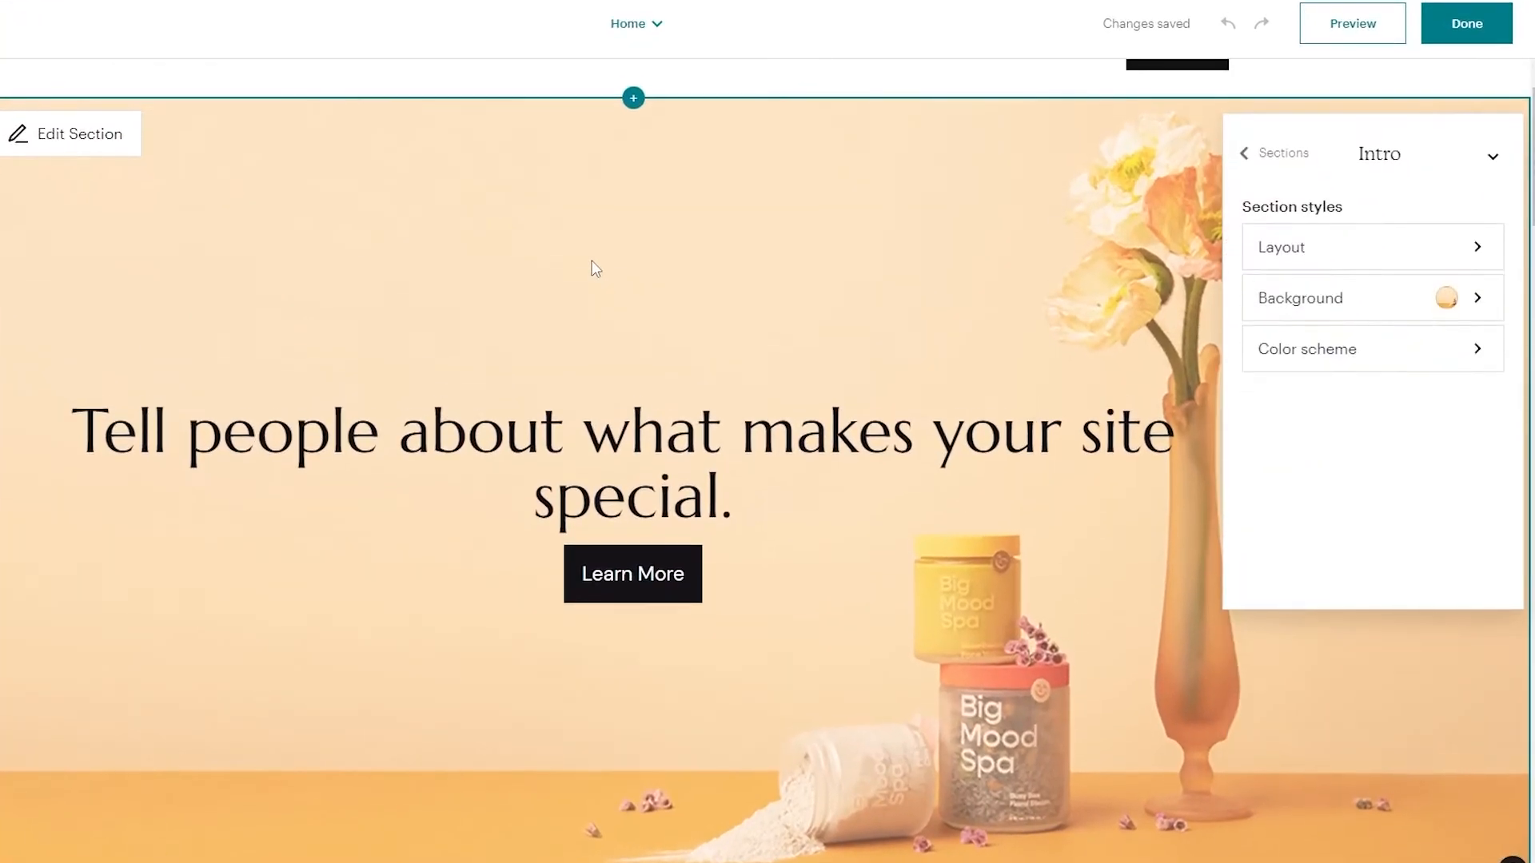
scroll(747, 284, "down", 1)
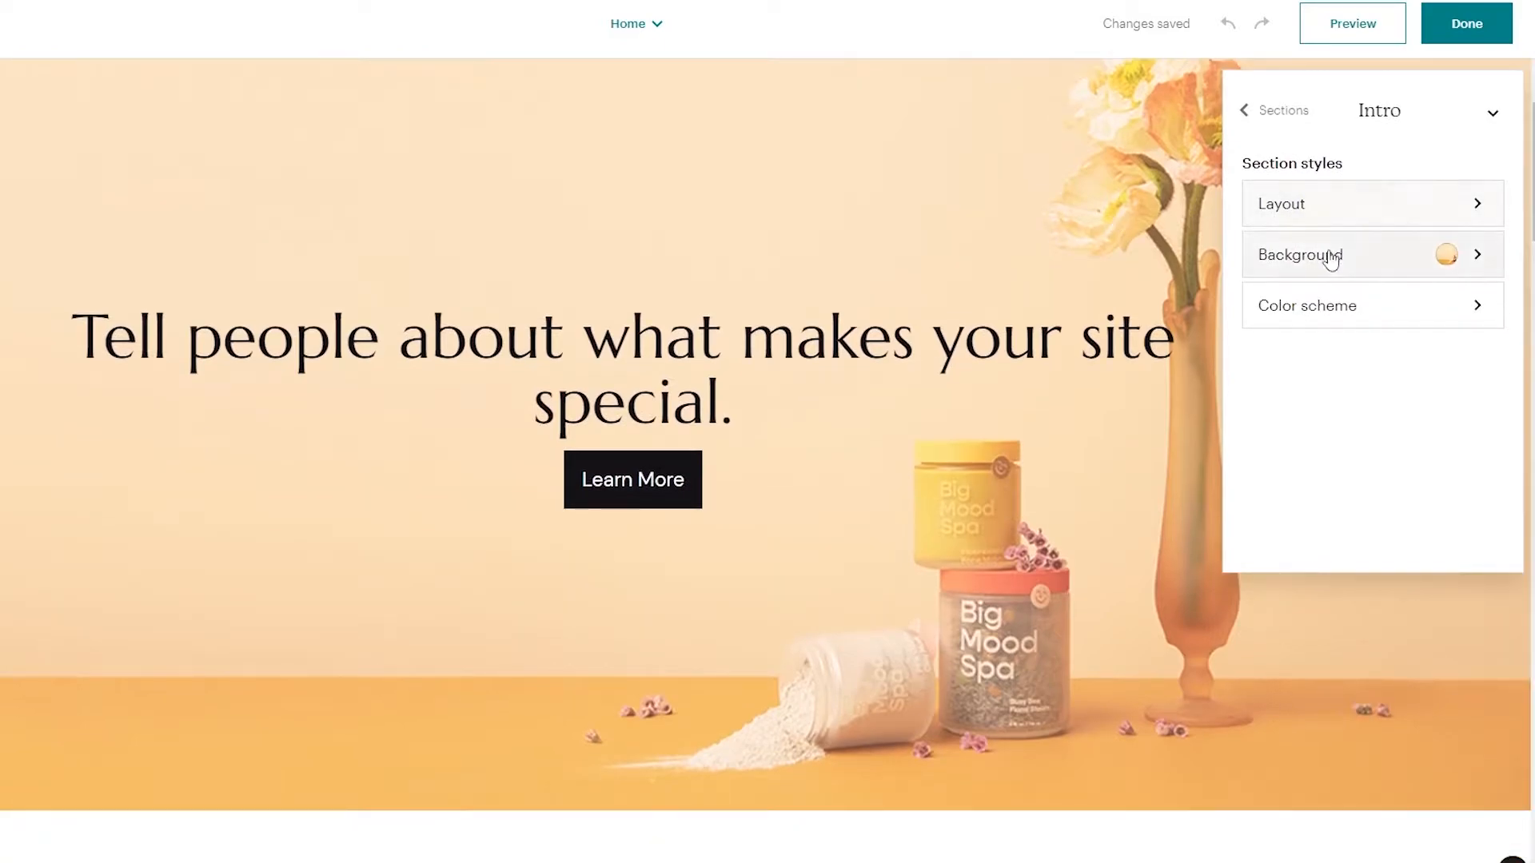
Make the Intro headline editable and review the "Talk up your brand." sections beneath it.
left_click(648, 368)
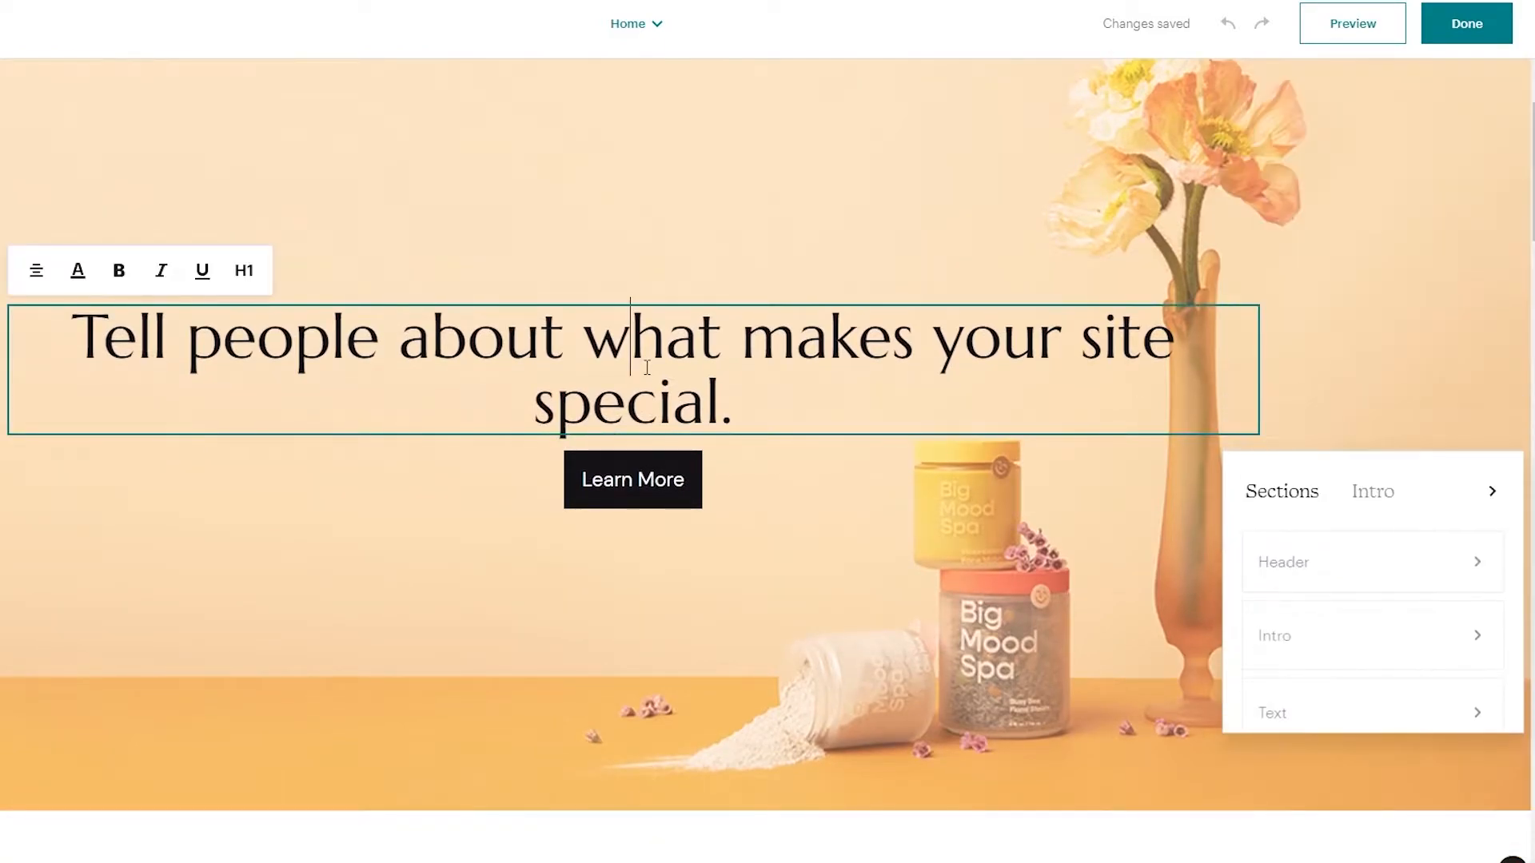
scroll(651, 377, "down", 12)
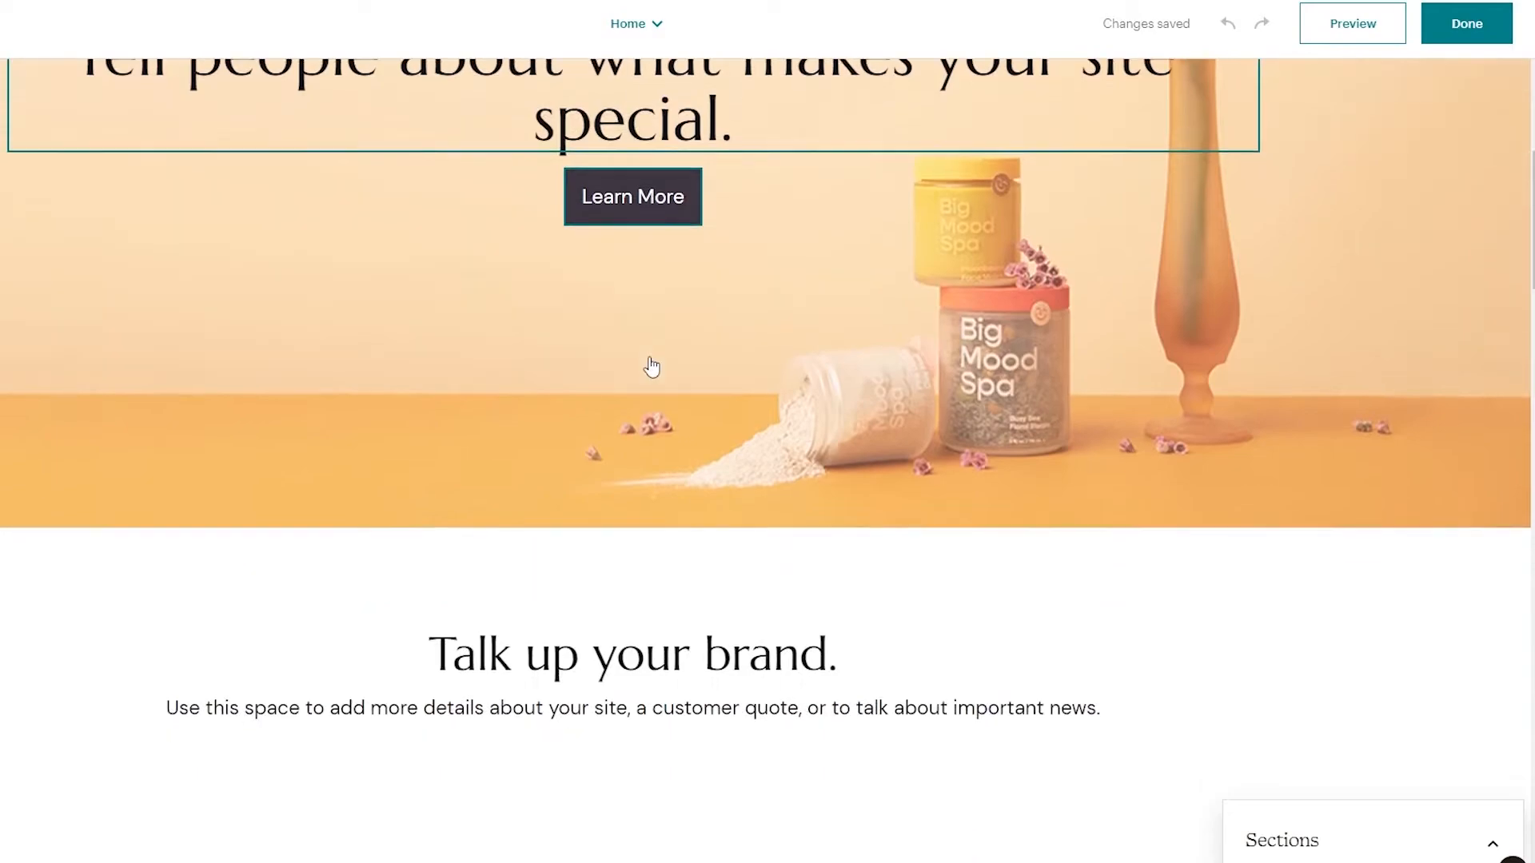
scroll(796, 377, "up", 4)
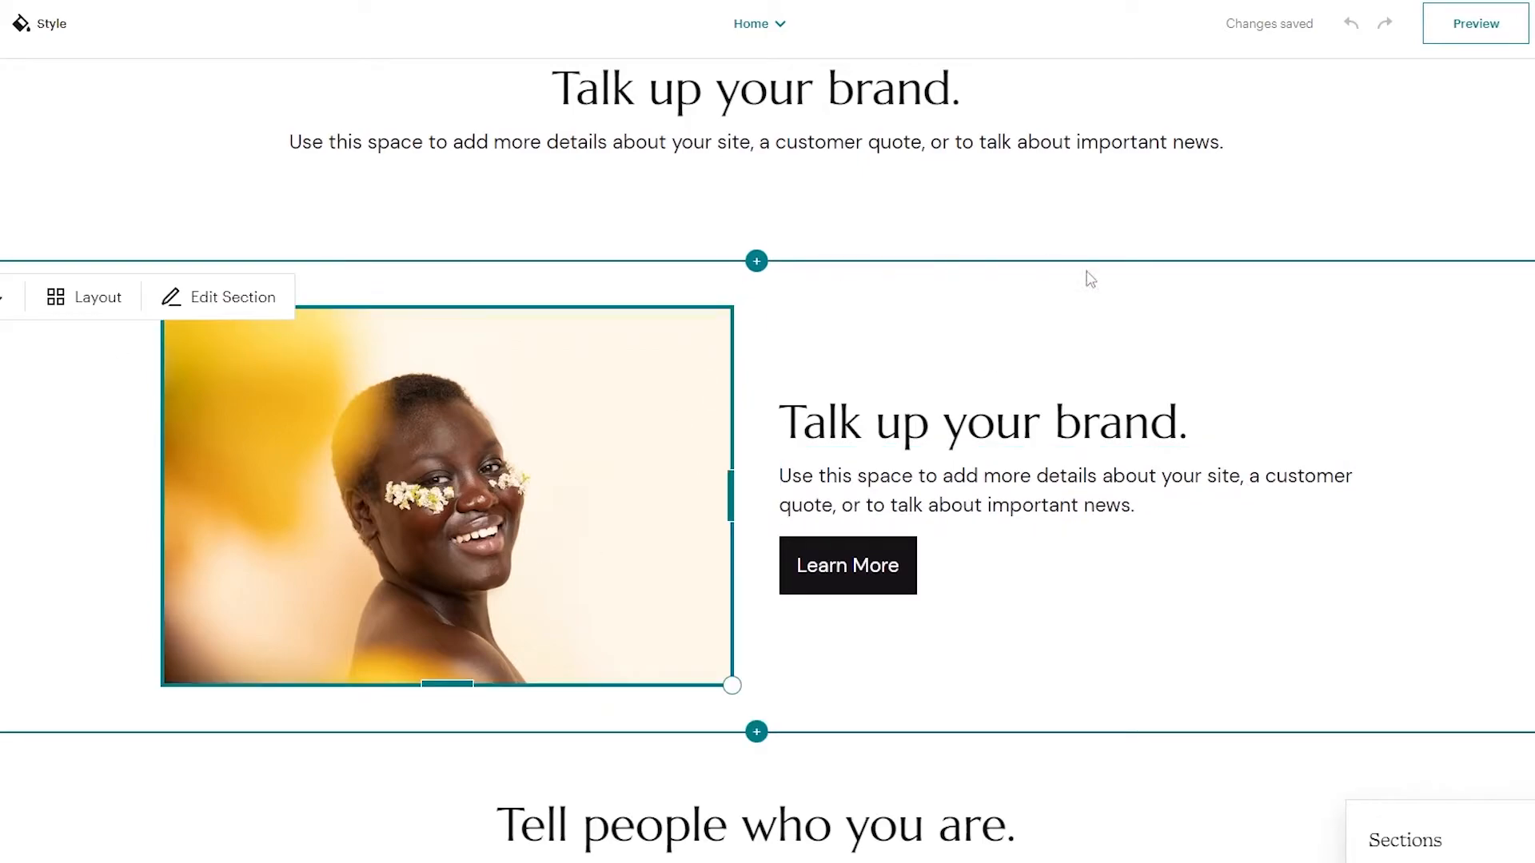
scroll(914, 532, "up", 1)
scroll(913, 531, "up", 3)
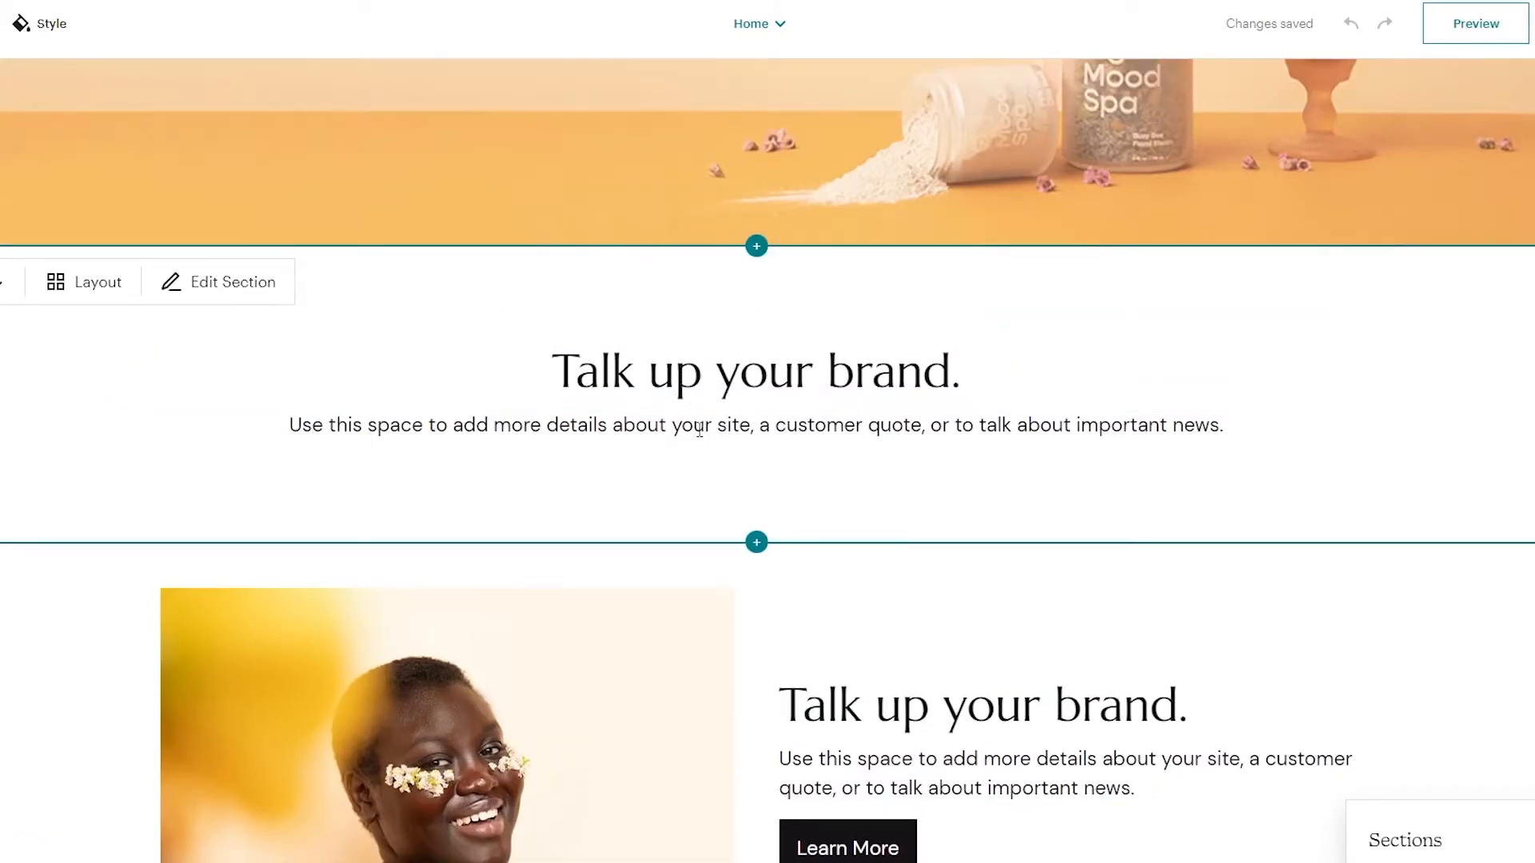
scroll(480, 421, "down", 9)
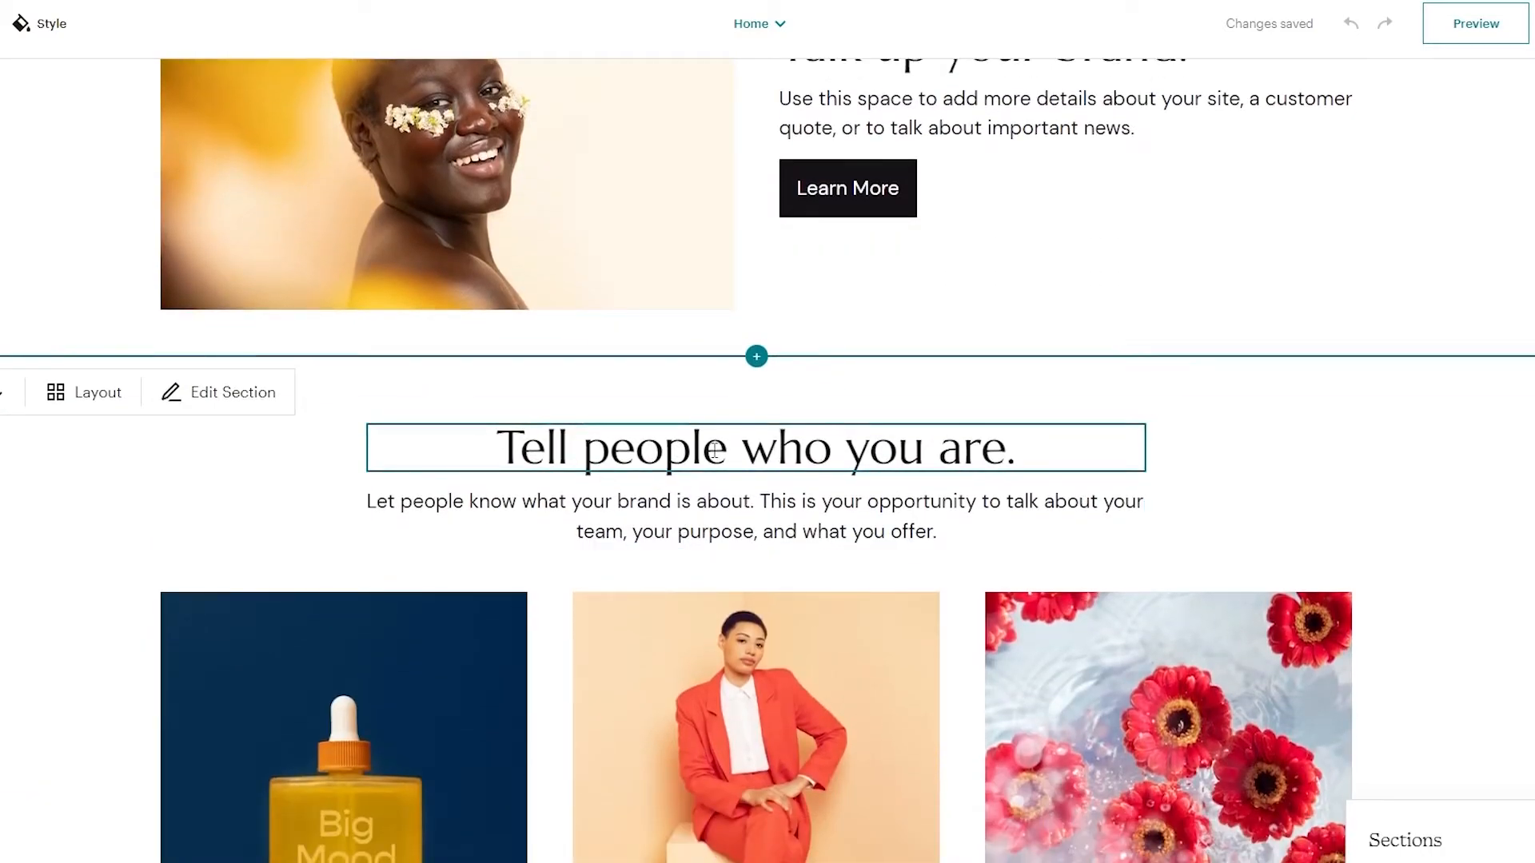
Select the "Tell people who you are." heading, its paragraph, the red-suit photo and the bottle photo to view their editing controls.
left_click(743, 439)
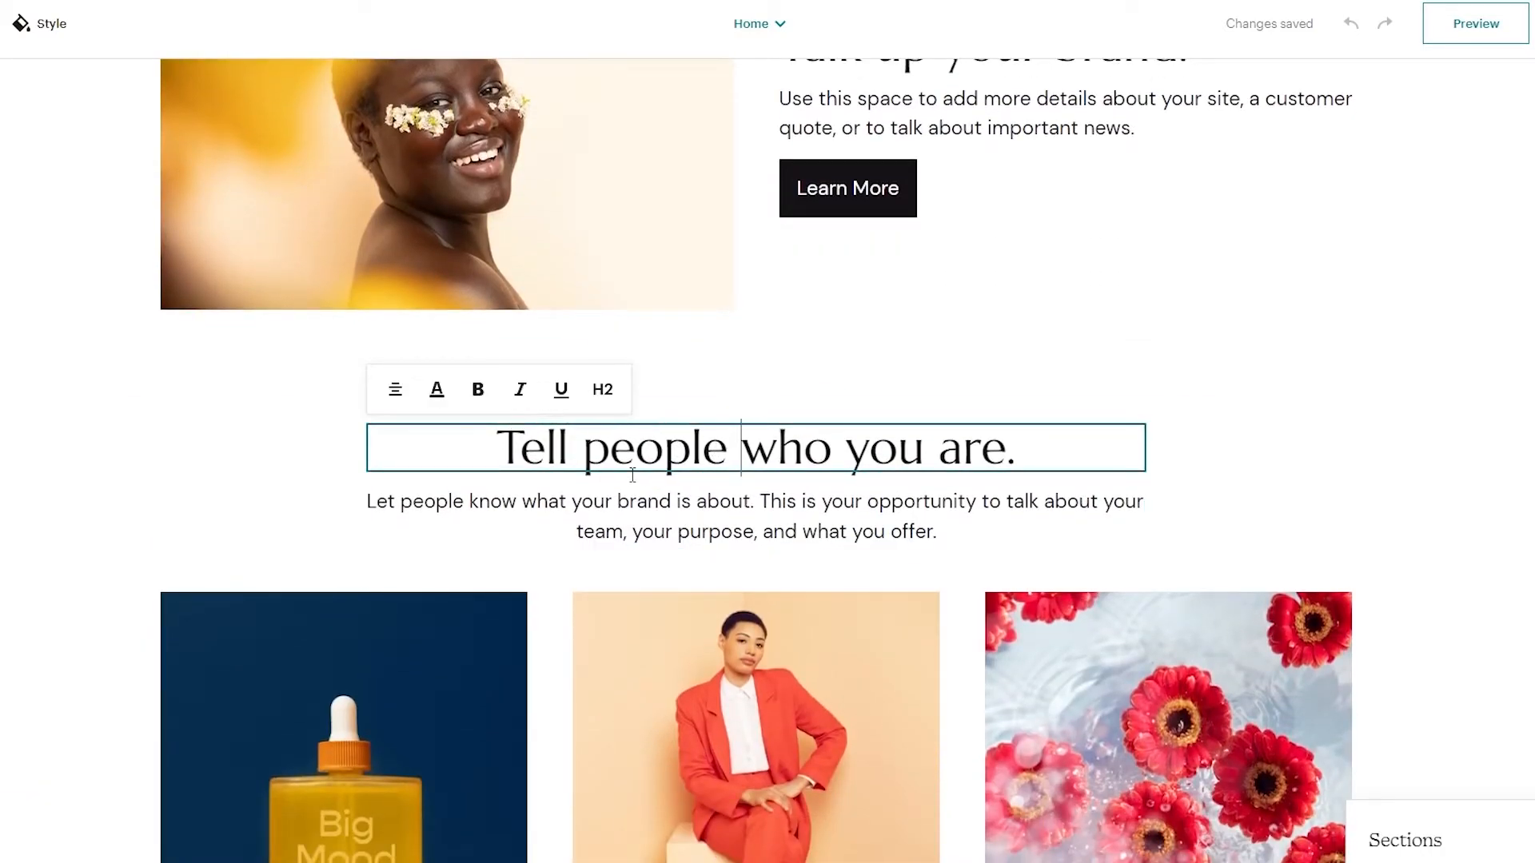
left_click(565, 503)
scroll(763, 500, "down", 4)
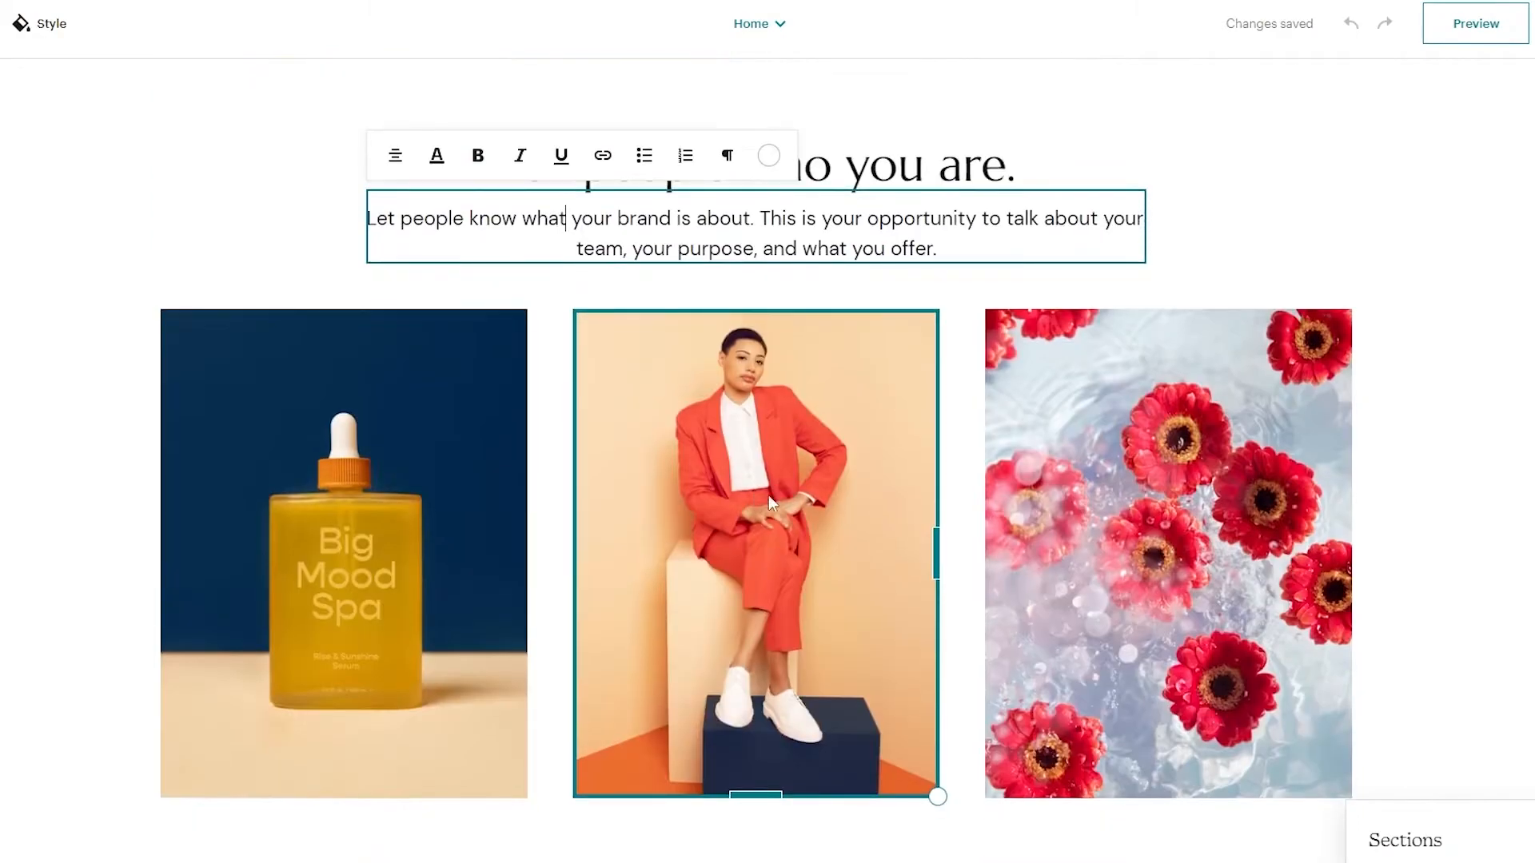
left_click(779, 482)
left_click(449, 639)
scroll(915, 473, "down", 5)
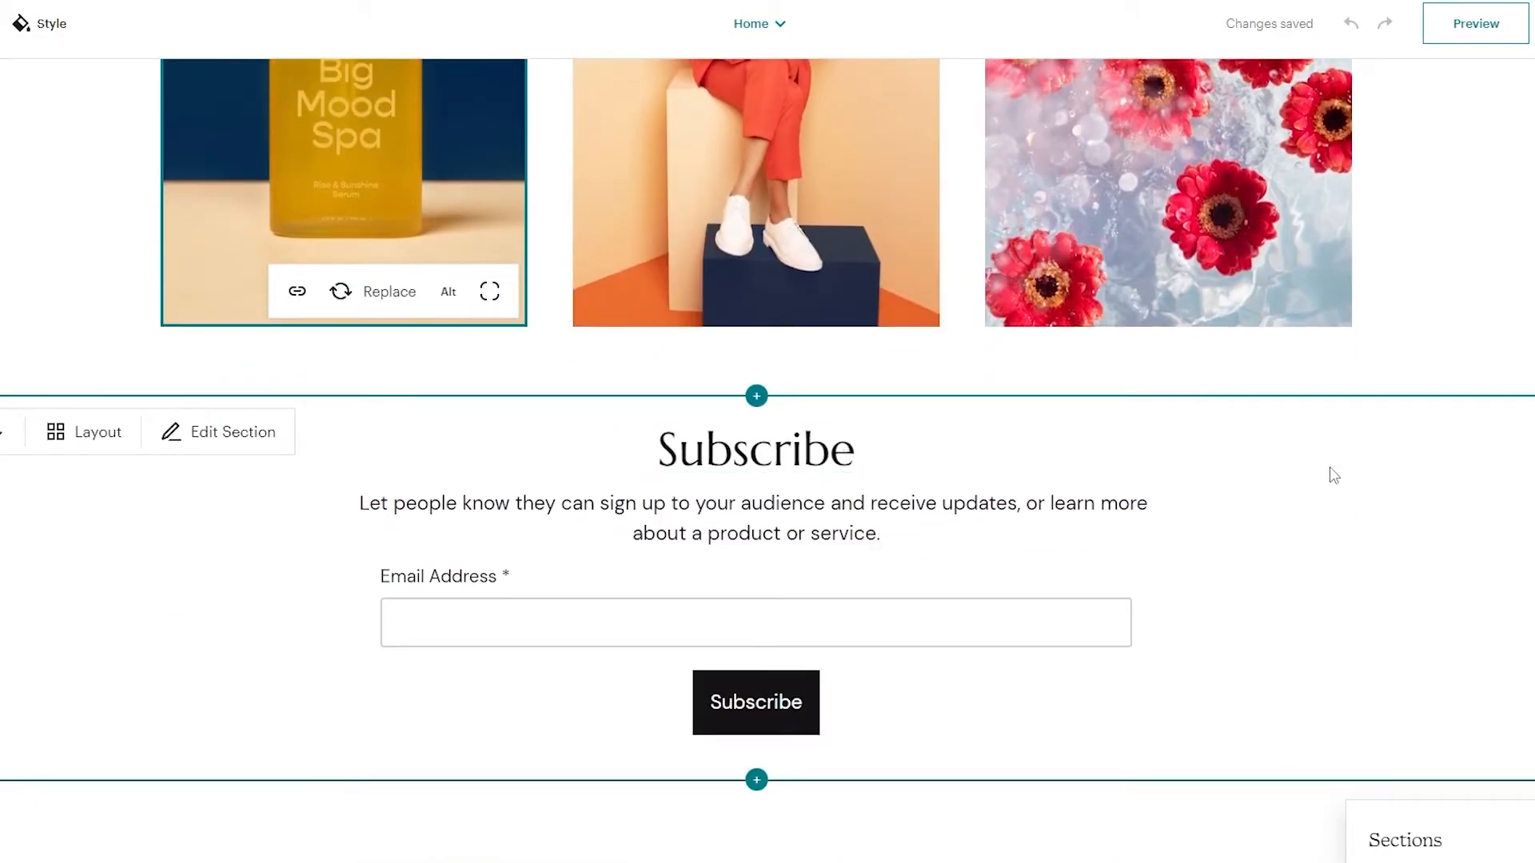
View the Subscribe section's settings and the formatting controls of the header's Find Us button.
left_click(1334, 476)
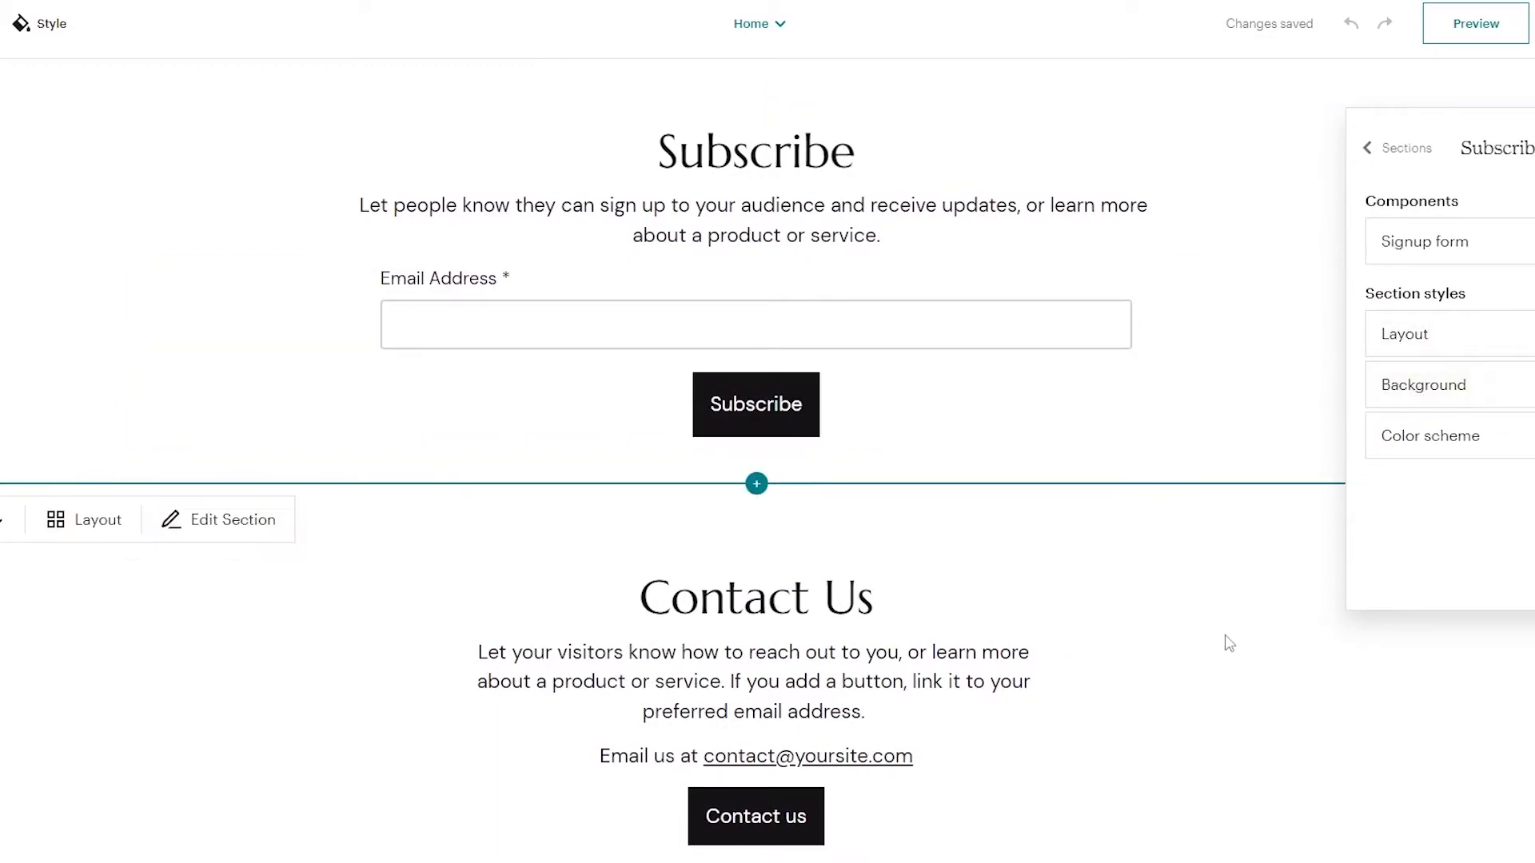
scroll(1215, 634, "up", 15)
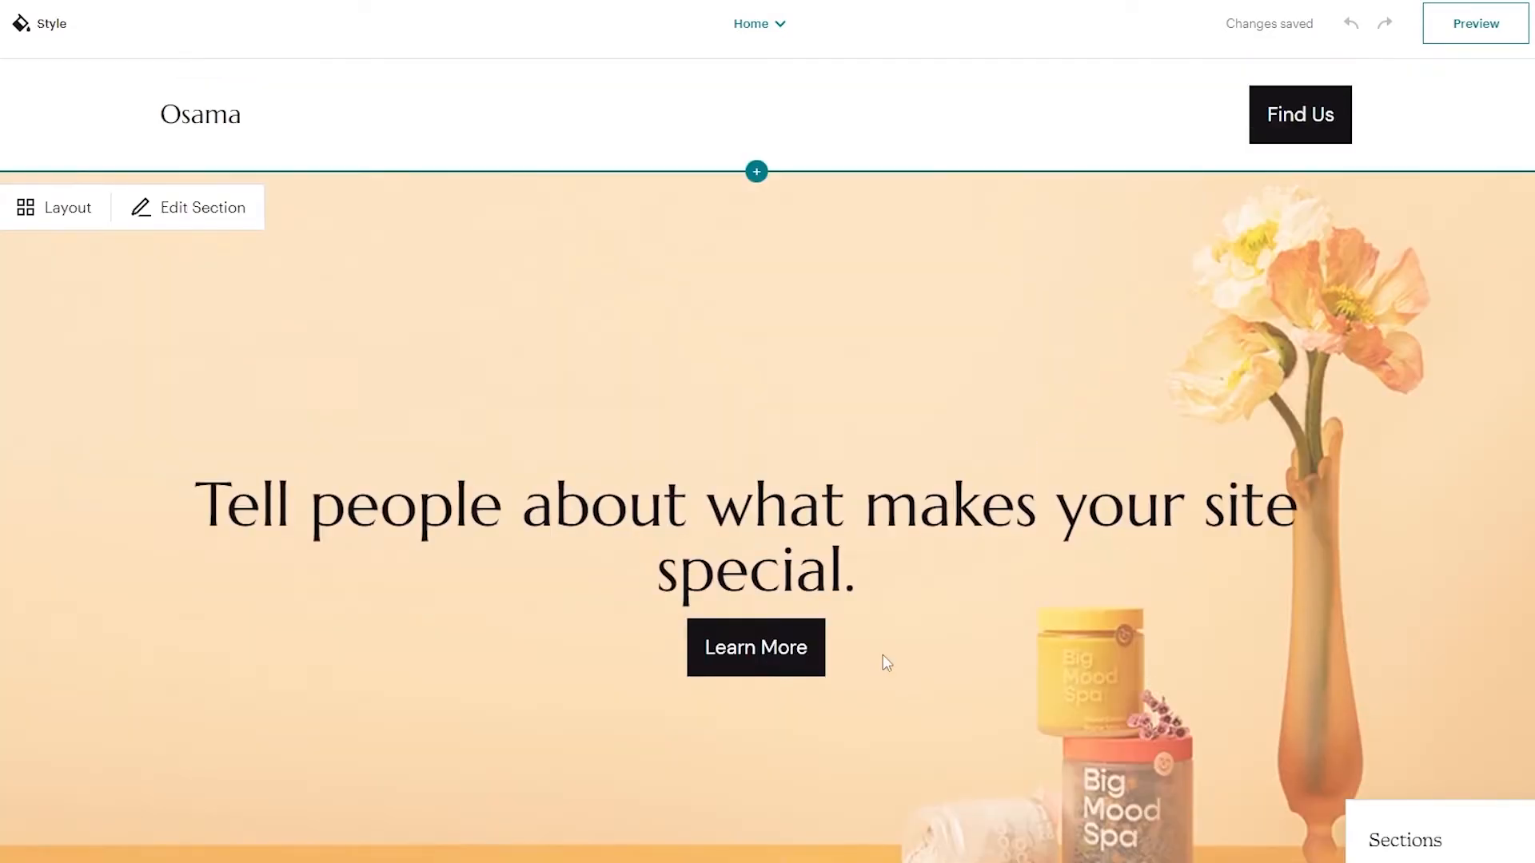
left_click(1321, 127)
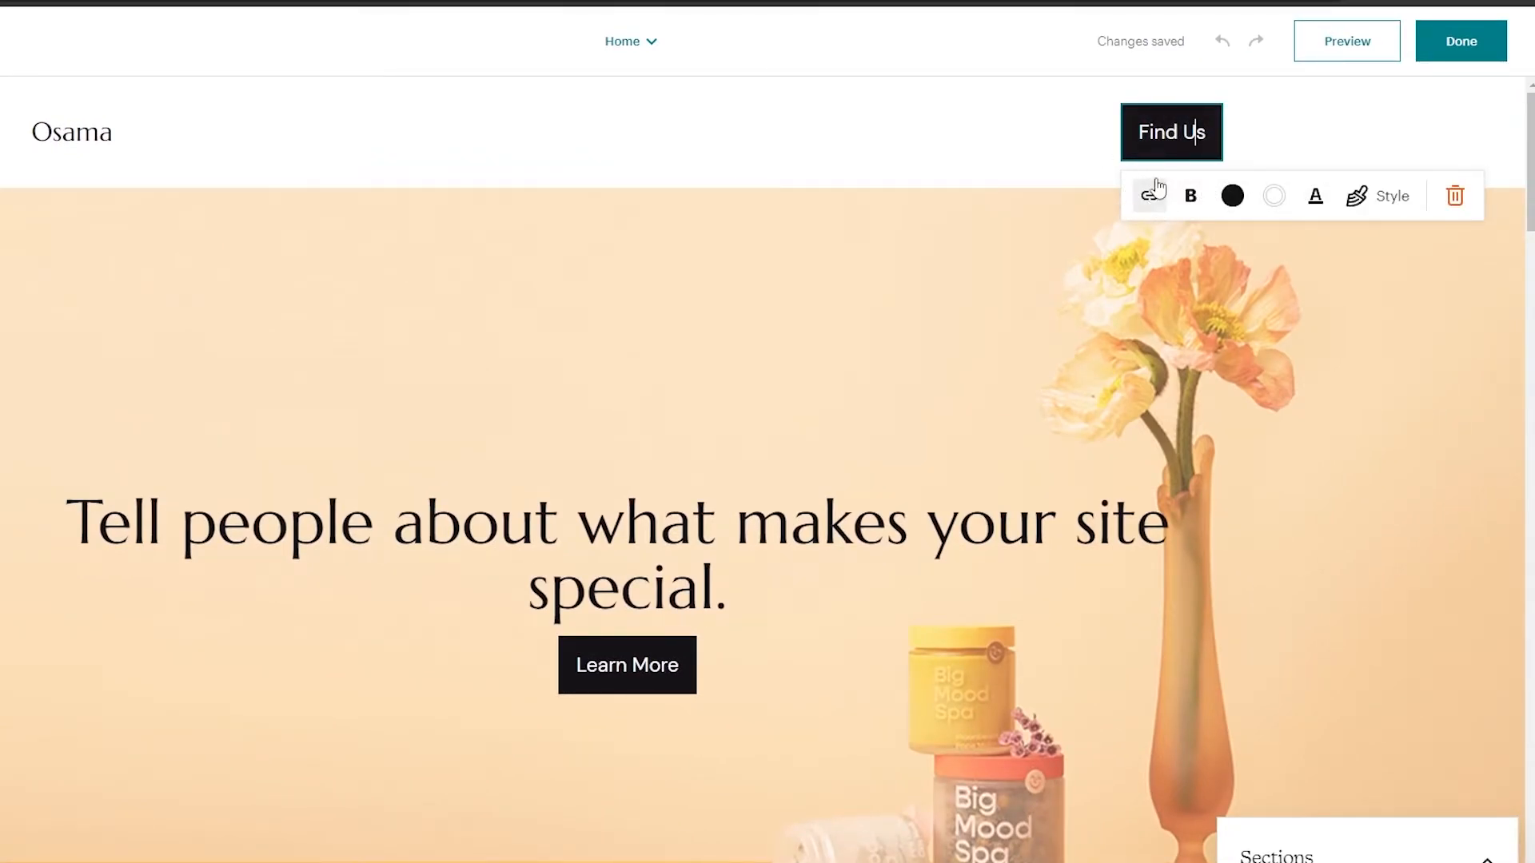
Open the site's color settings and try the lilac, purple, grey and black color schemes of the Cool palette.
left_click(68, 131)
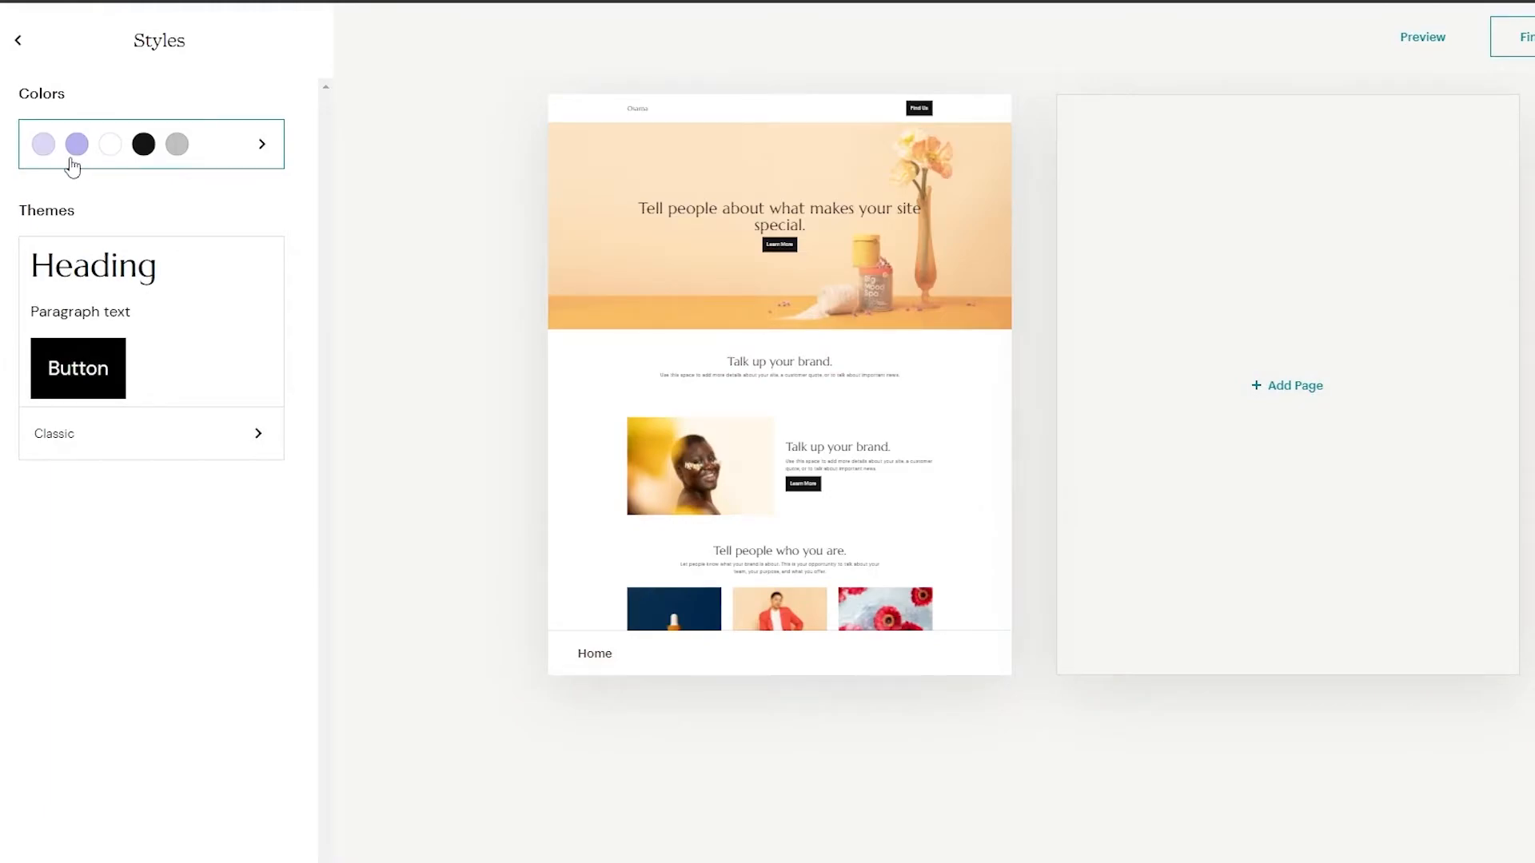
left_click(73, 164)
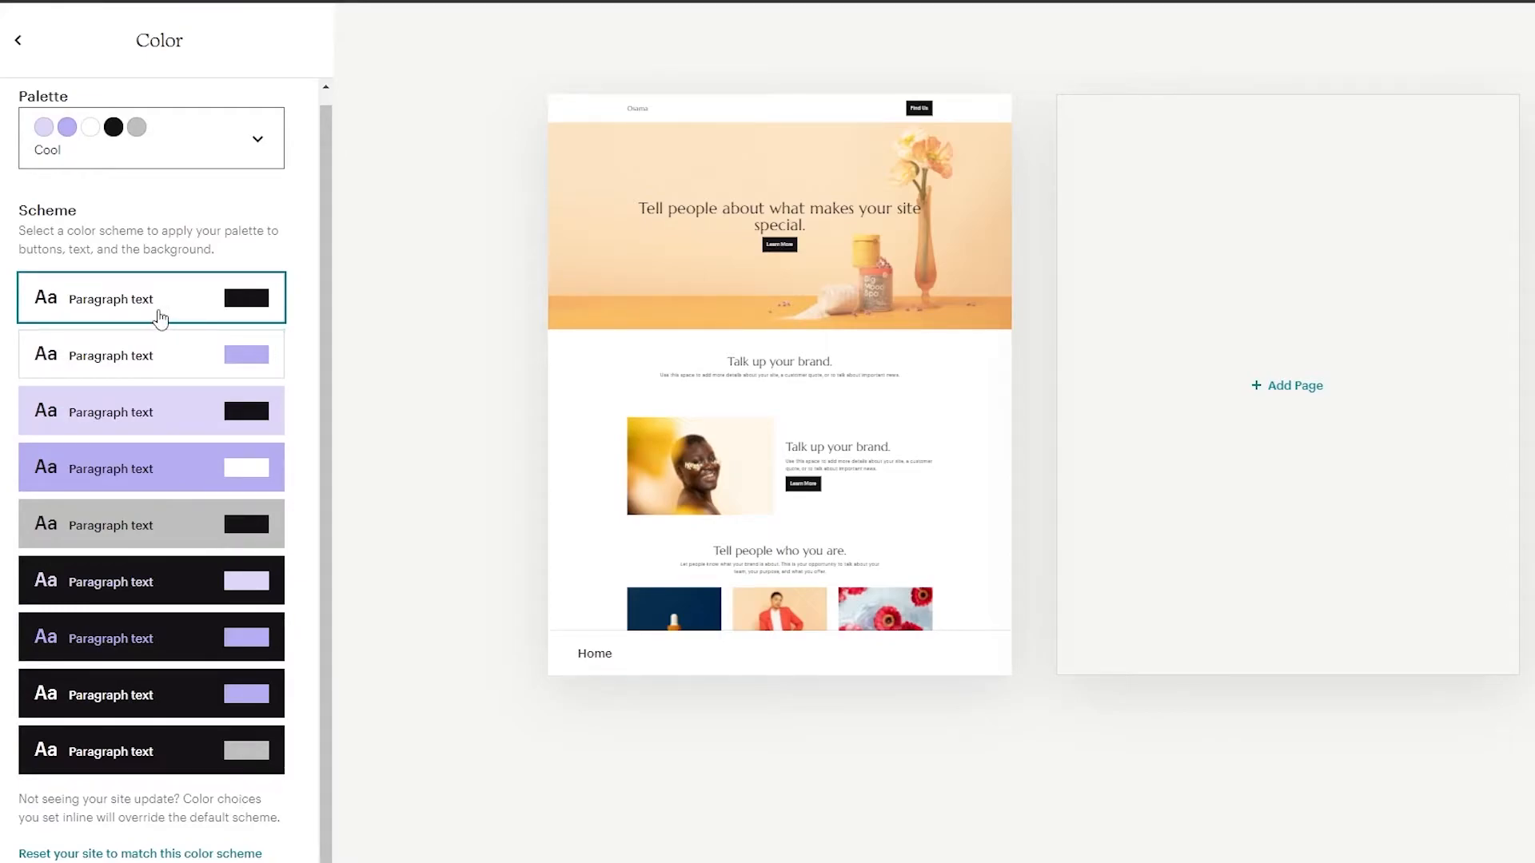
left_click(199, 364)
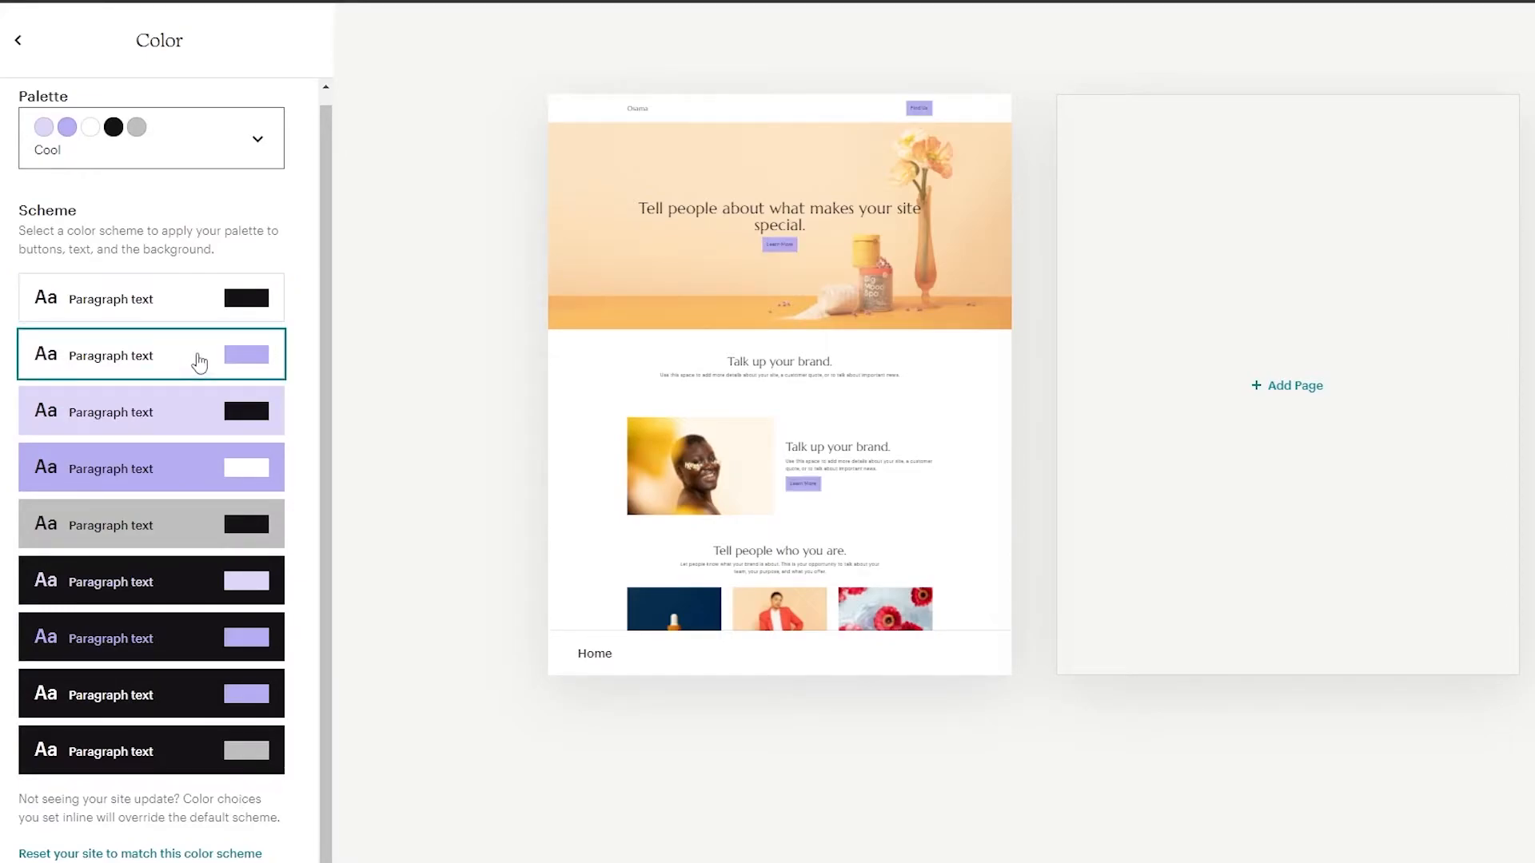
left_click(189, 409)
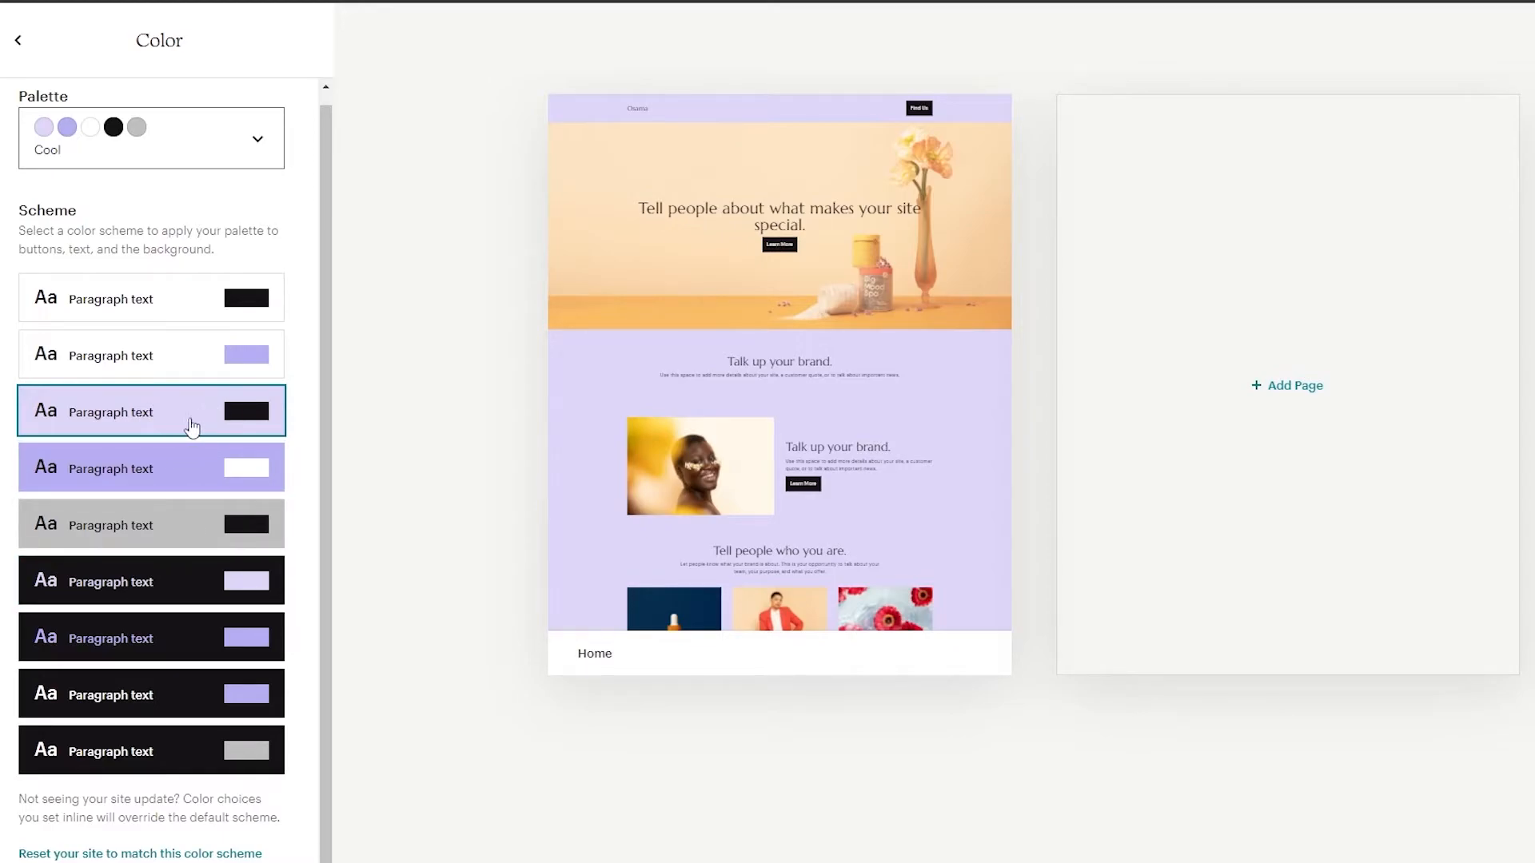
left_click(179, 474)
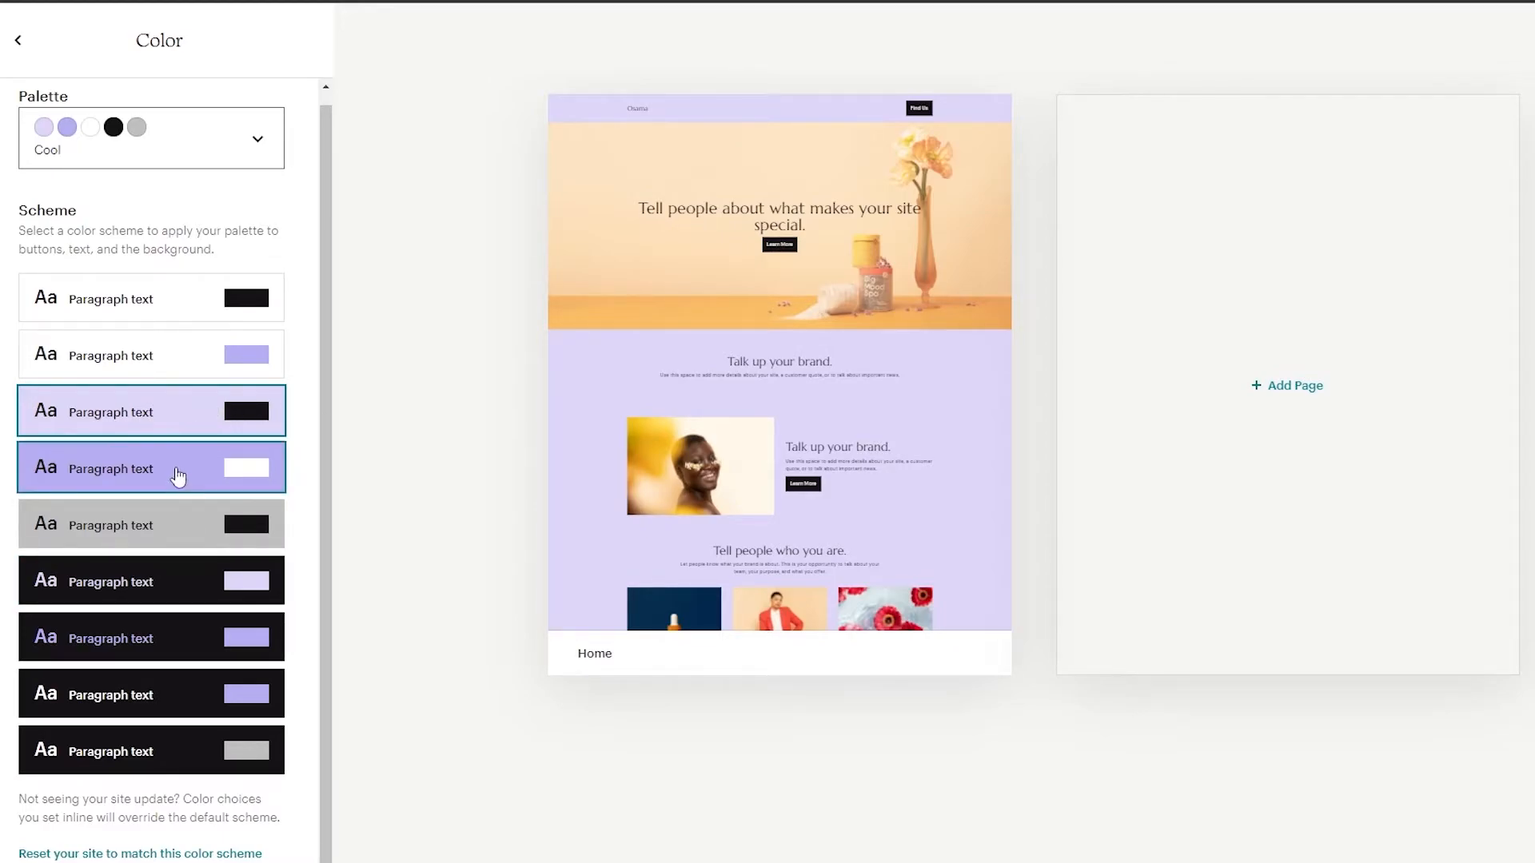
left_click(181, 525)
left_click(165, 593)
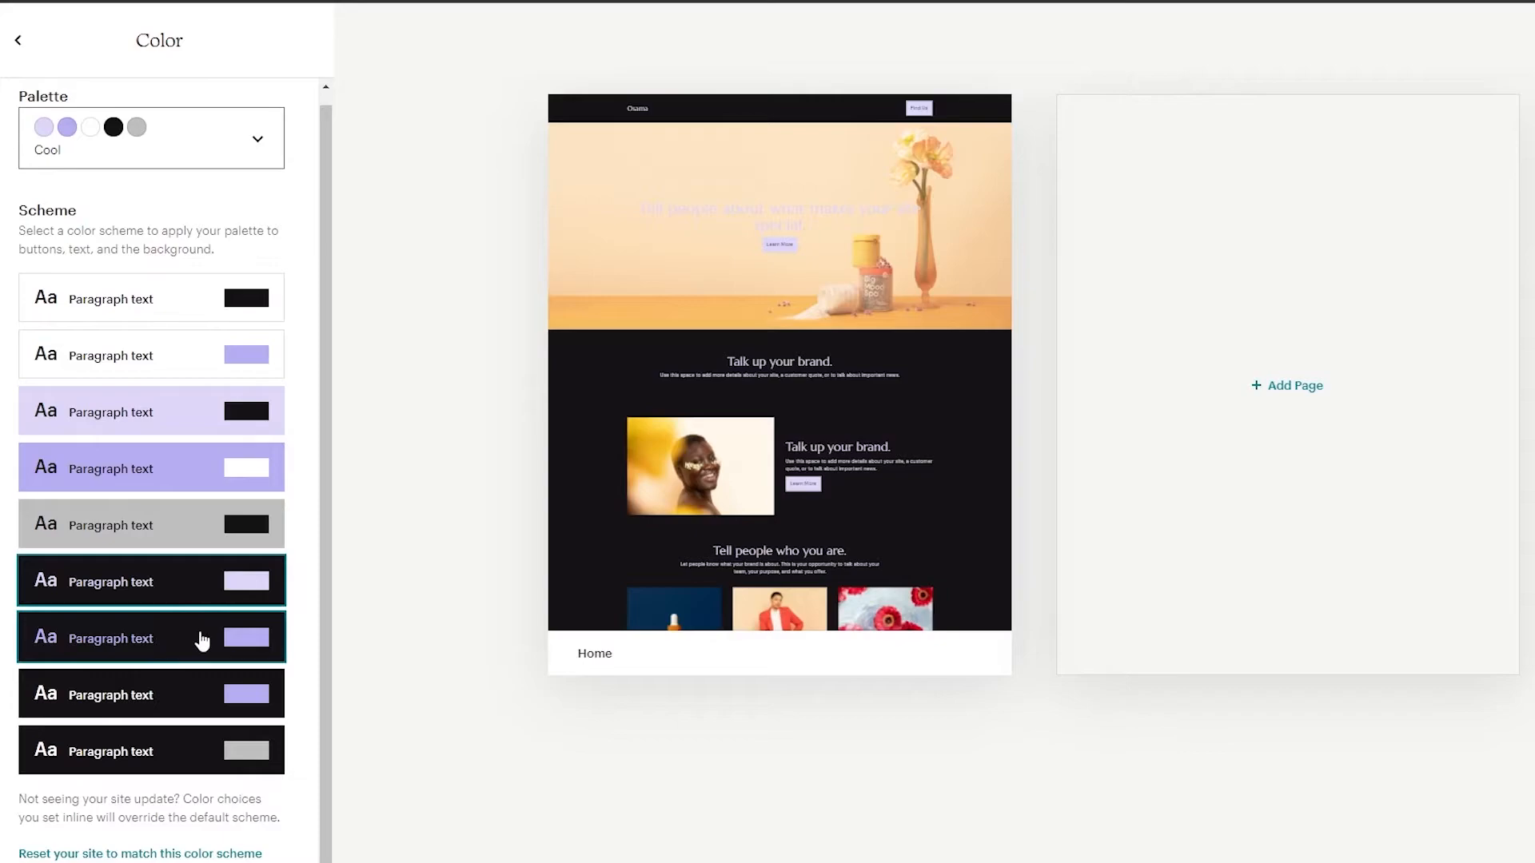
left_click(202, 641)
left_click(196, 695)
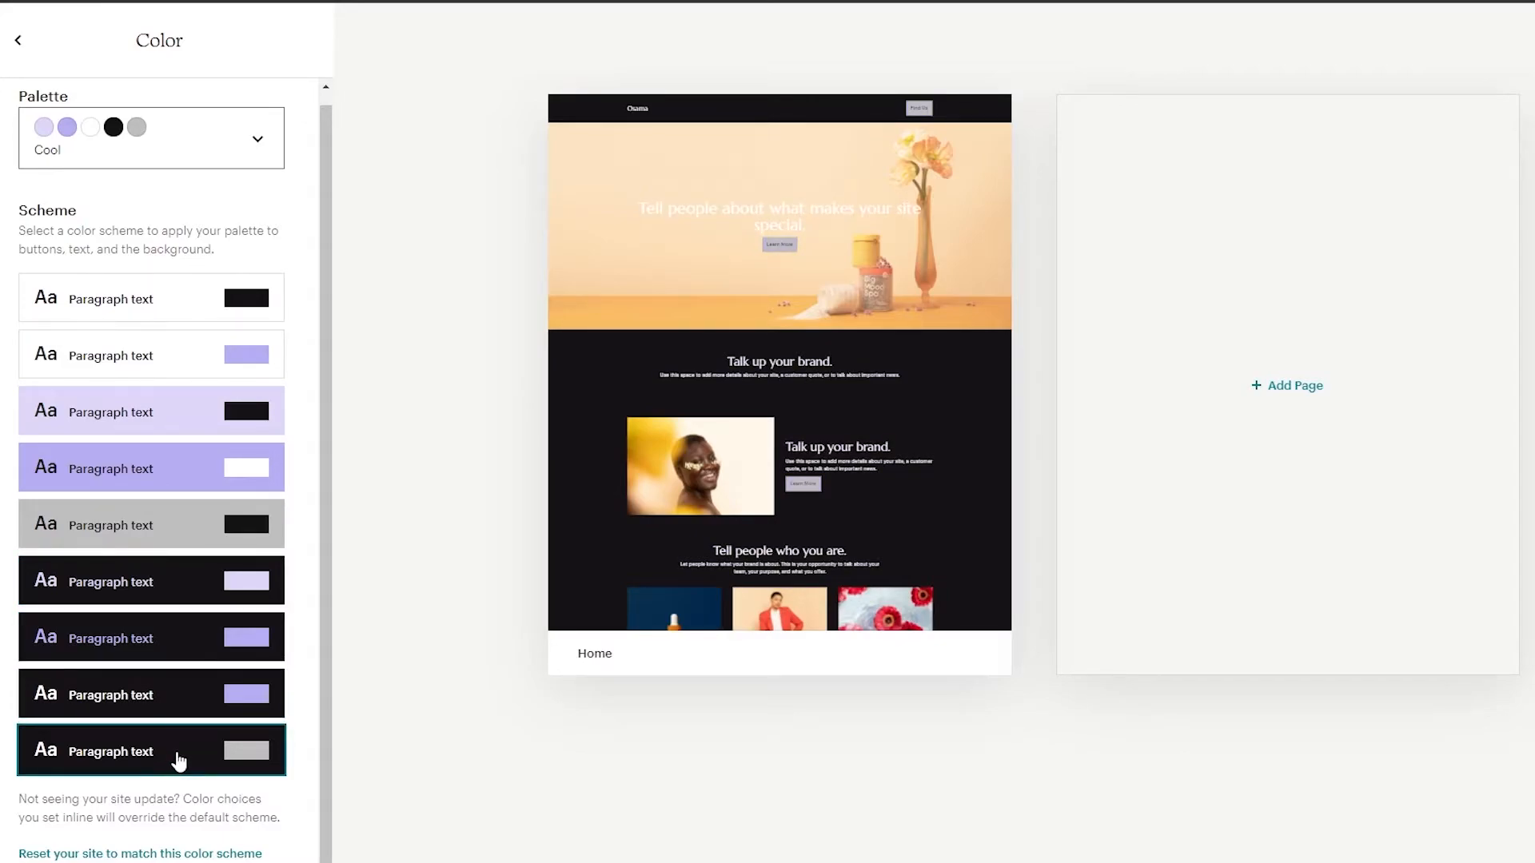
Compare the white scheme with purple buttons, choose the white scheme with black buttons, and return to the site styles.
scroll(180, 520, "up", 1)
left_click(180, 365)
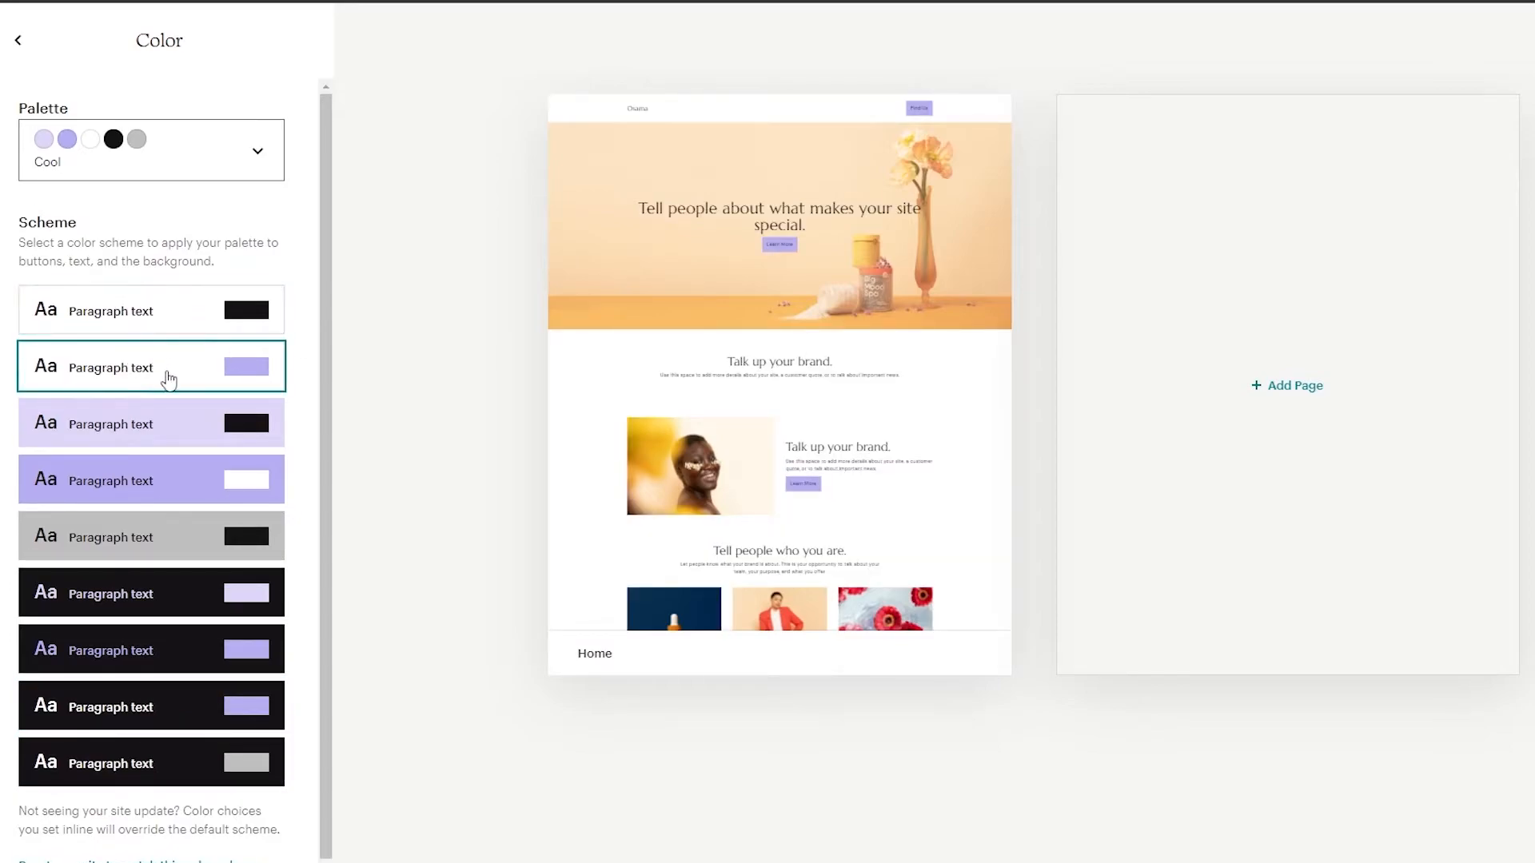
left_click(143, 313)
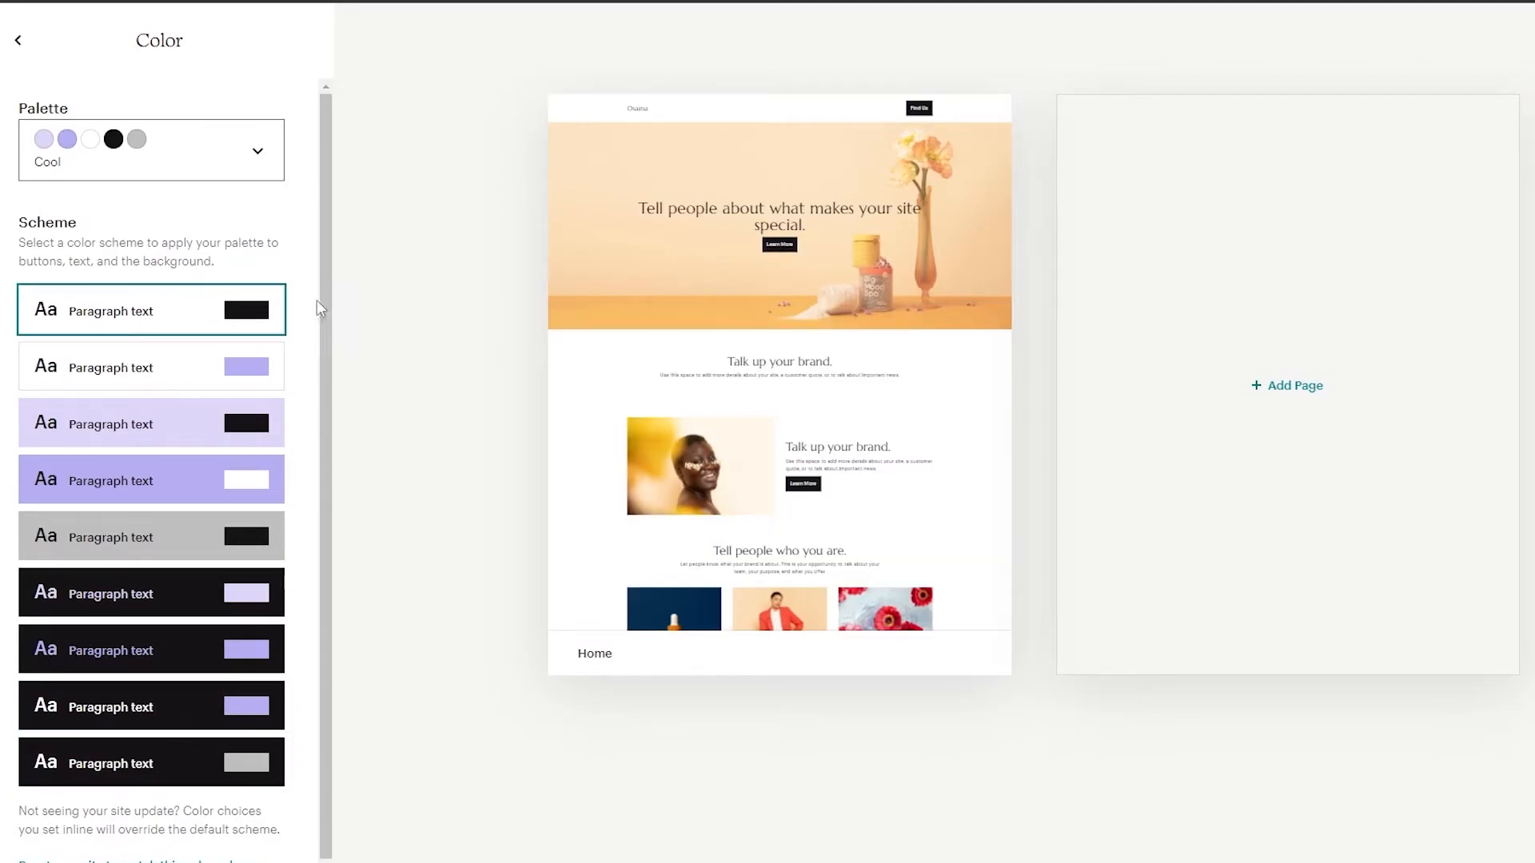
scroll(177, 308, "down", 1)
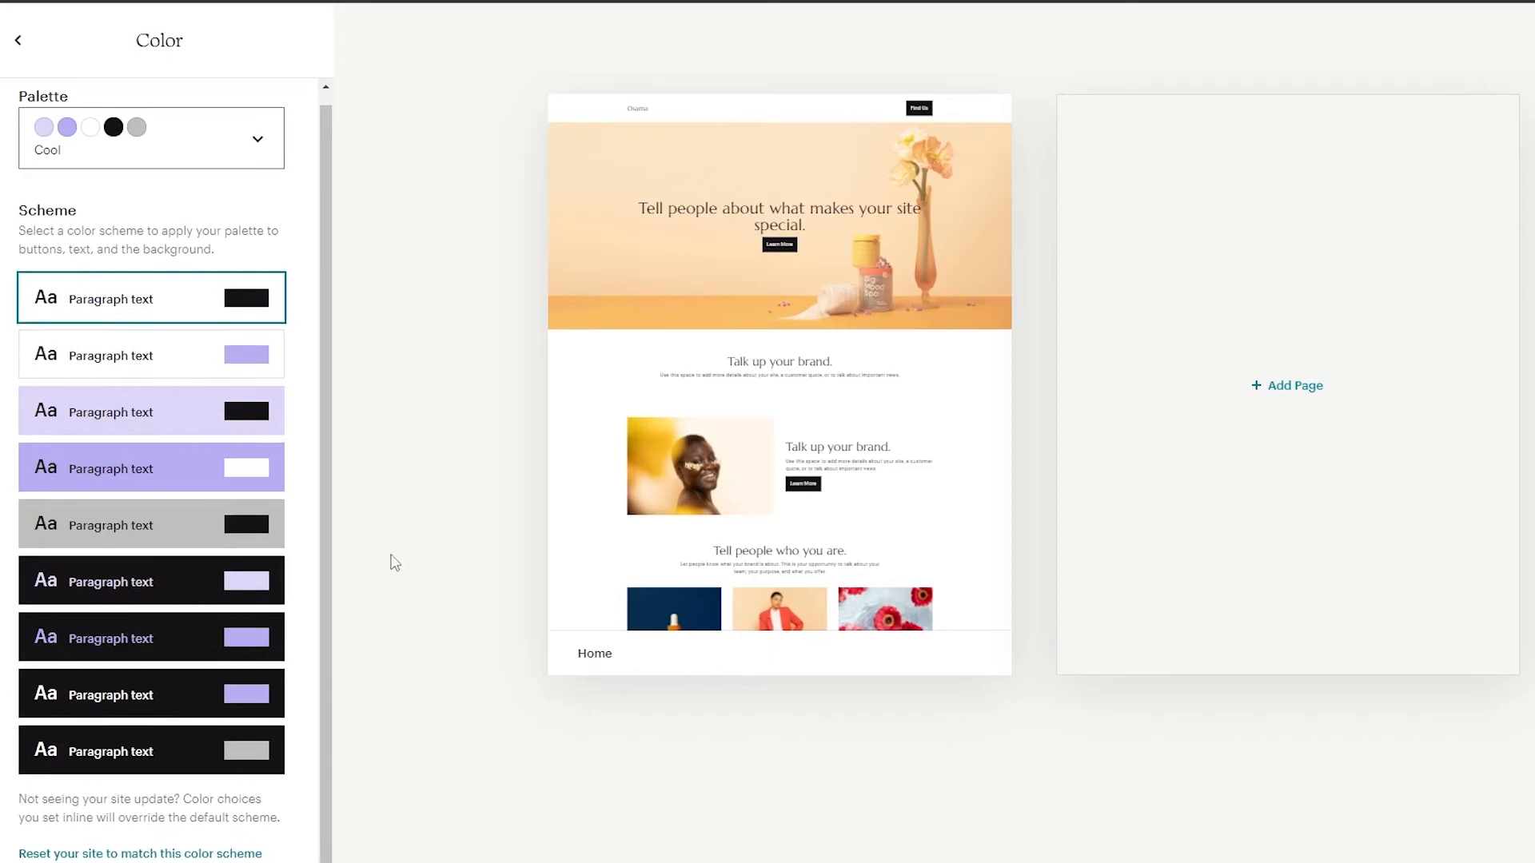
left_click(17, 40)
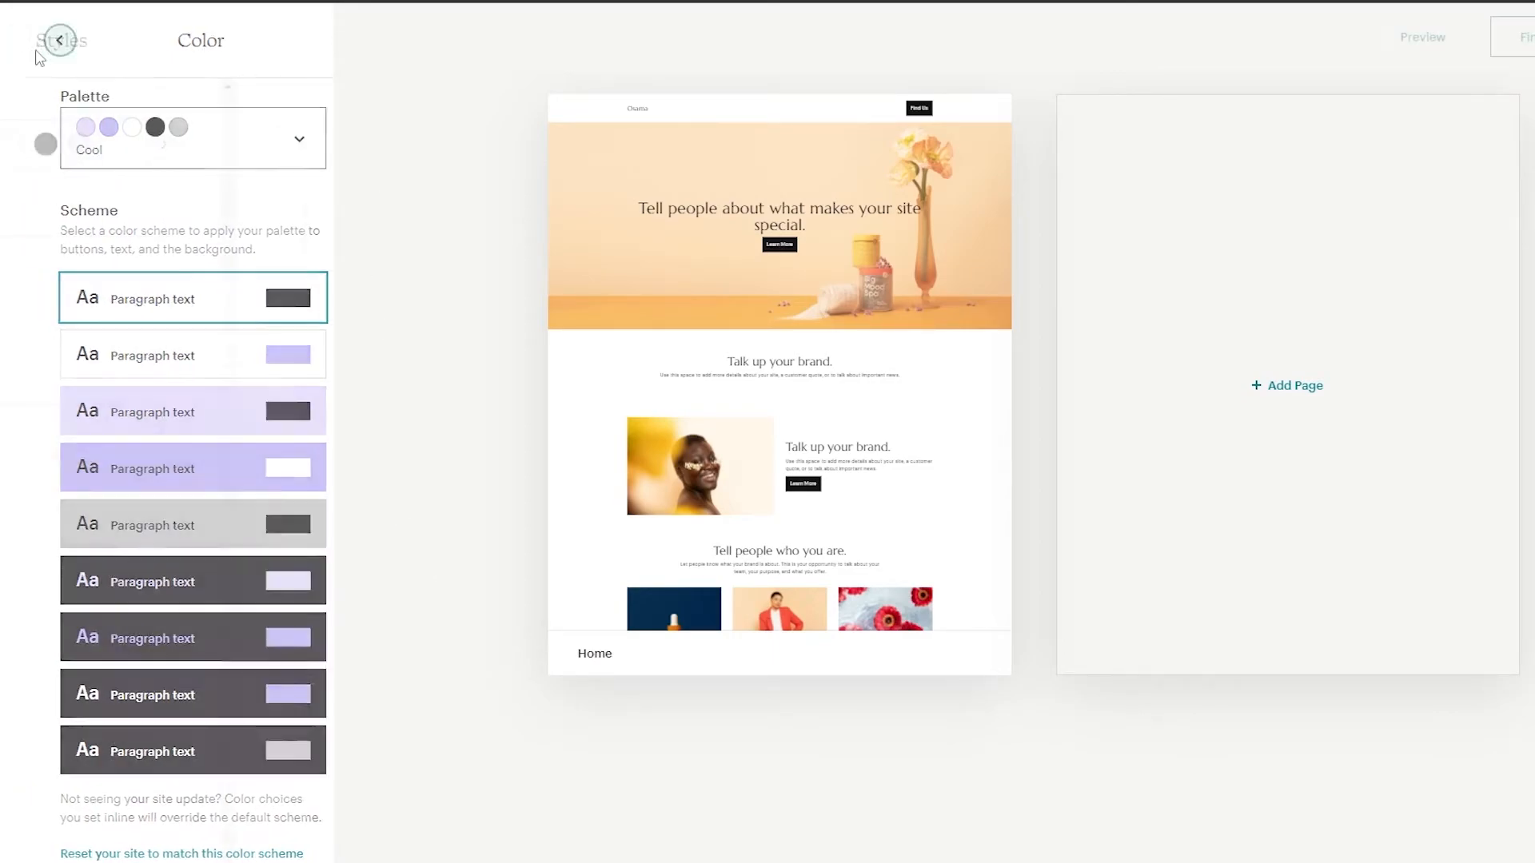
Browse the site's themes and apply the Versatile theme.
left_click(160, 323)
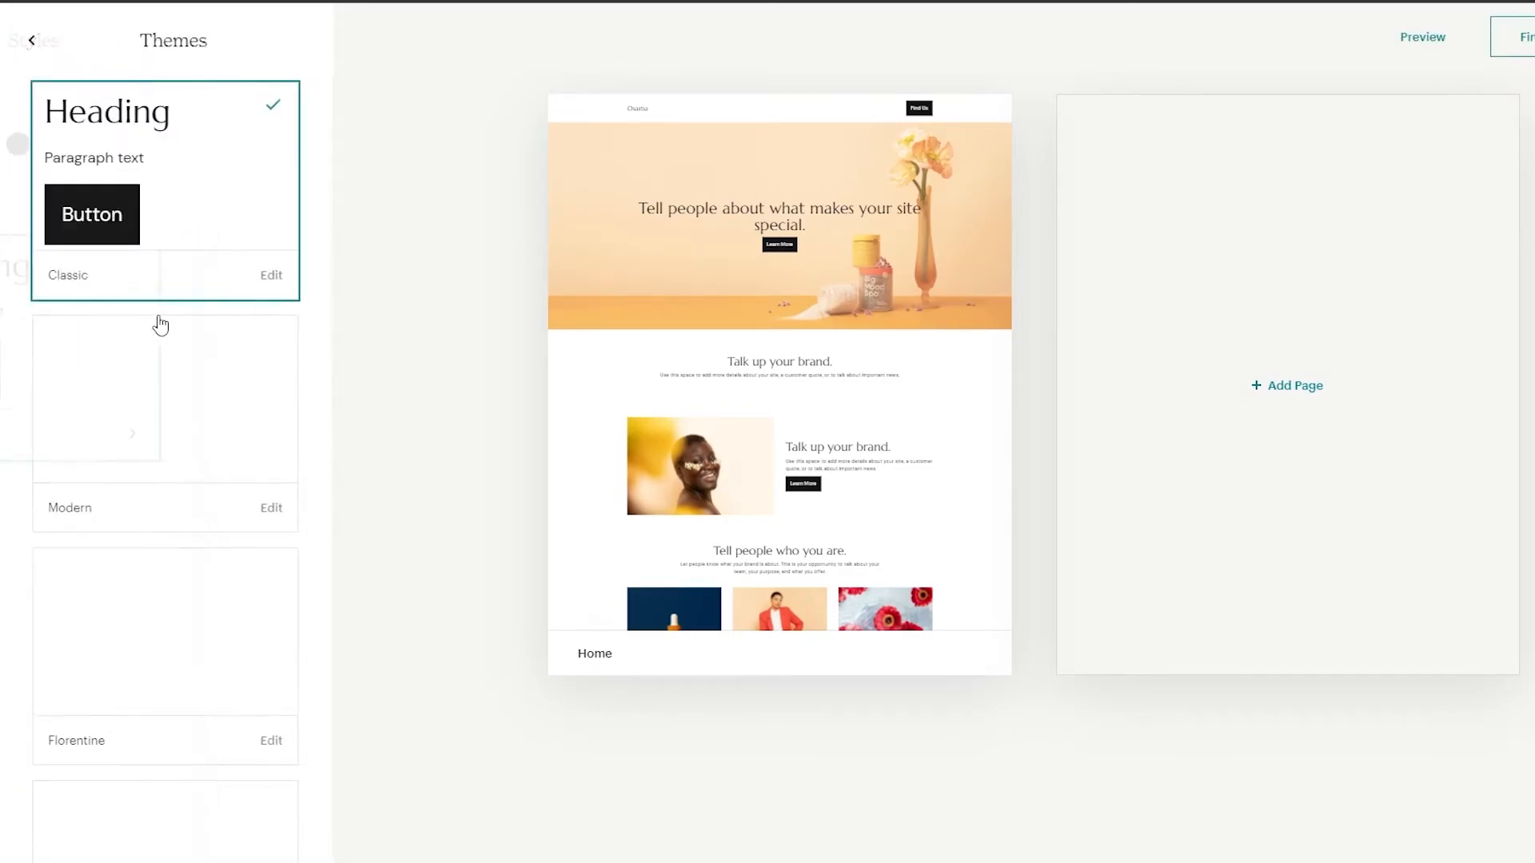
scroll(154, 502, "down", 2)
scroll(154, 501, "down", 5)
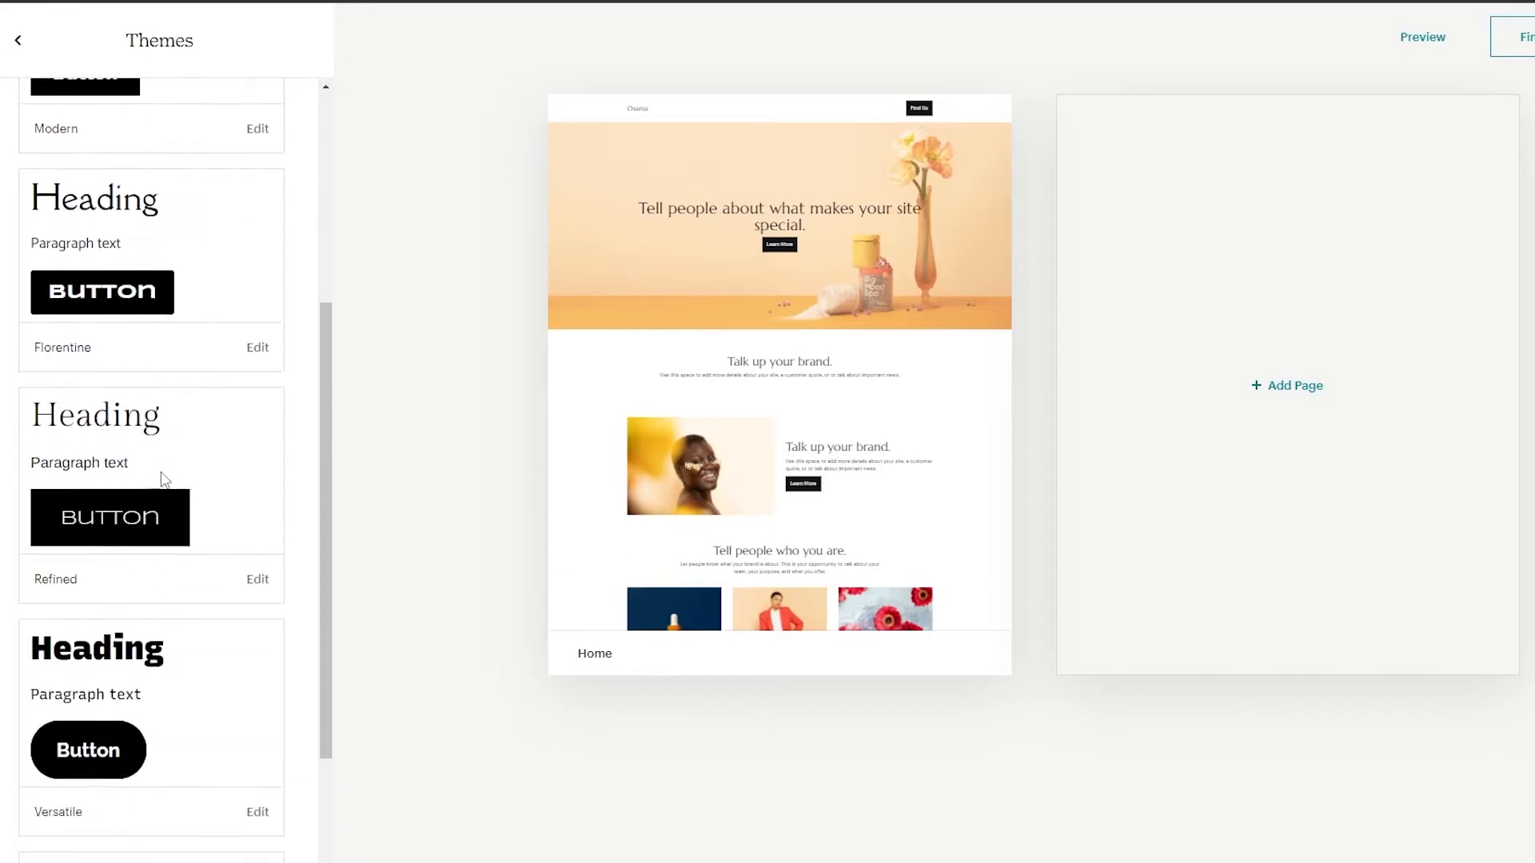
left_click(228, 496)
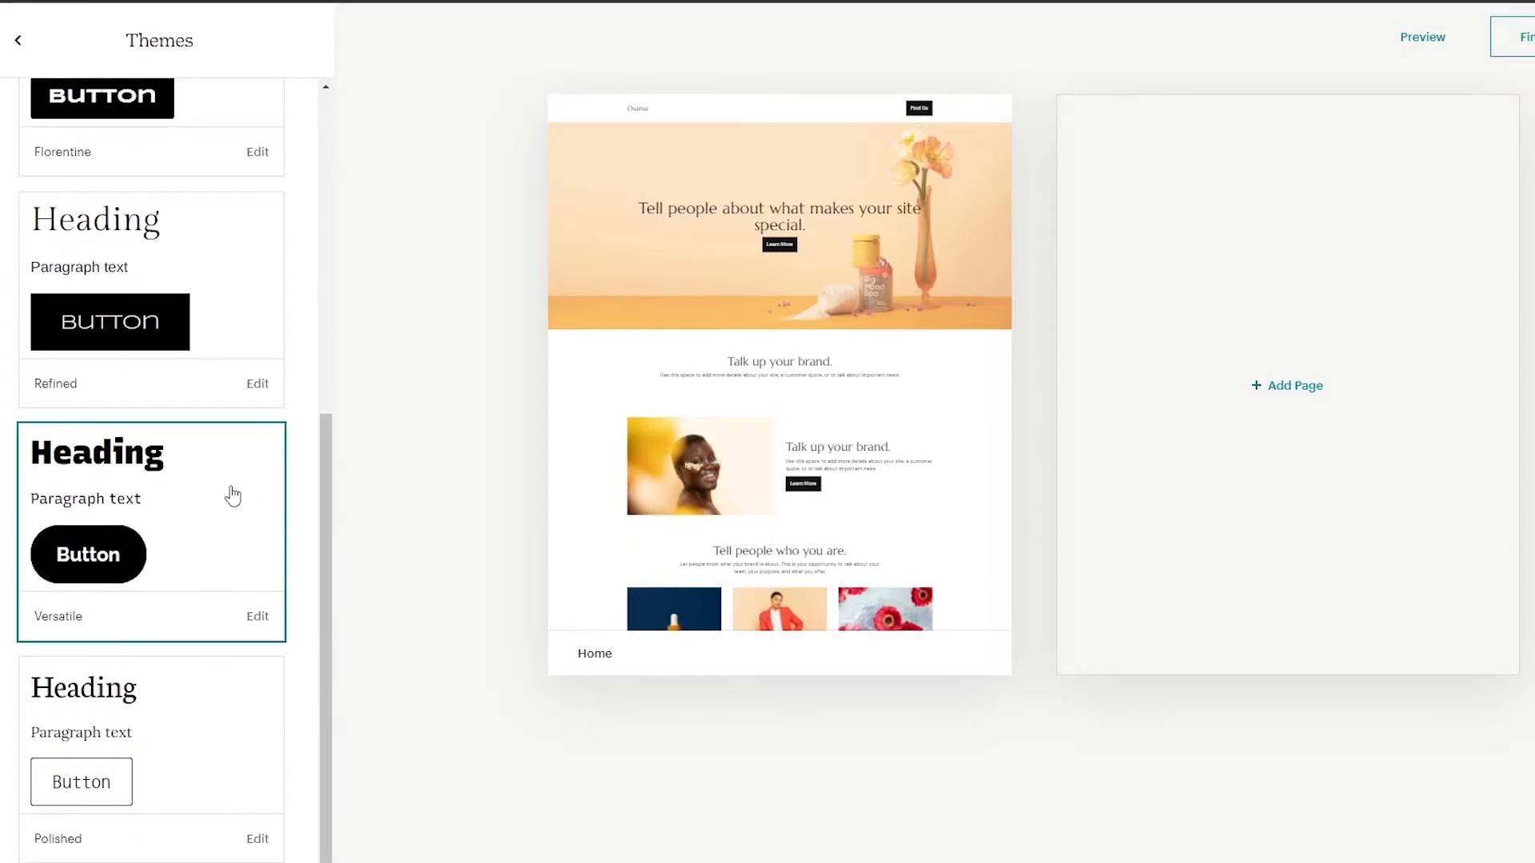
scroll(154, 542, "up", 6)
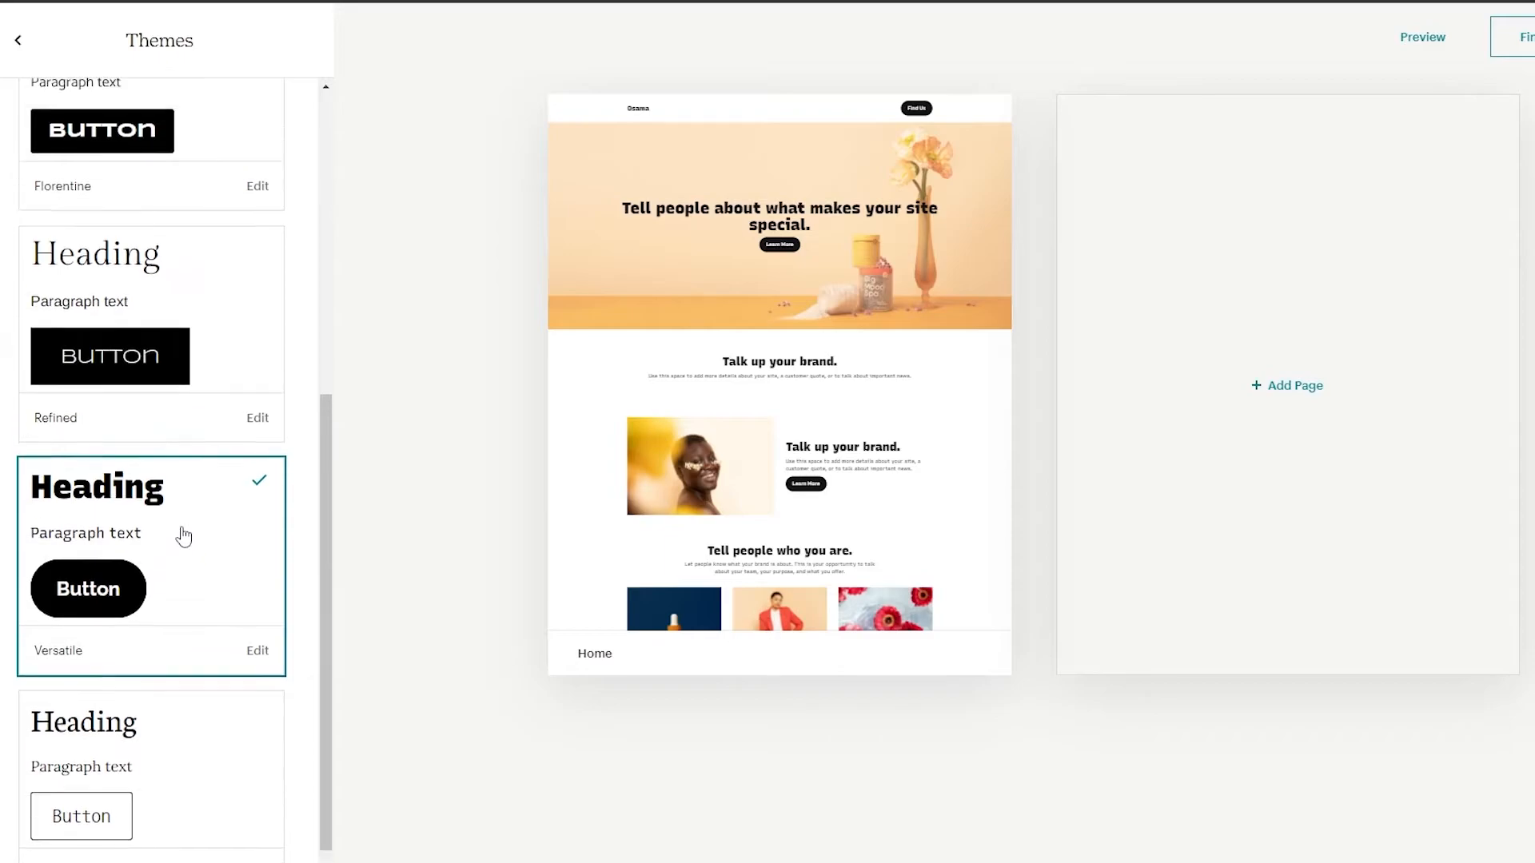
scroll(148, 610, "down", 5)
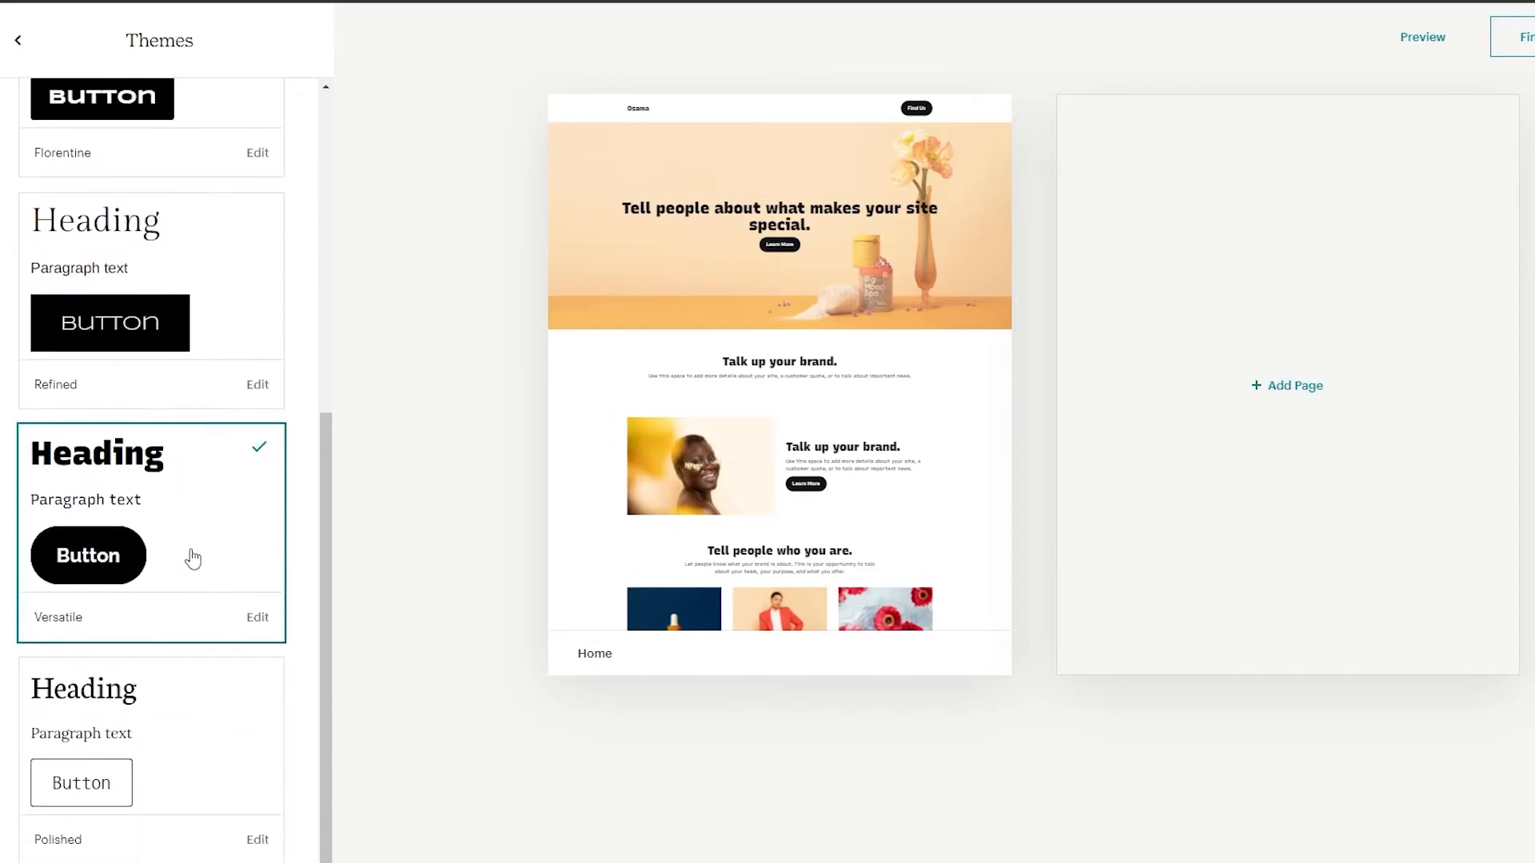
Try the Polished theme on the site and switch back to Versatile.
left_click(268, 742)
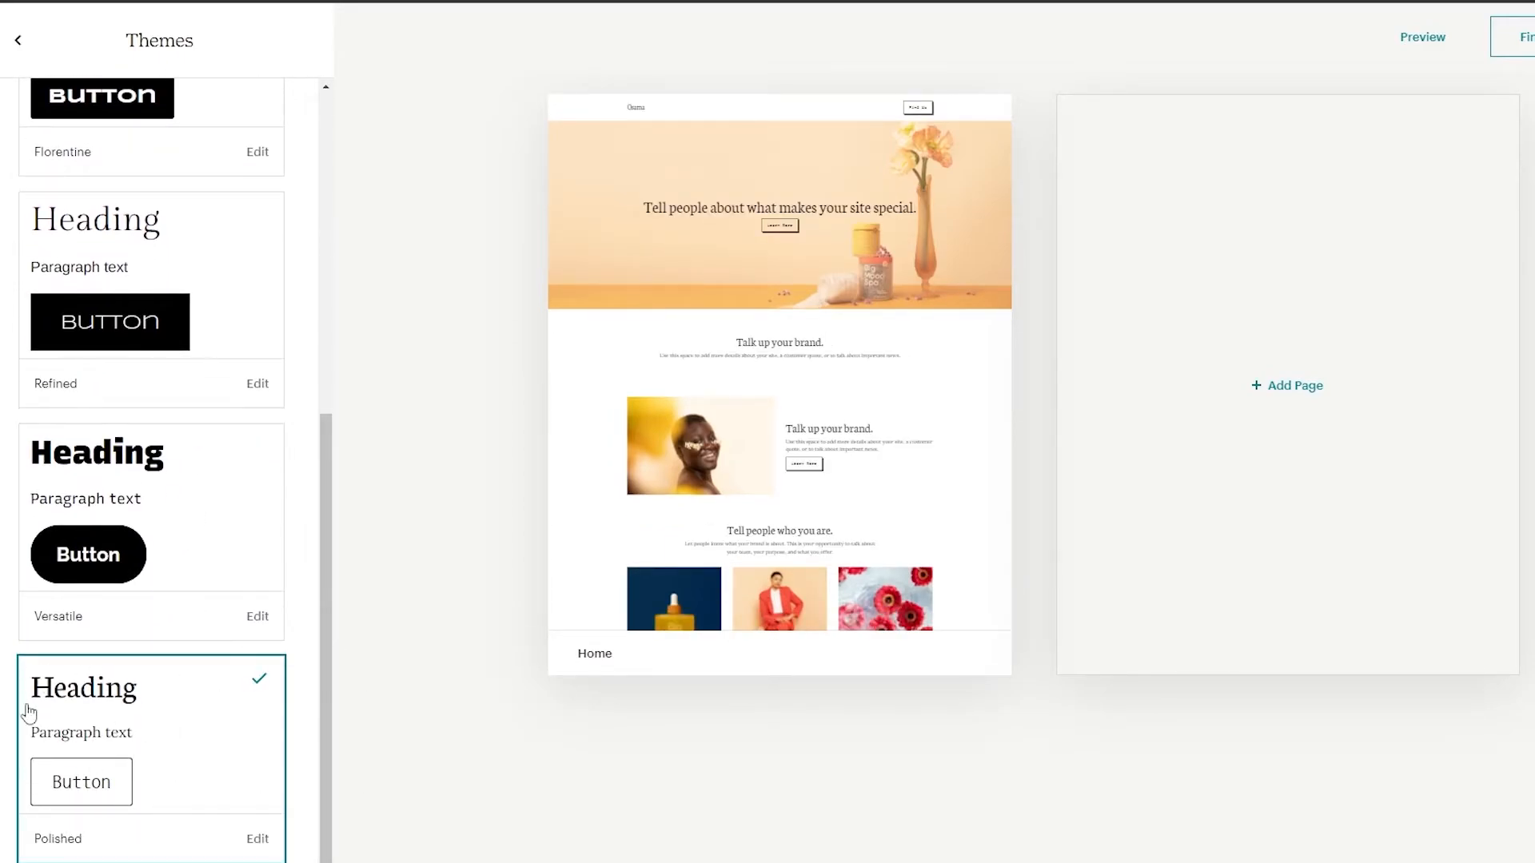
scroll(172, 722, "up", 3)
left_click(173, 798)
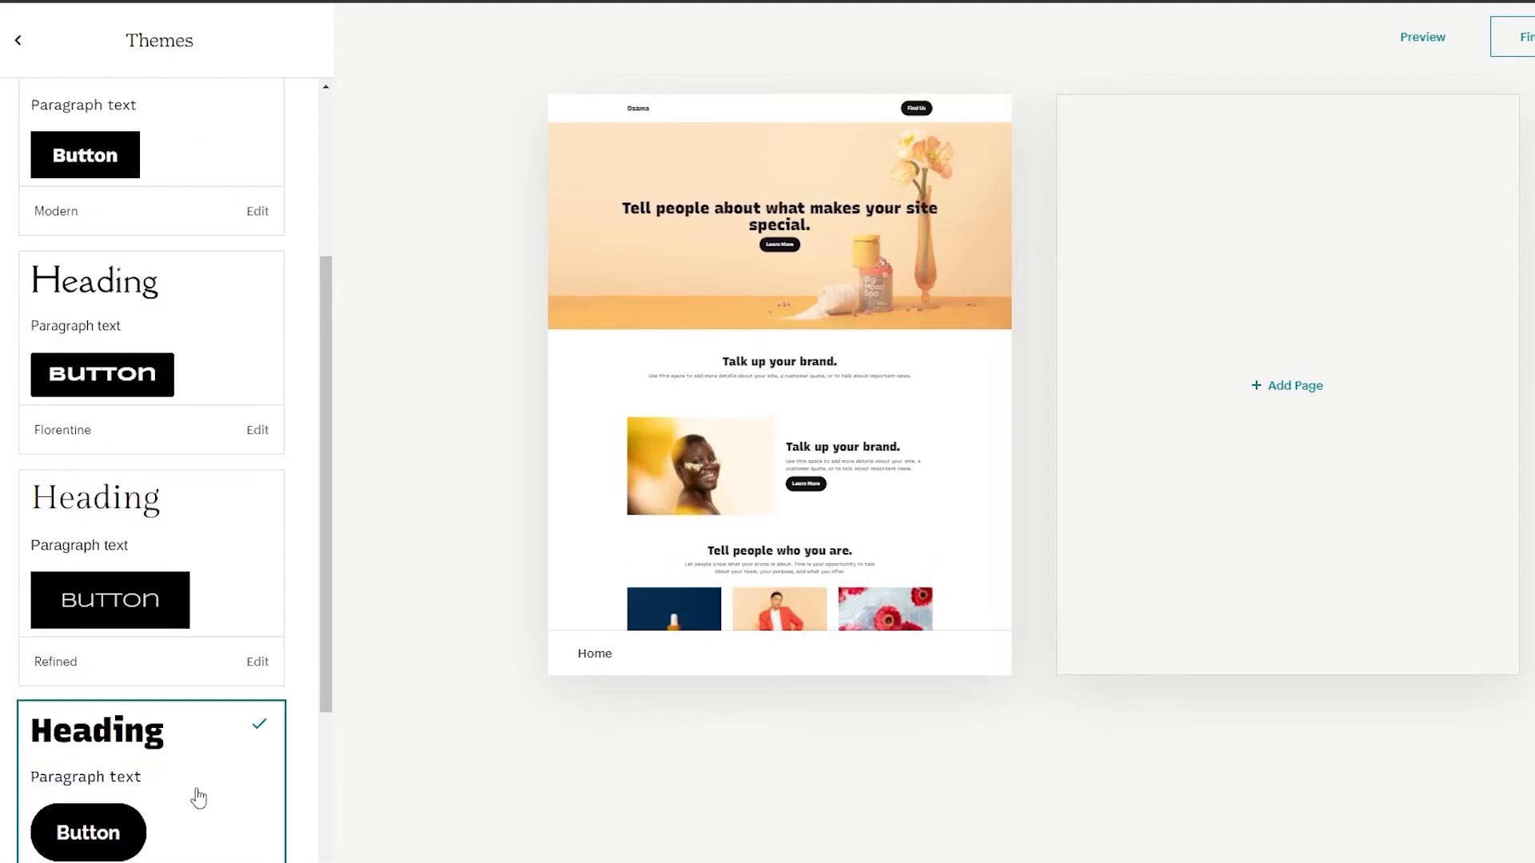
scroll(164, 744, "up", 3)
Leave the site styles for the Website overview and open the store setup under "Start selling products".
left_click(18, 40)
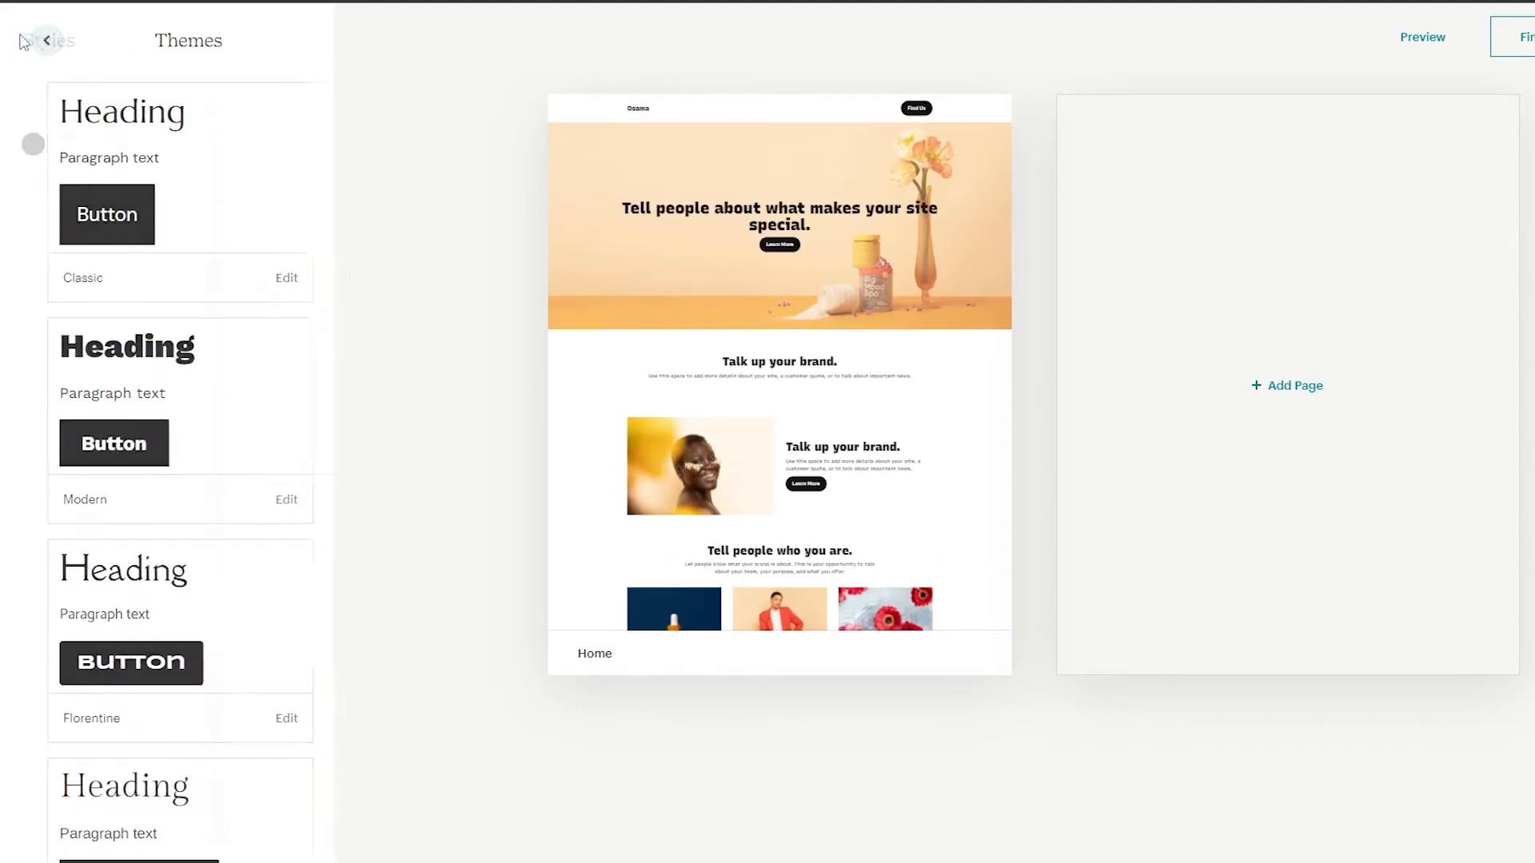
left_click(20, 47)
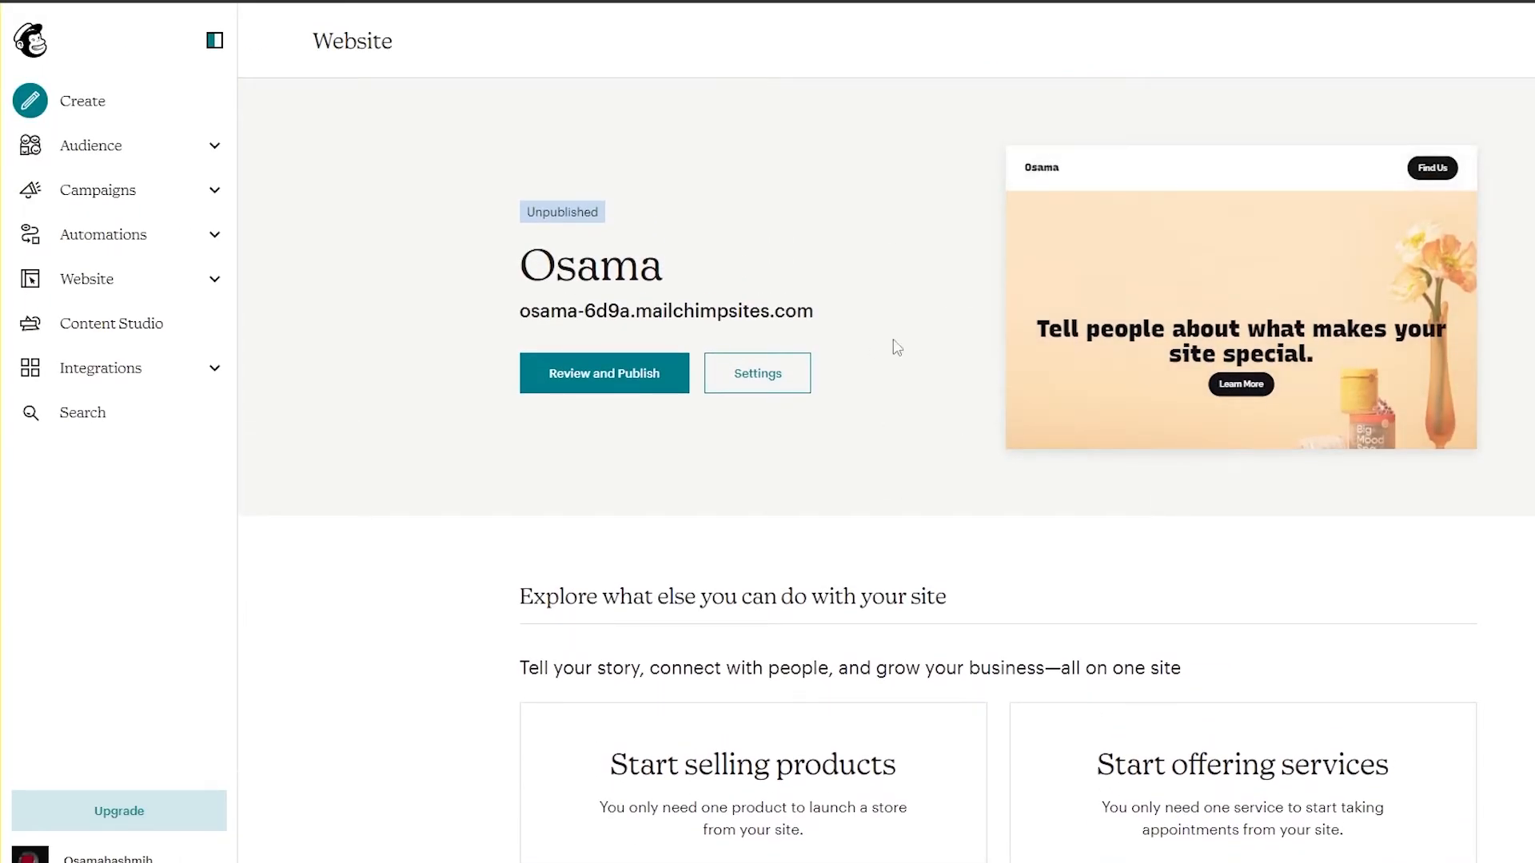
scroll(944, 400, "down", 5)
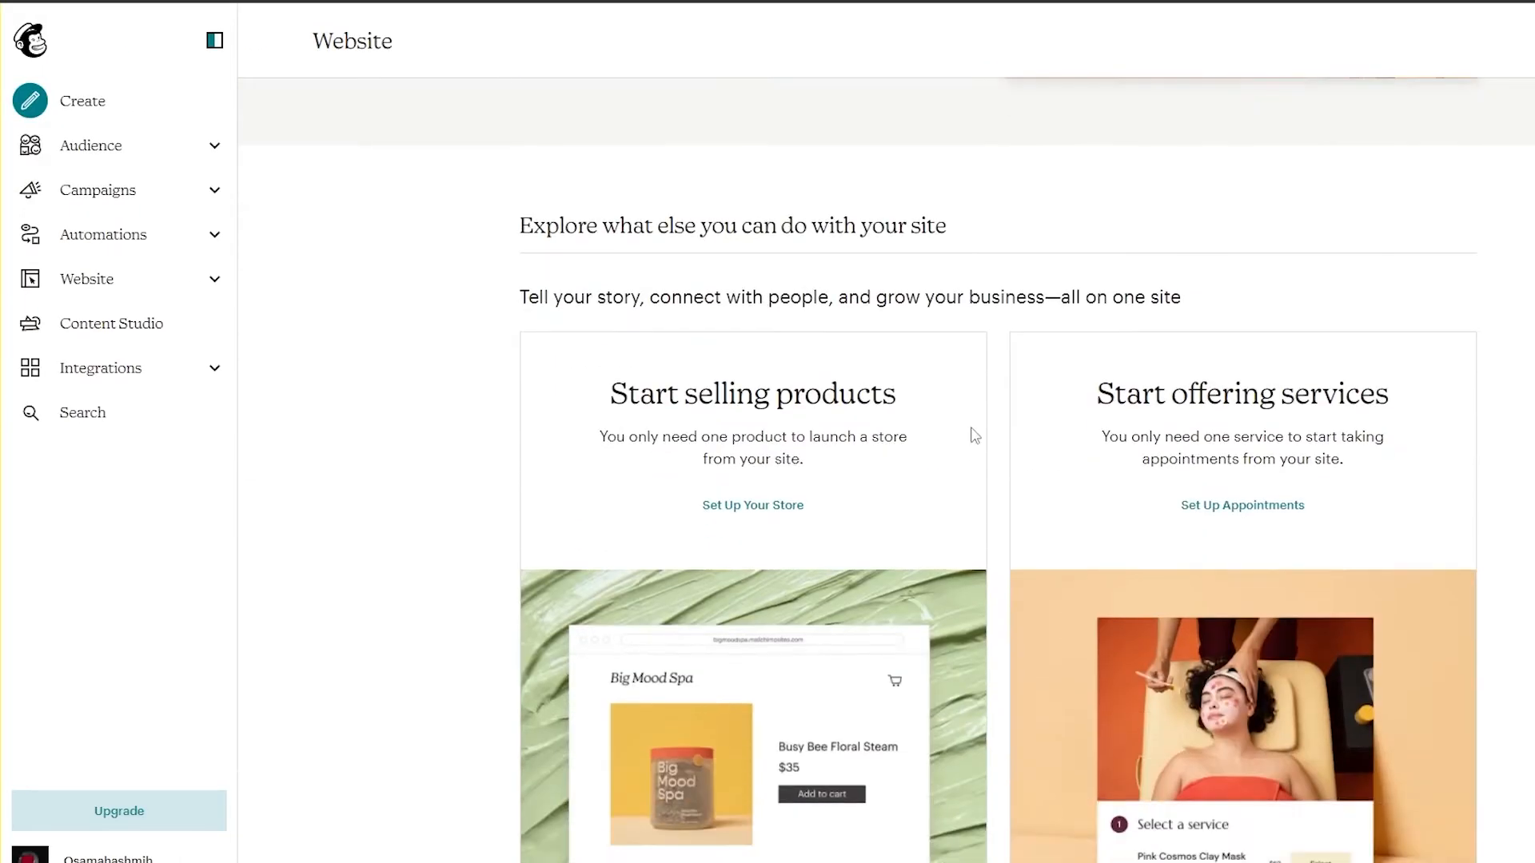
scroll(879, 399, "down", 1)
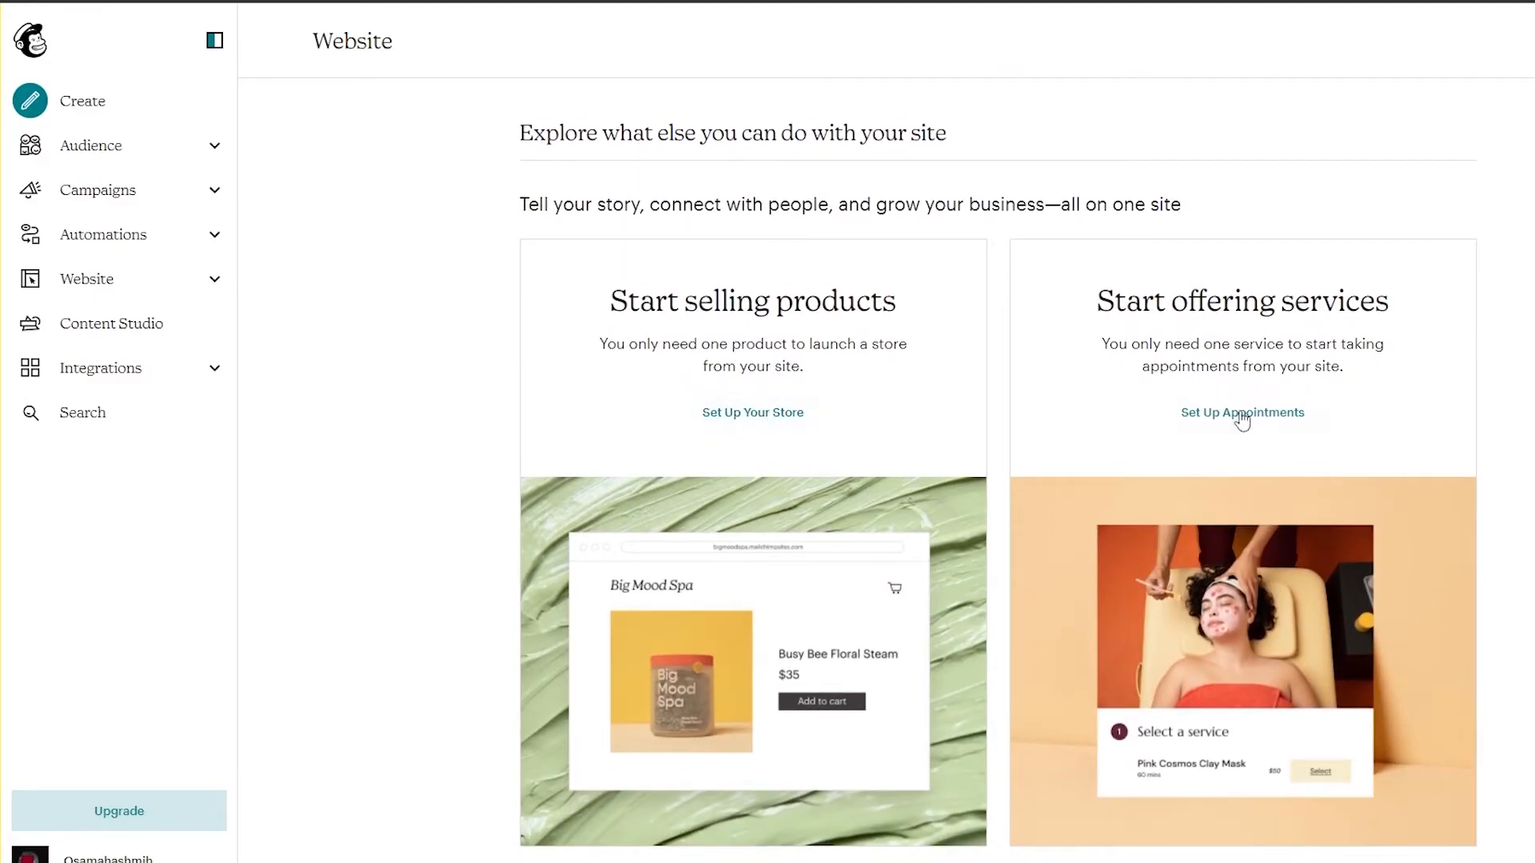
left_click(803, 413)
Review the Store page's online selling introduction and its "How it works" section.
scroll(928, 496, "down", 3)
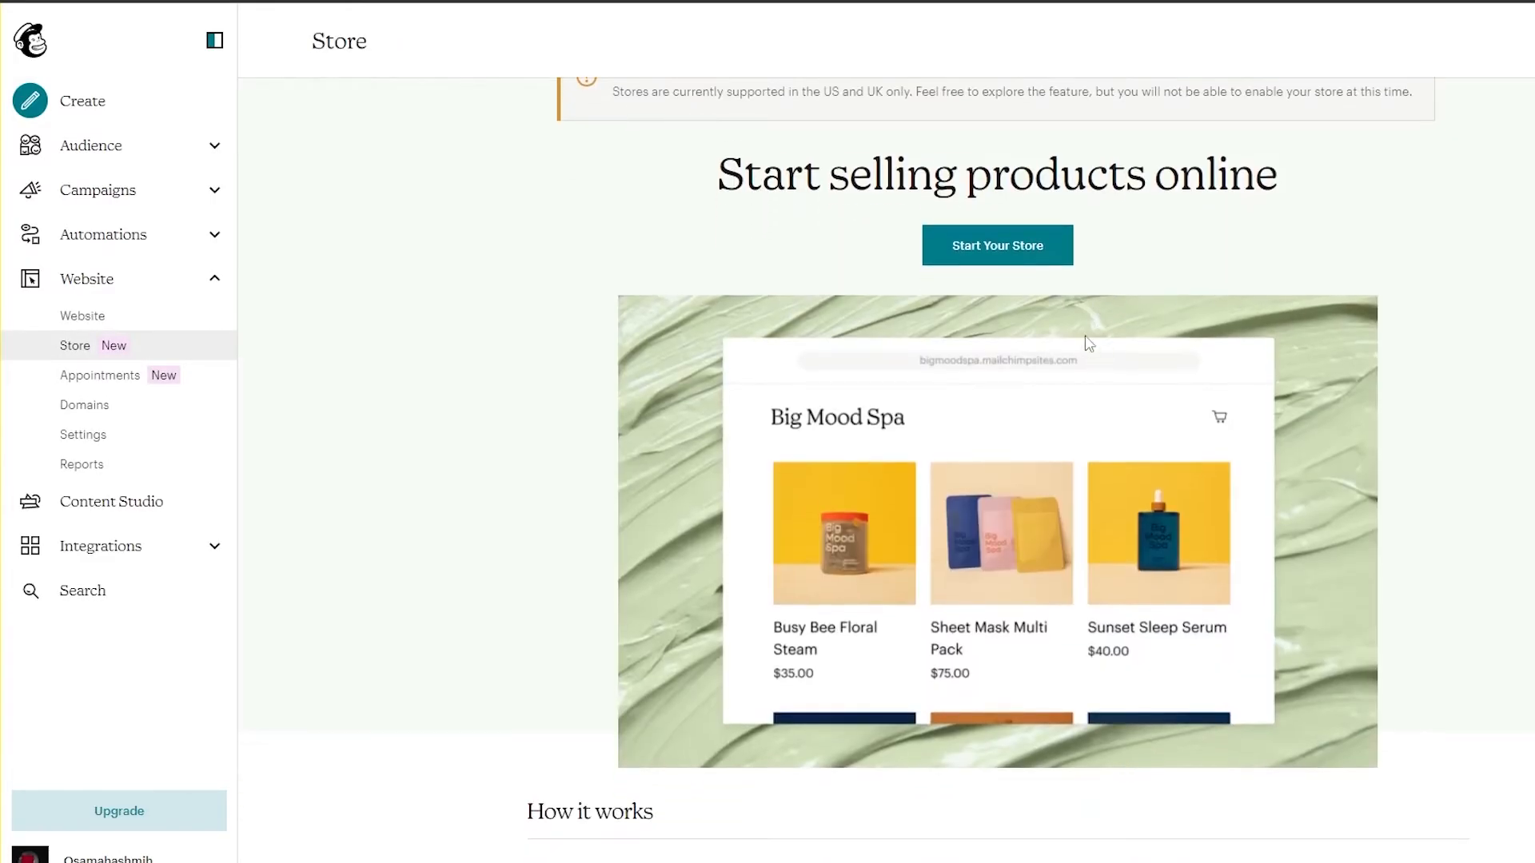
scroll(928, 496, "down", 6)
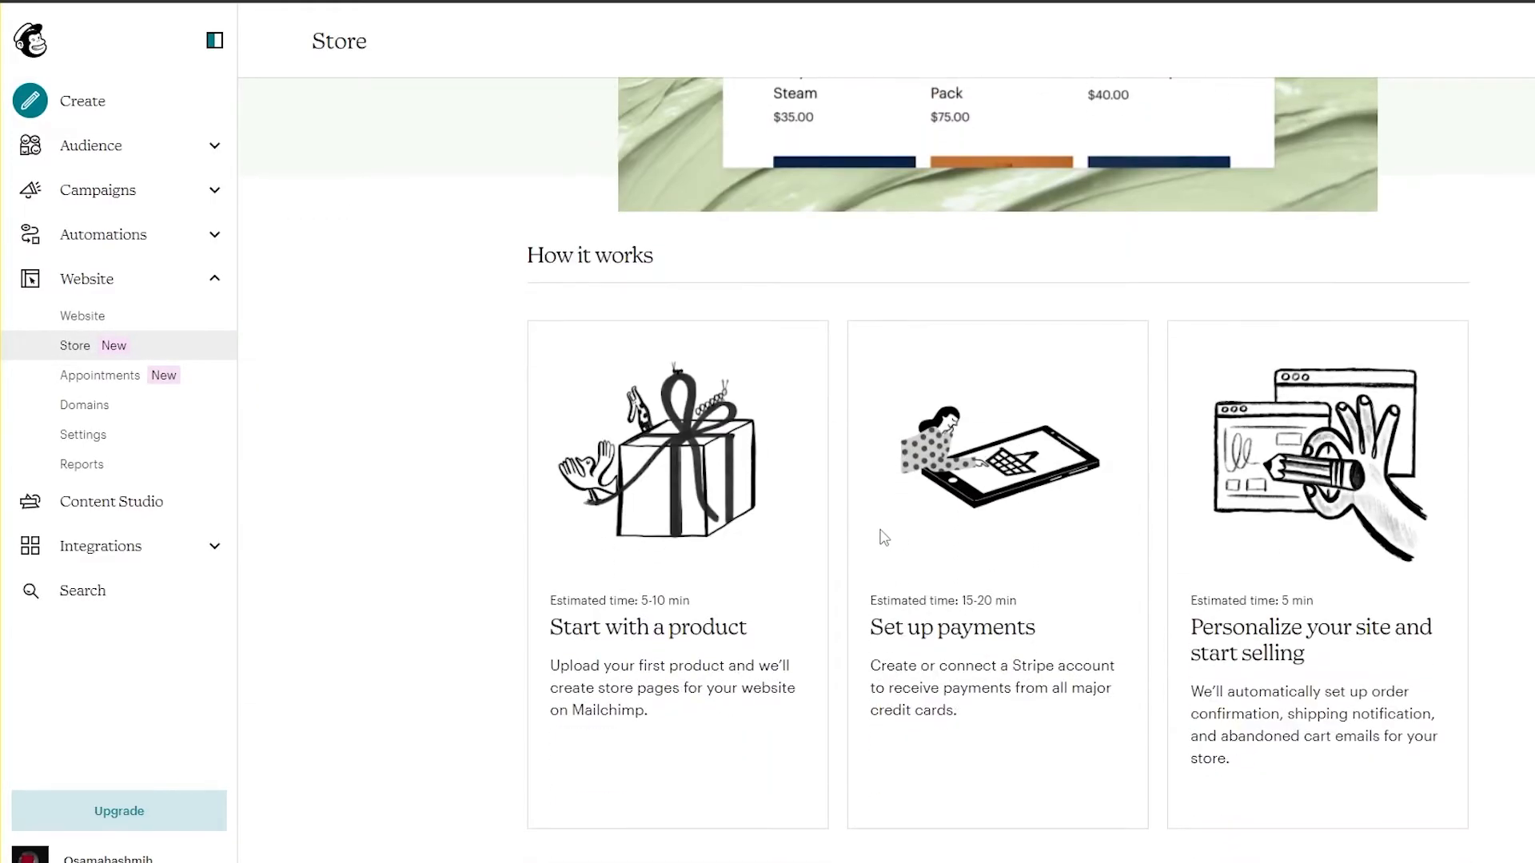
scroll(632, 666, "up", 7)
scroll(823, 654, "down", 6)
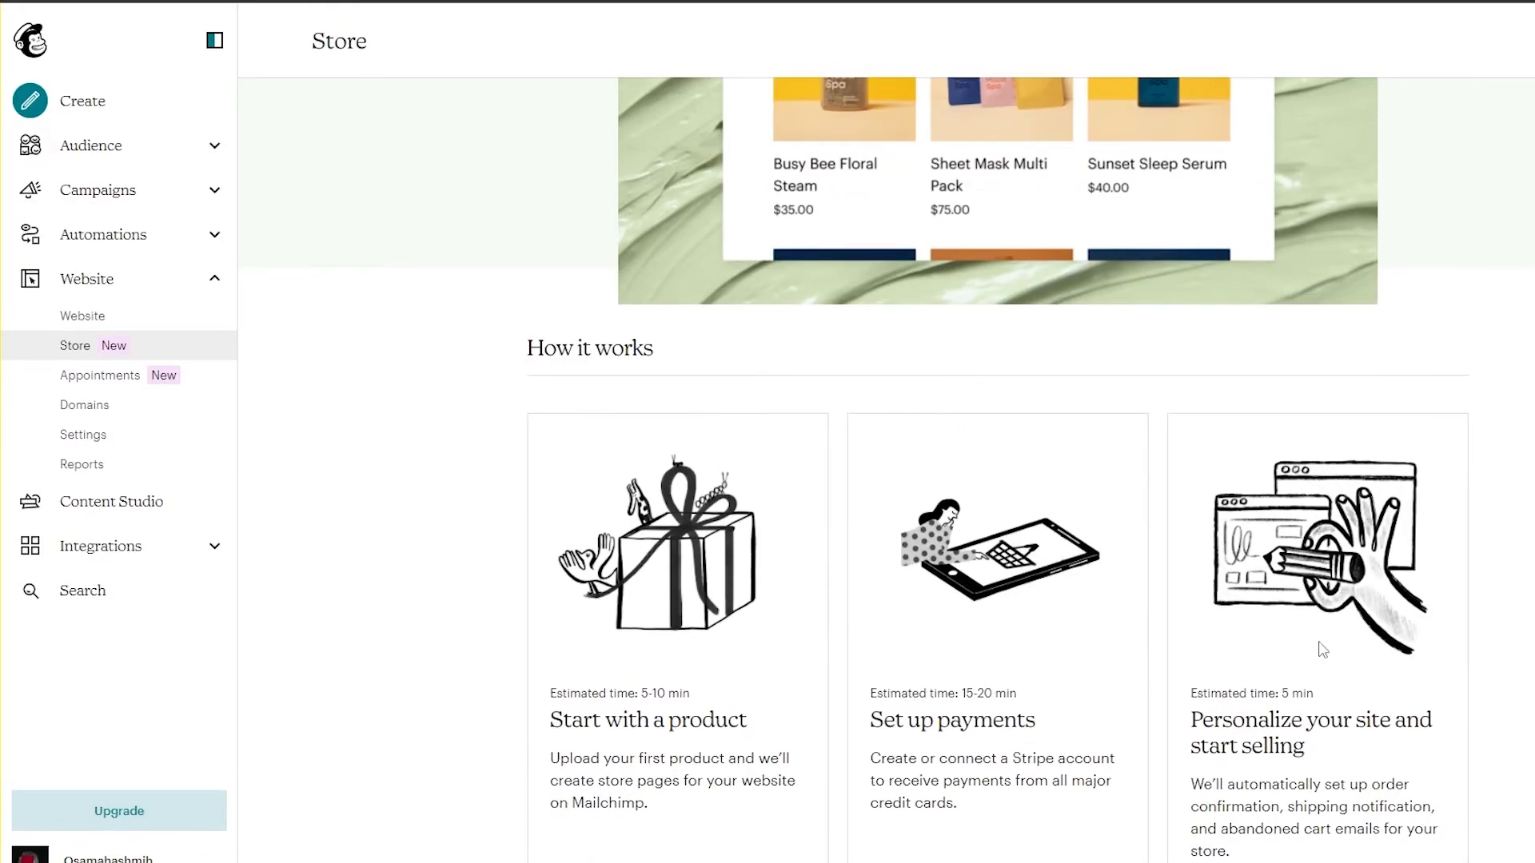
scroll(1321, 649, "up", 8)
scroll(1130, 815, "down", 7)
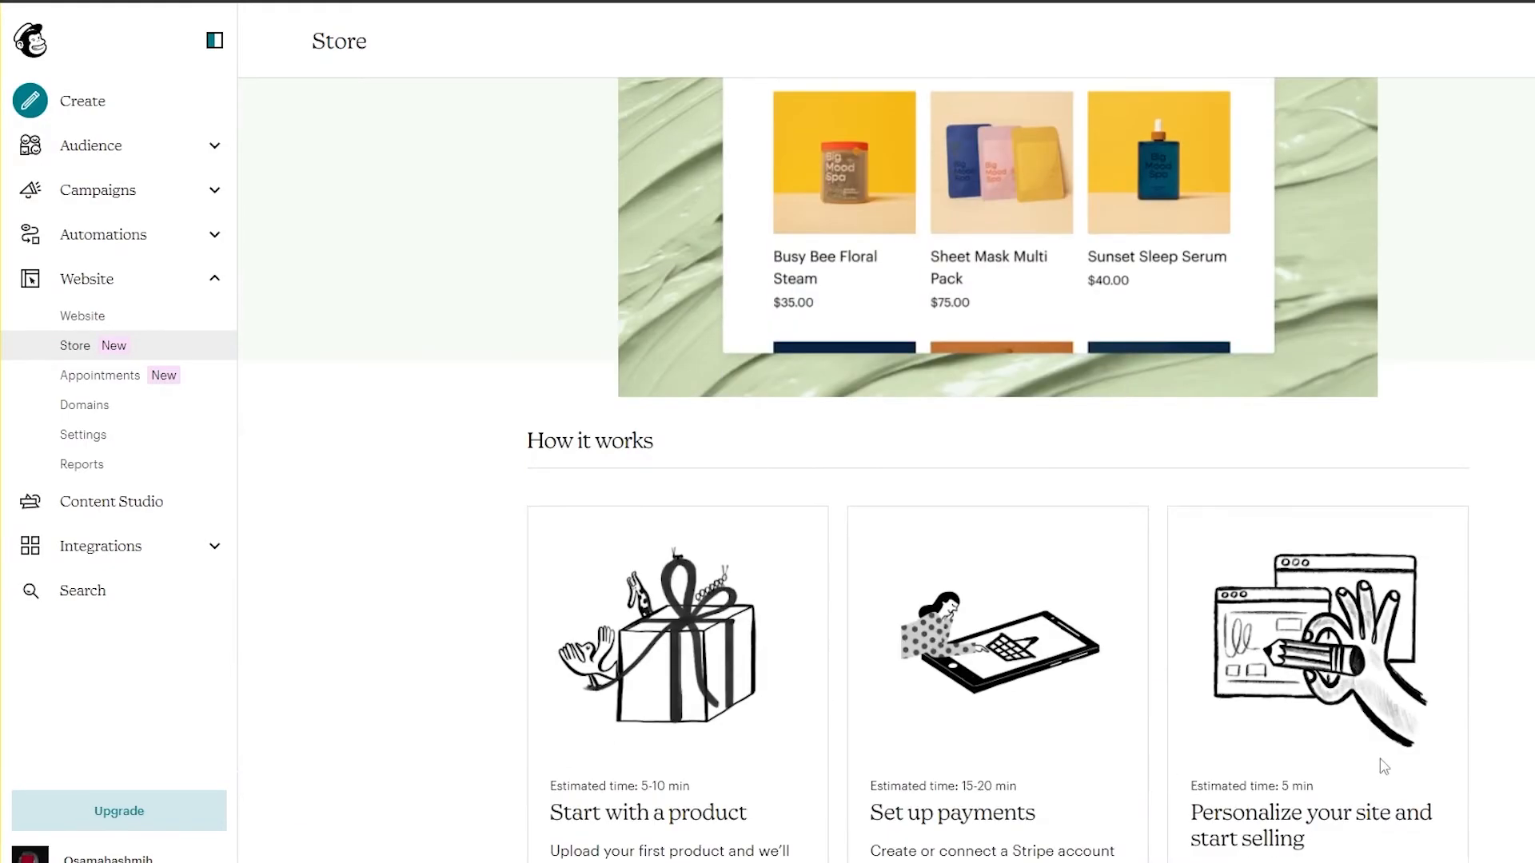
scroll(1387, 764, "down", 1)
scroll(1387, 763, "up", 8)
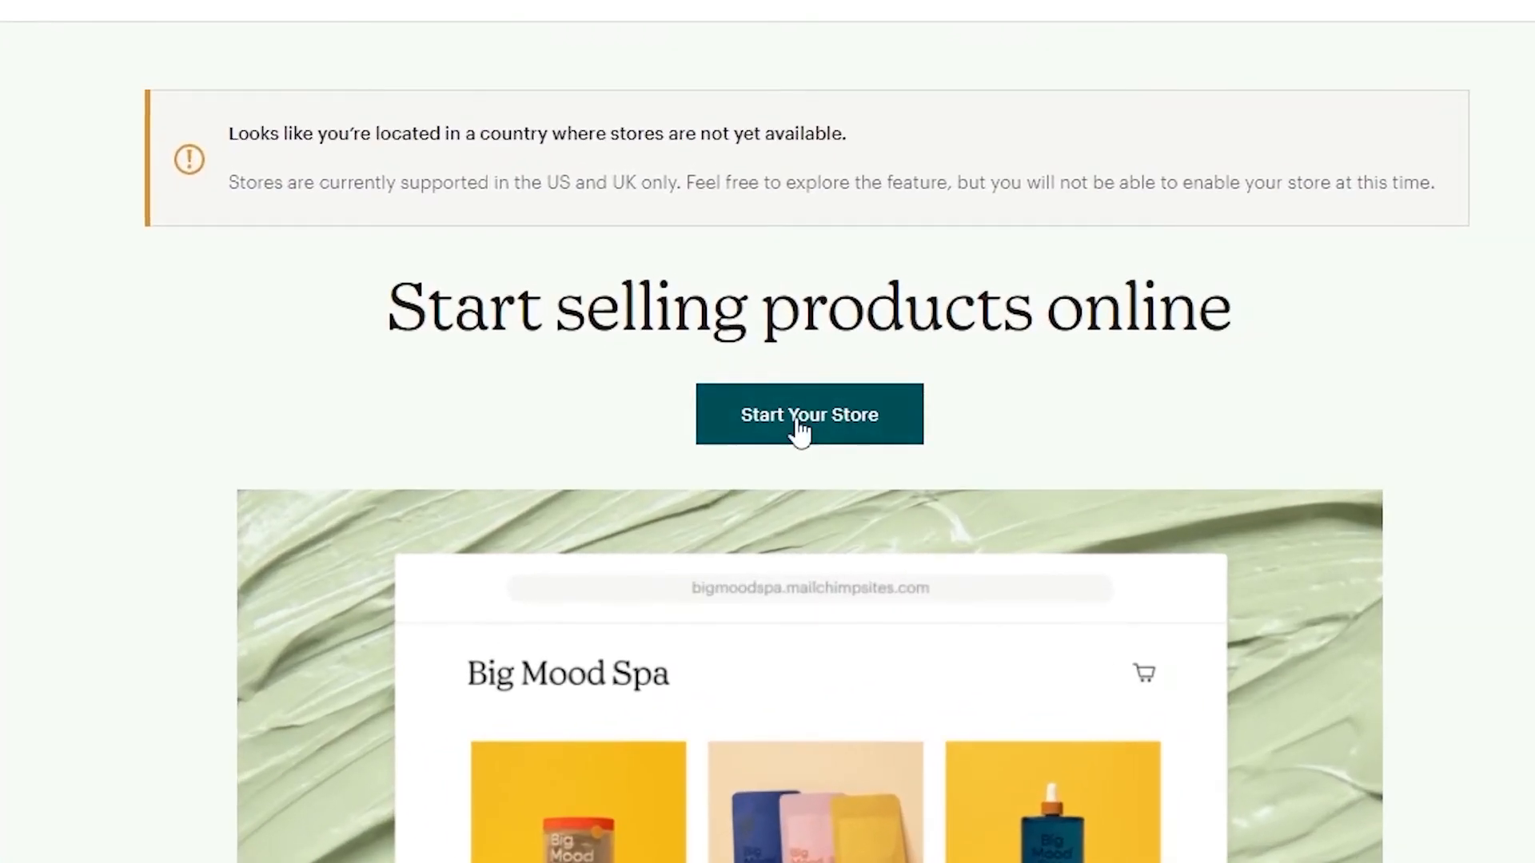
Start the store setup and keep the prefilled business name to reach the first-product form.
left_click(802, 432)
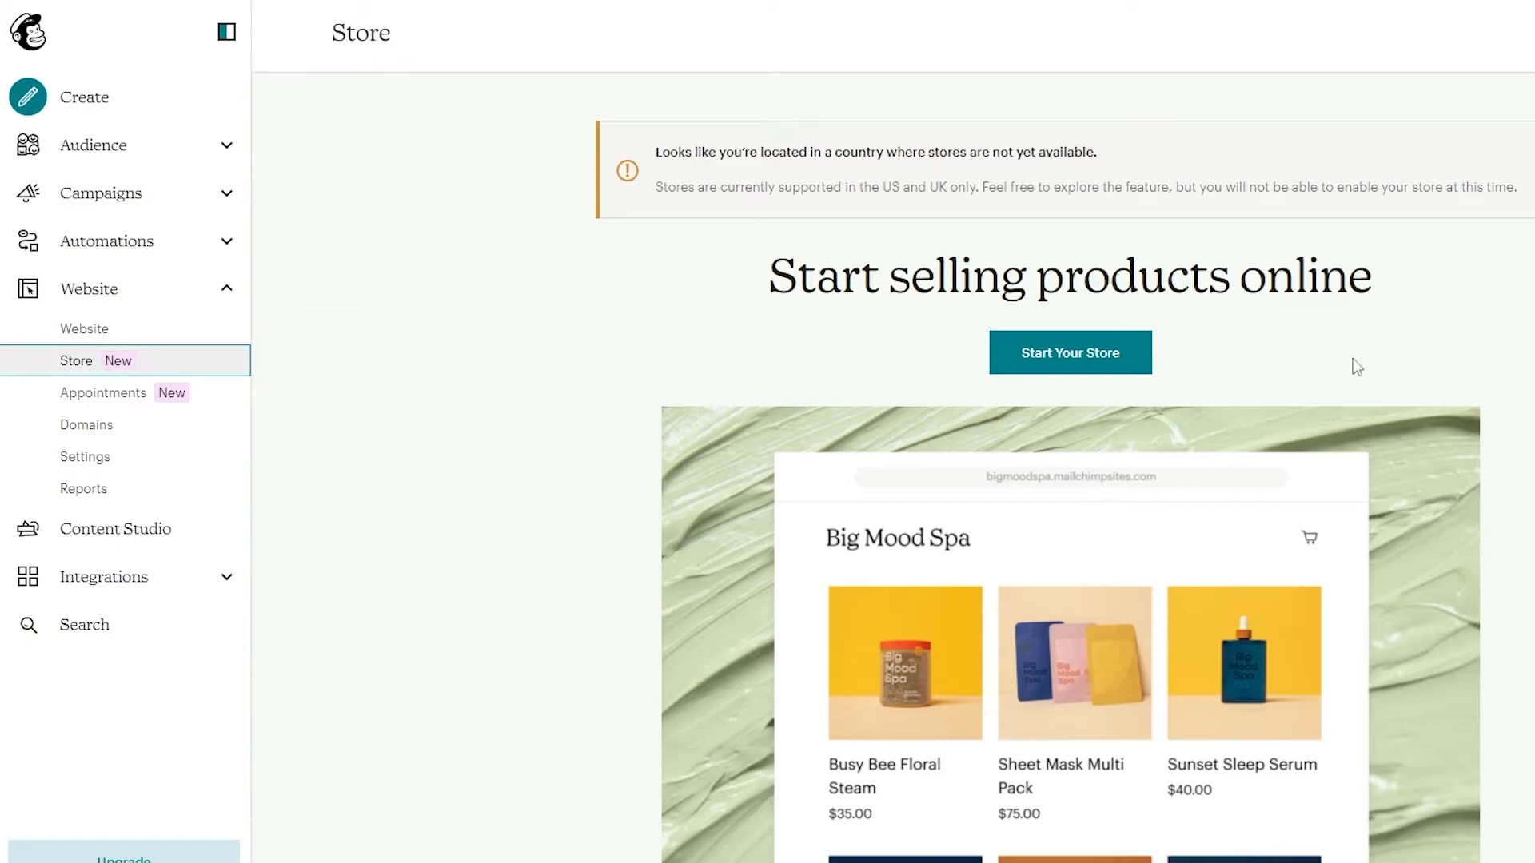
left_click(1111, 358)
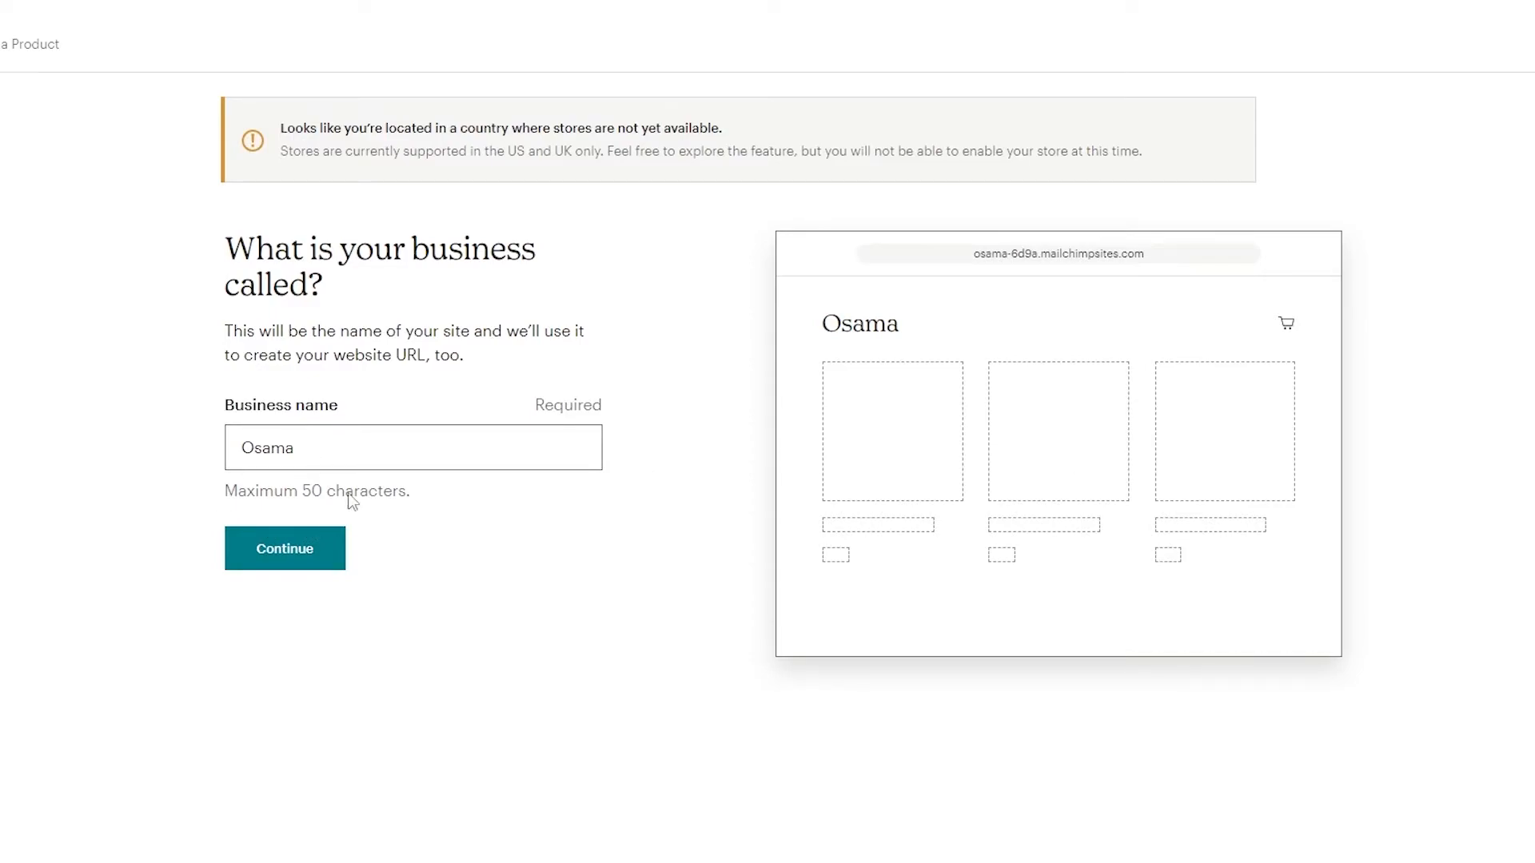
left_click(268, 550)
Look over the first-product form and upload the Untitled-1 image as the product image.
scroll(613, 530, "down", 1)
scroll(624, 528, "down", 1)
scroll(501, 435, "down", 3)
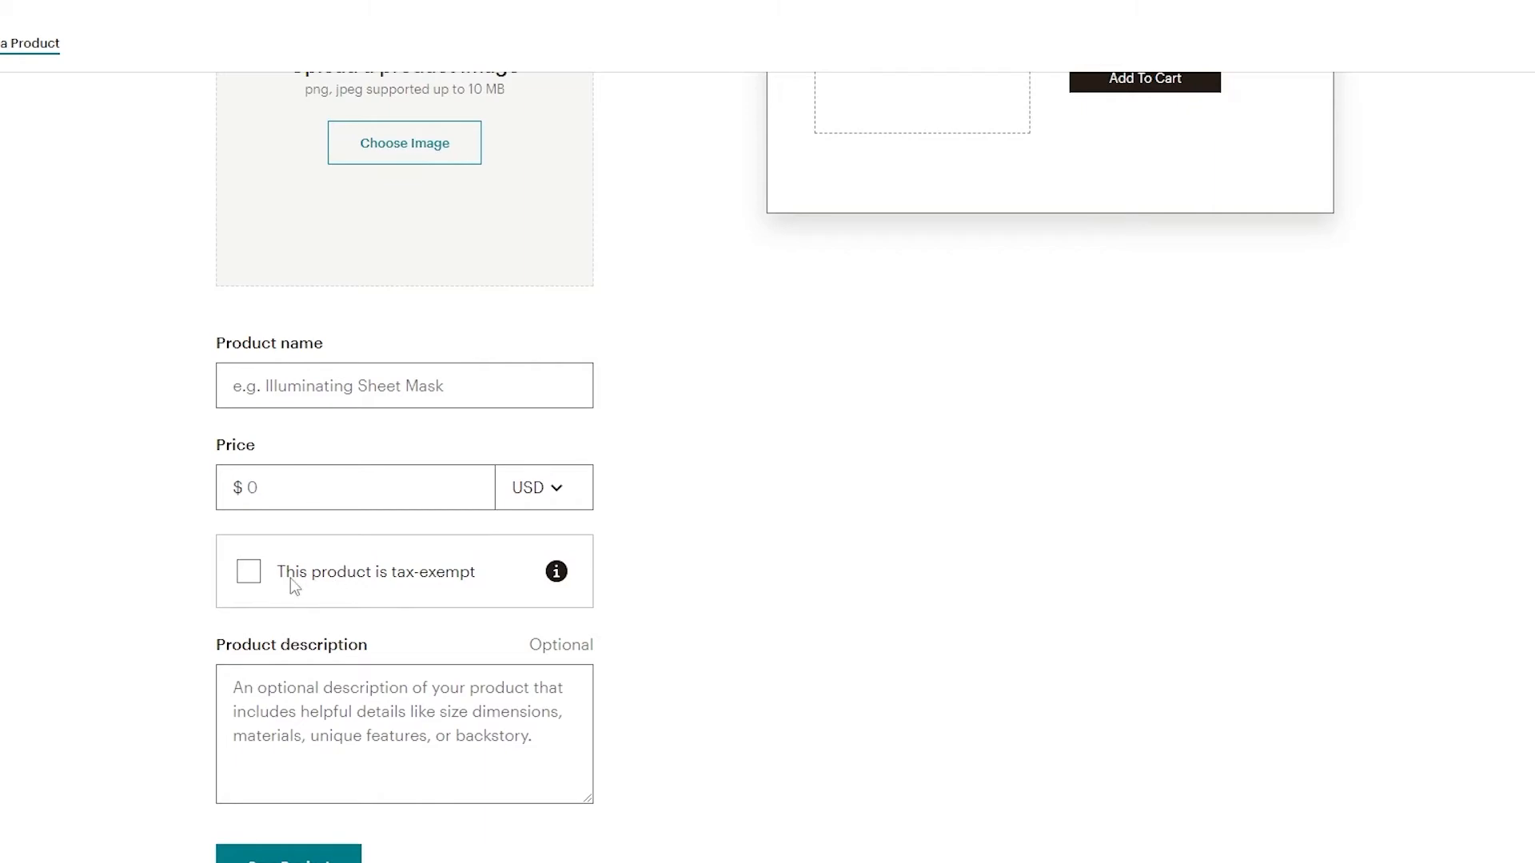
scroll(1129, 706, "up", 4)
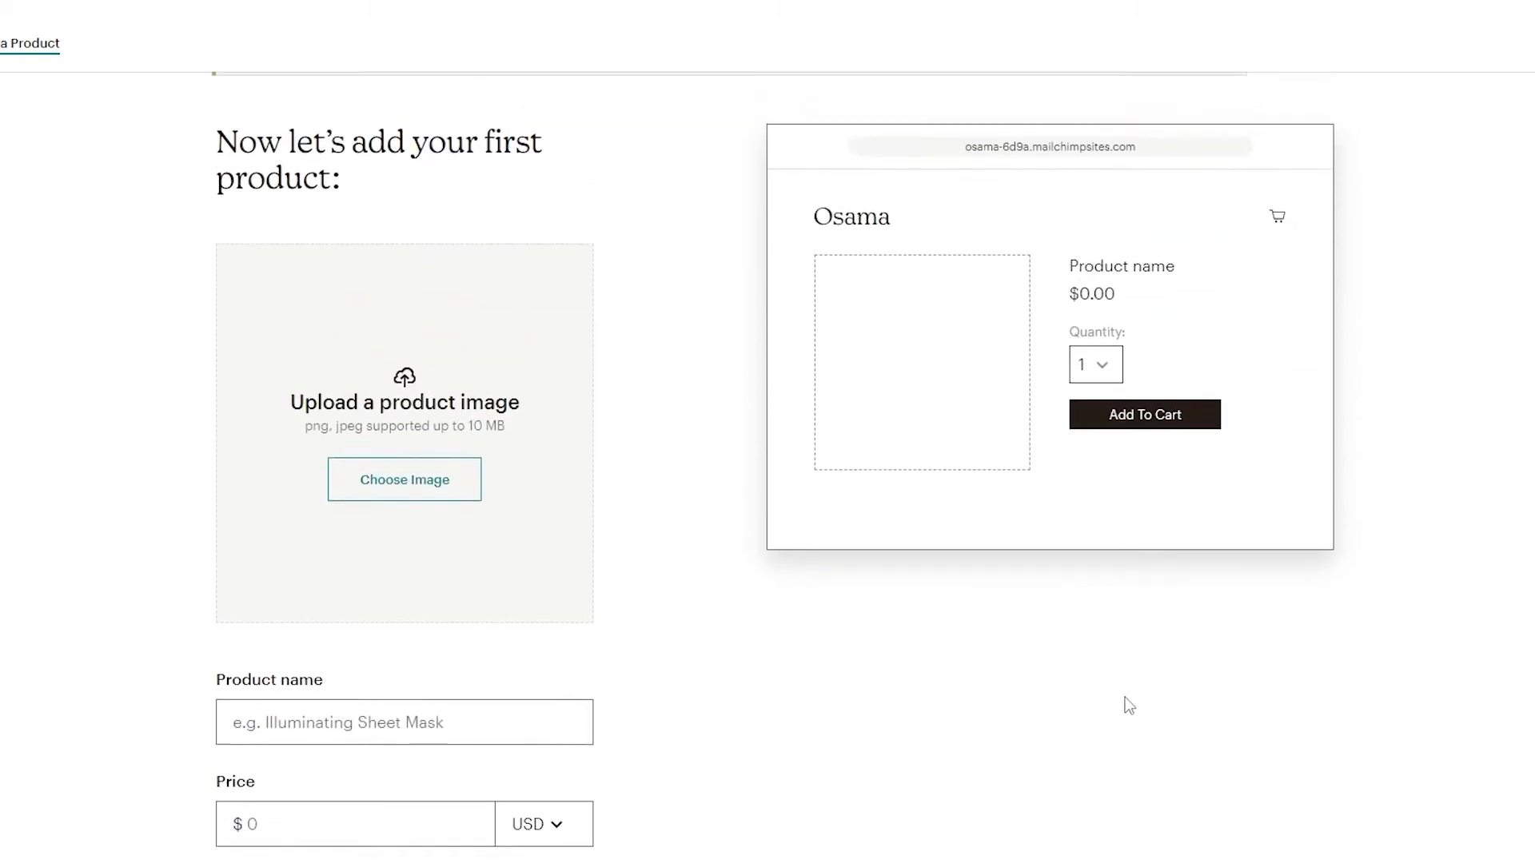
left_click(472, 586)
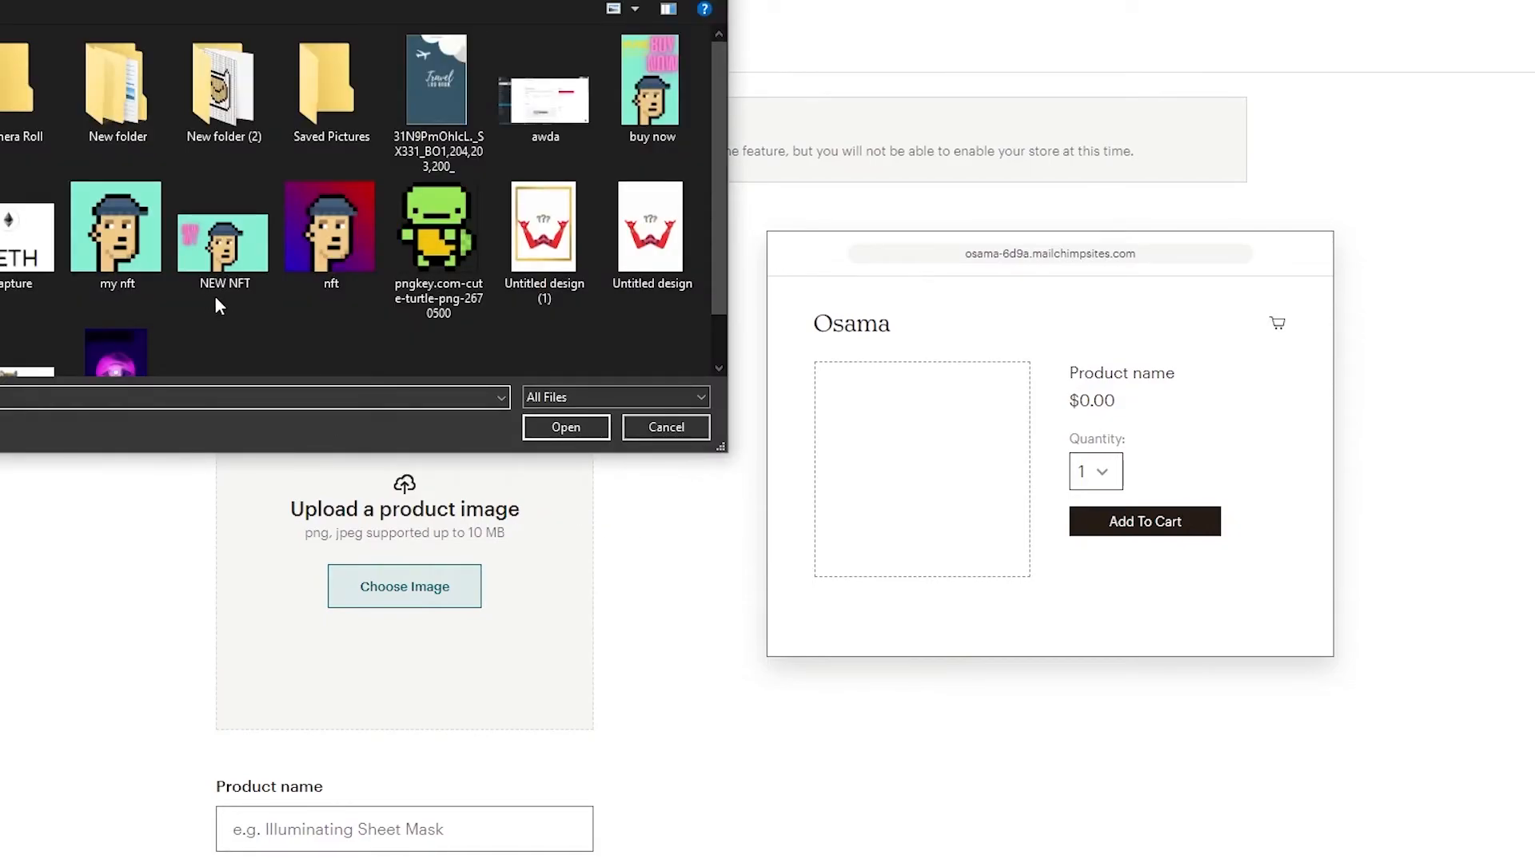
scroll(209, 305, "down", 1)
left_click(111, 320)
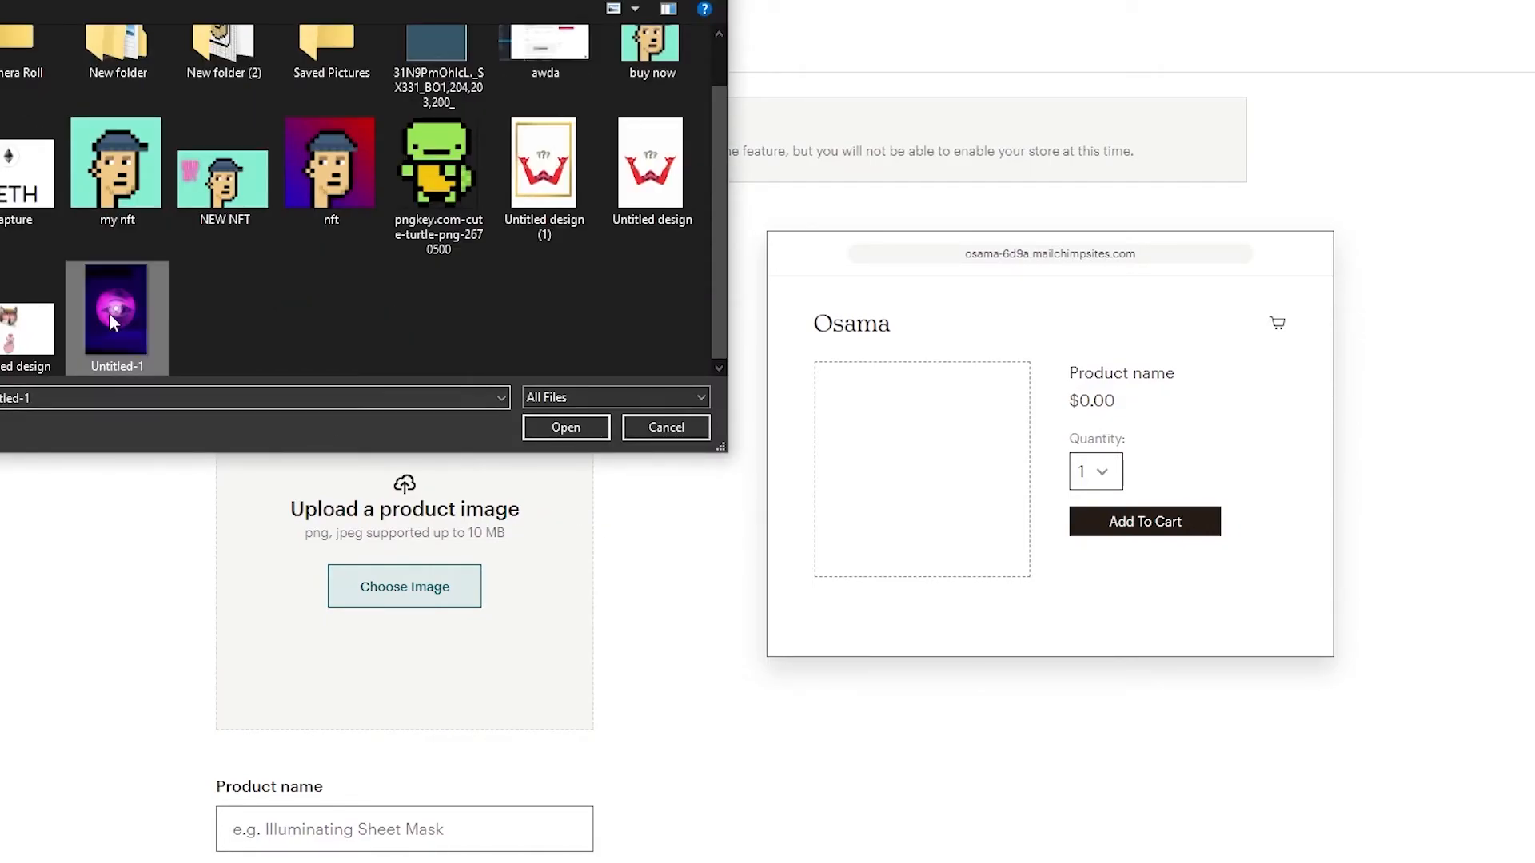
left_click(560, 426)
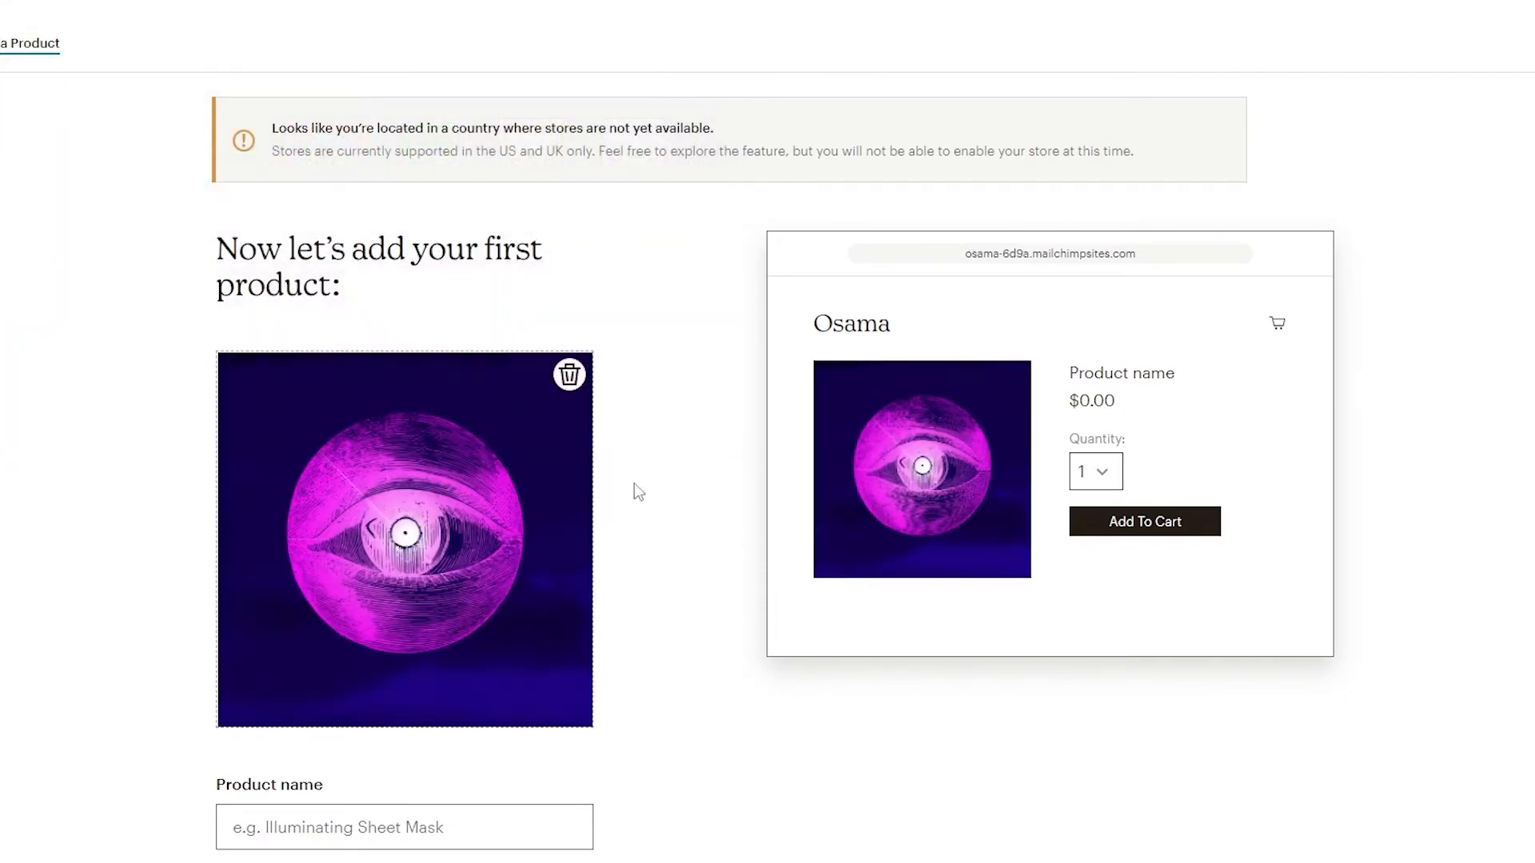
Set the first product's price to 10 USD.
scroll(168, 722, "down", 3)
left_click(257, 732)
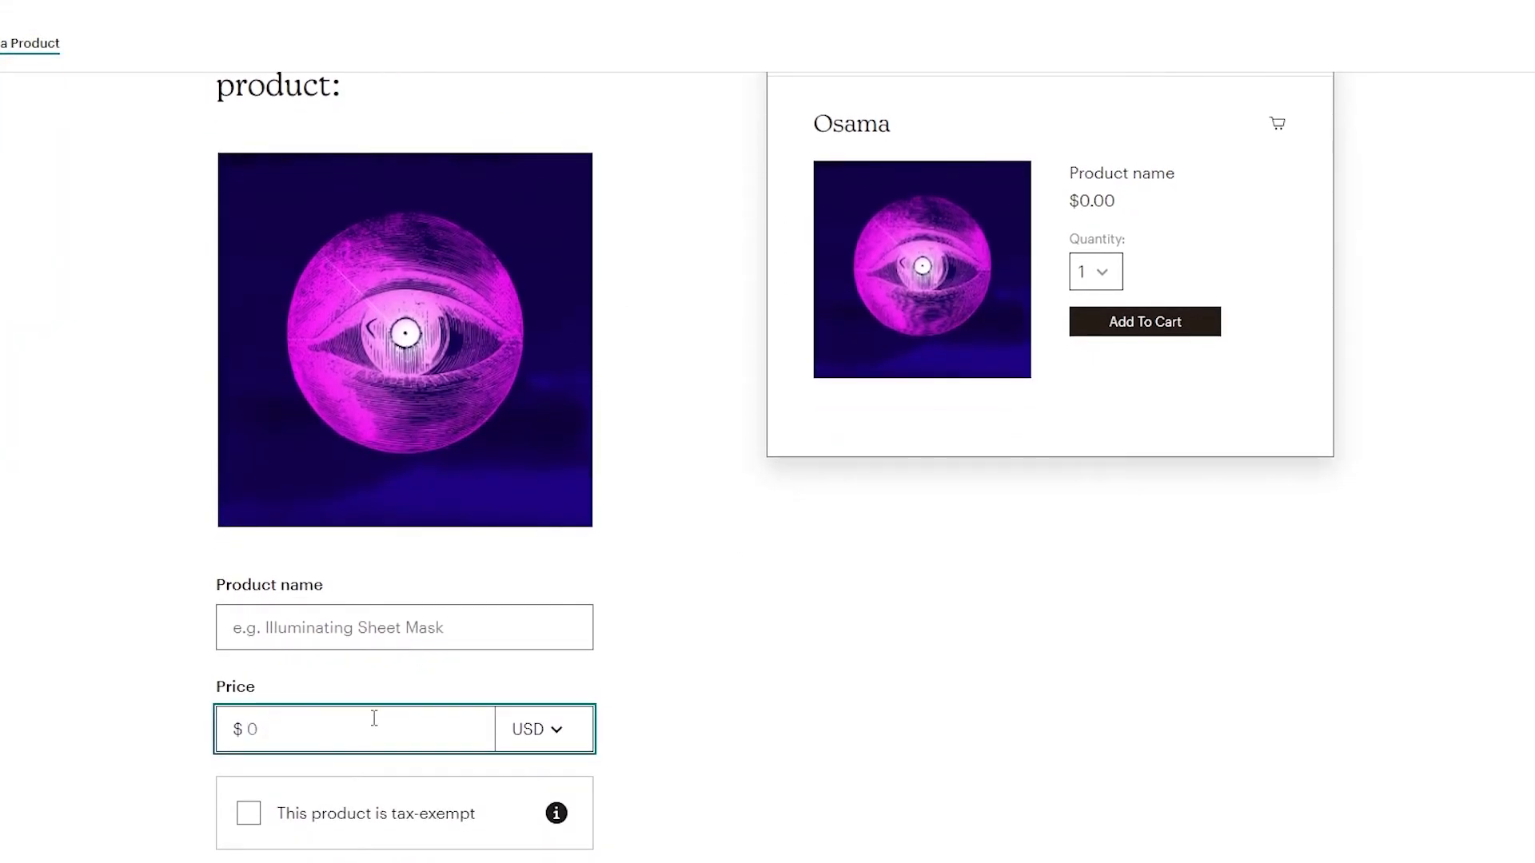
type("10")
left_click(838, 682)
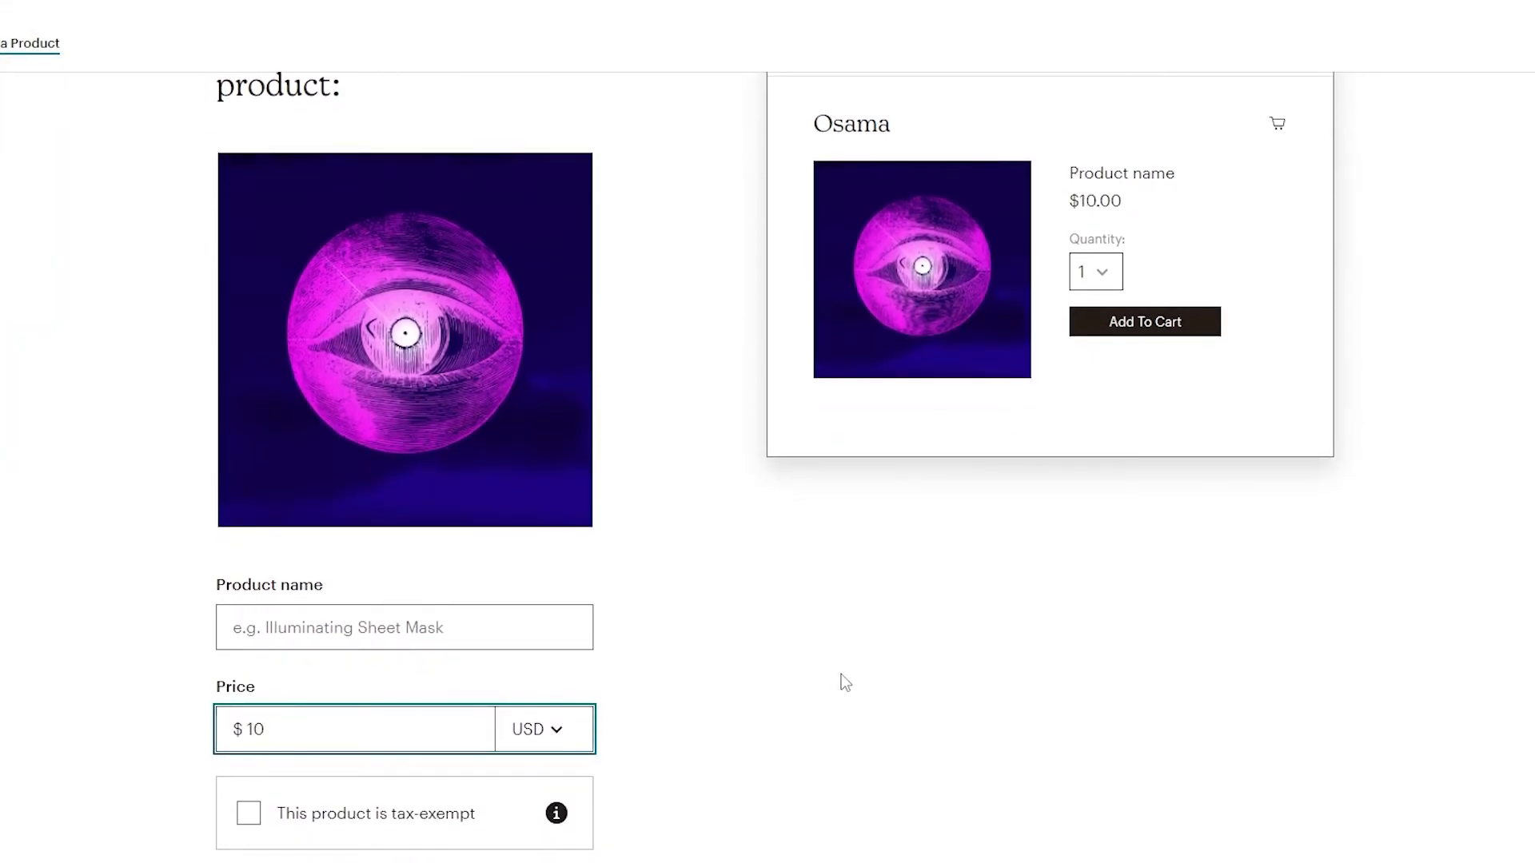
scroll(816, 679, "down", 2)
left_click(250, 561)
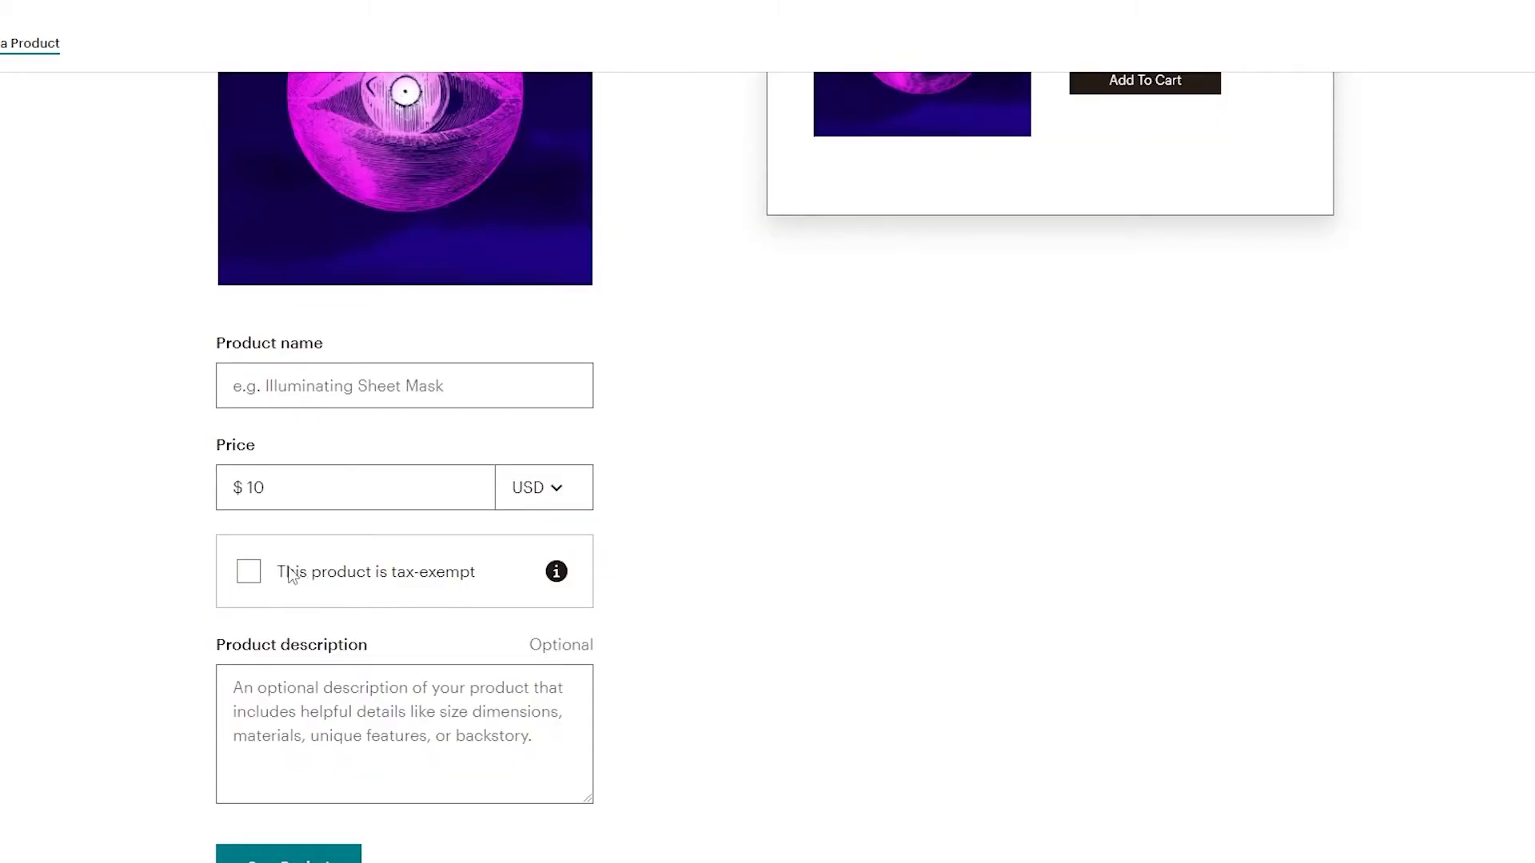
Enter Dark Eye as the product name and check it in the store preview.
scroll(264, 631, "up", 1)
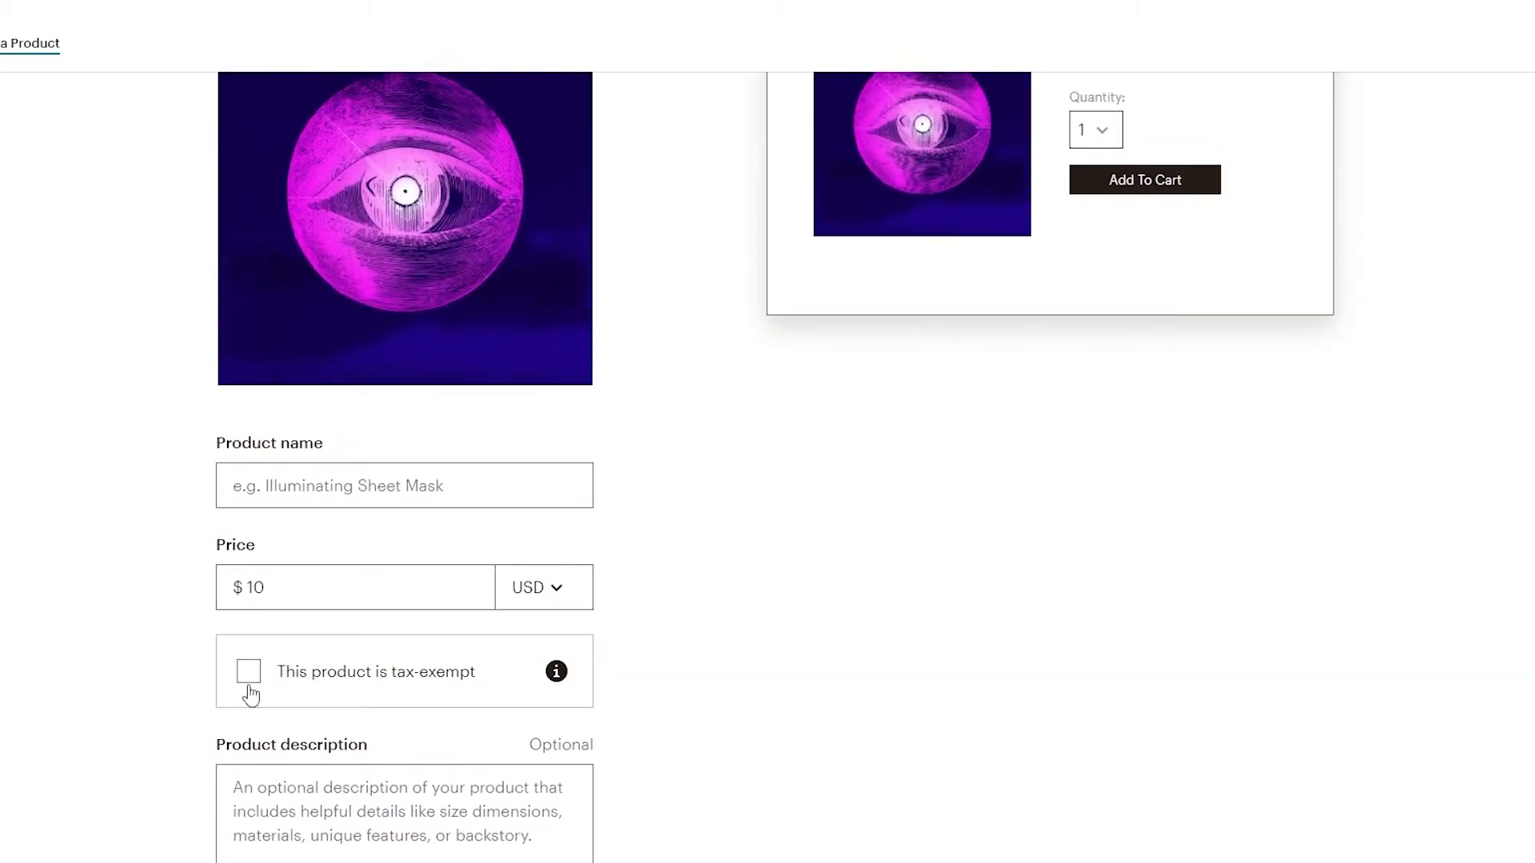
left_click(331, 501)
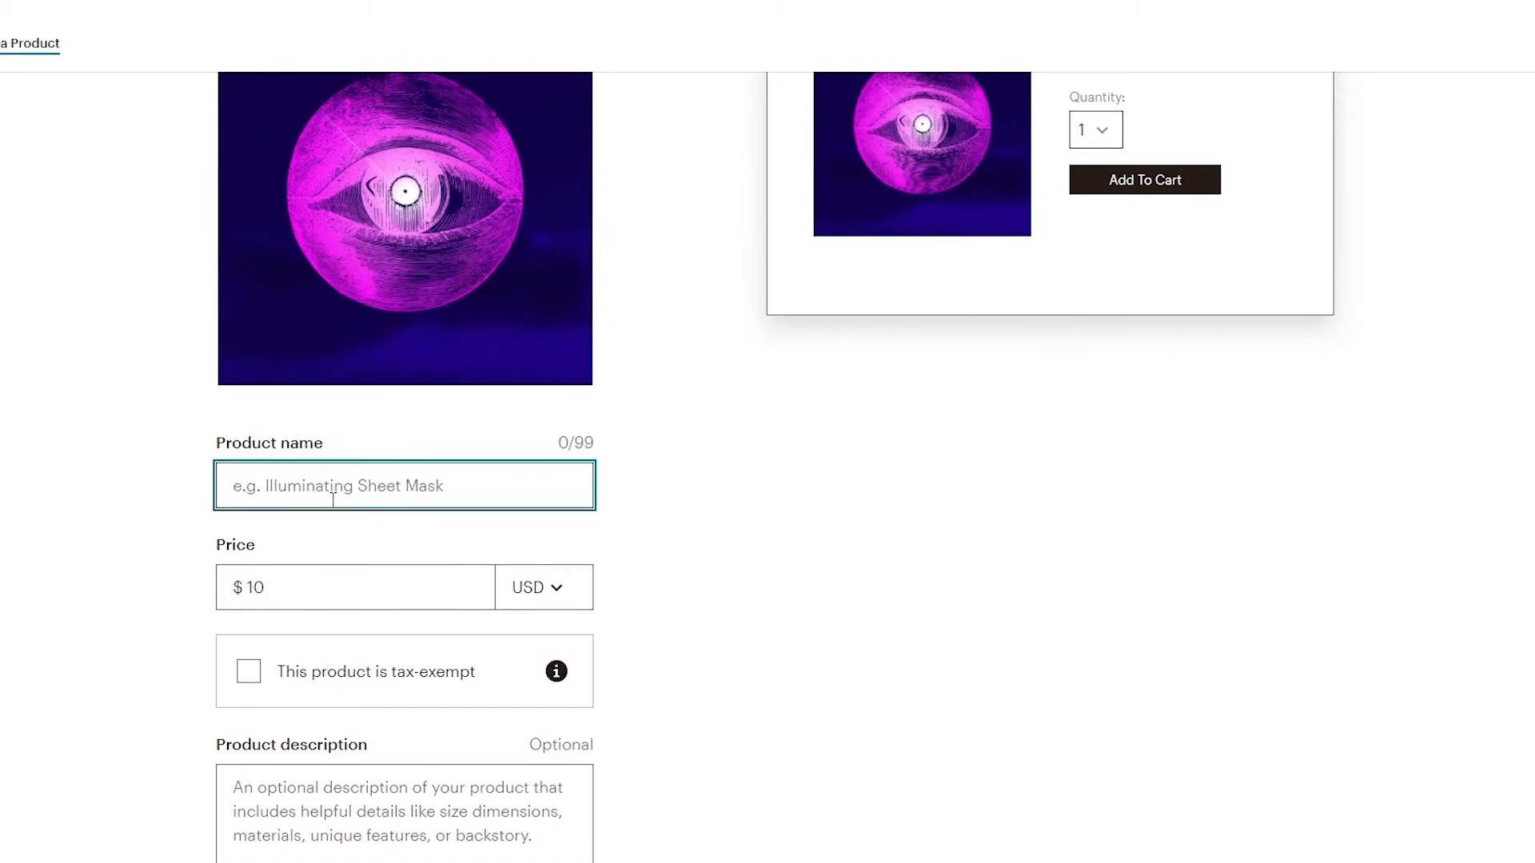
type("Dark E")
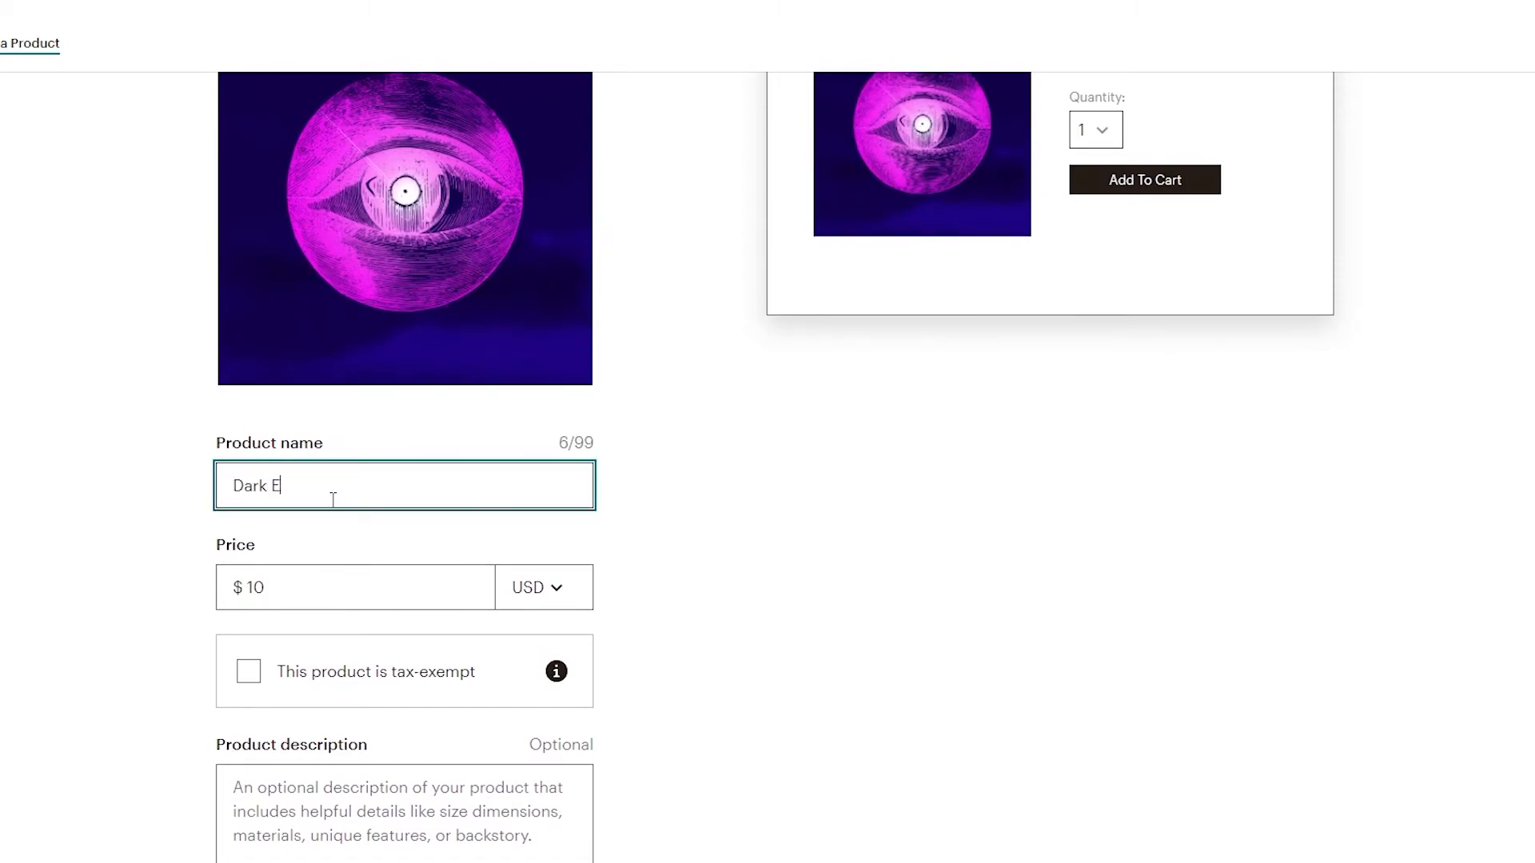
left_click(730, 546)
scroll(652, 582, "up", 3)
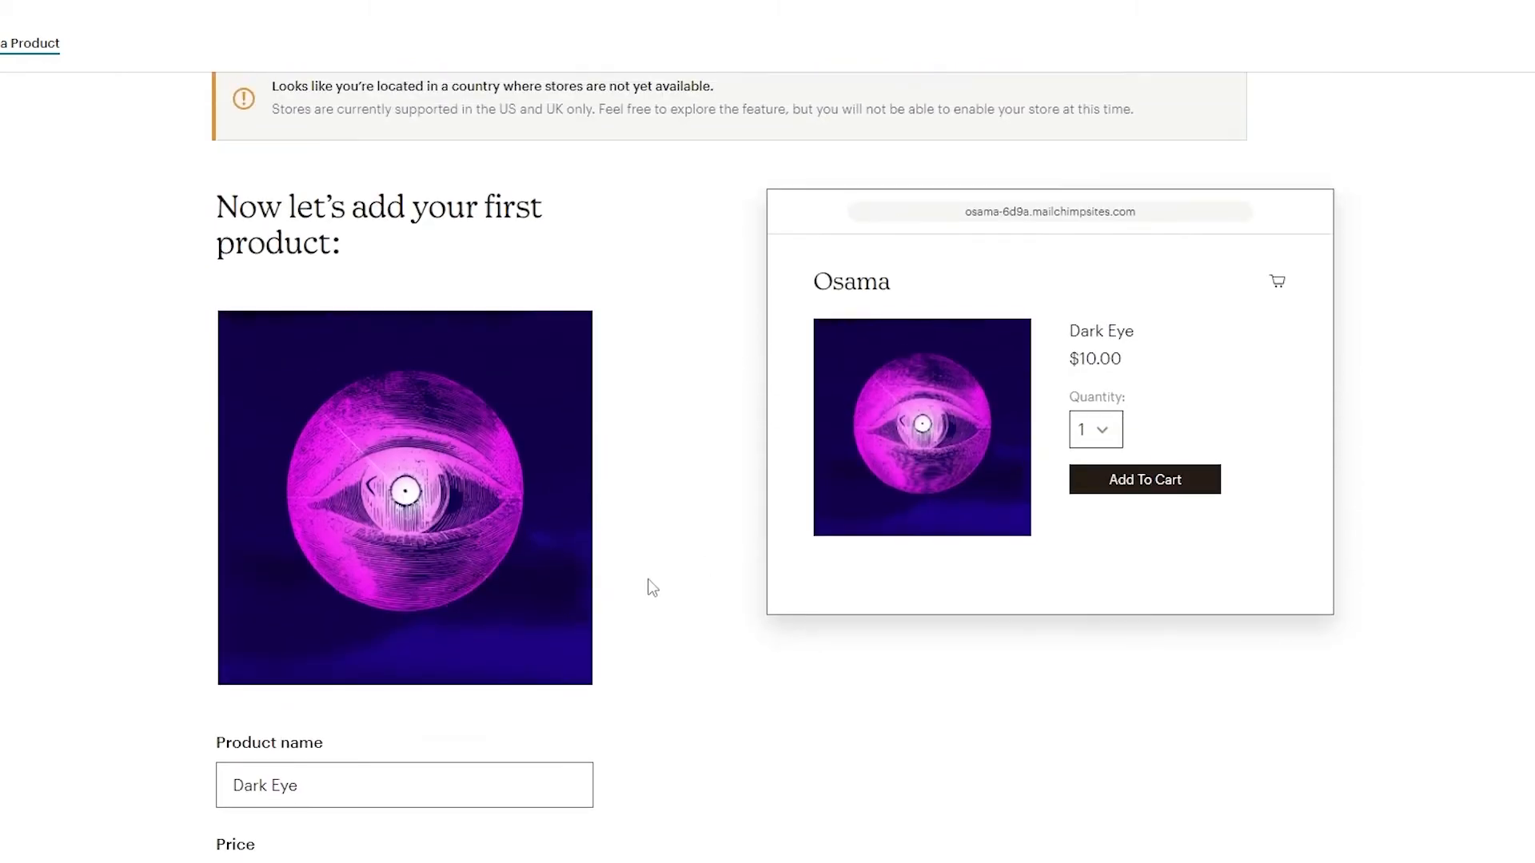
Save the Dark Eye product to the store without a description.
scroll(644, 590, "down", 4)
left_click(288, 855)
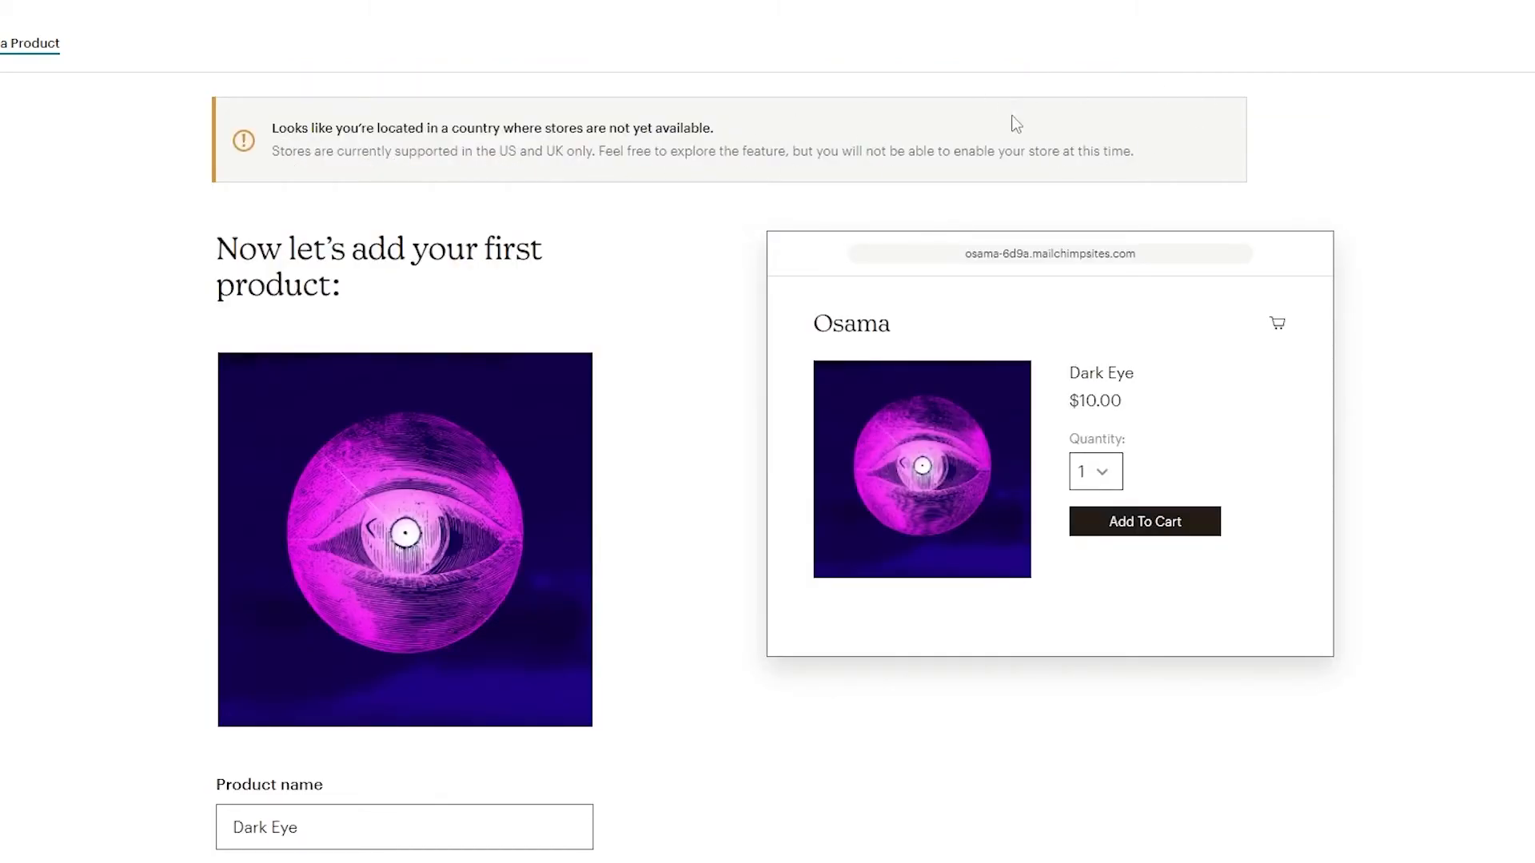
scroll(726, 232, "down", 5)
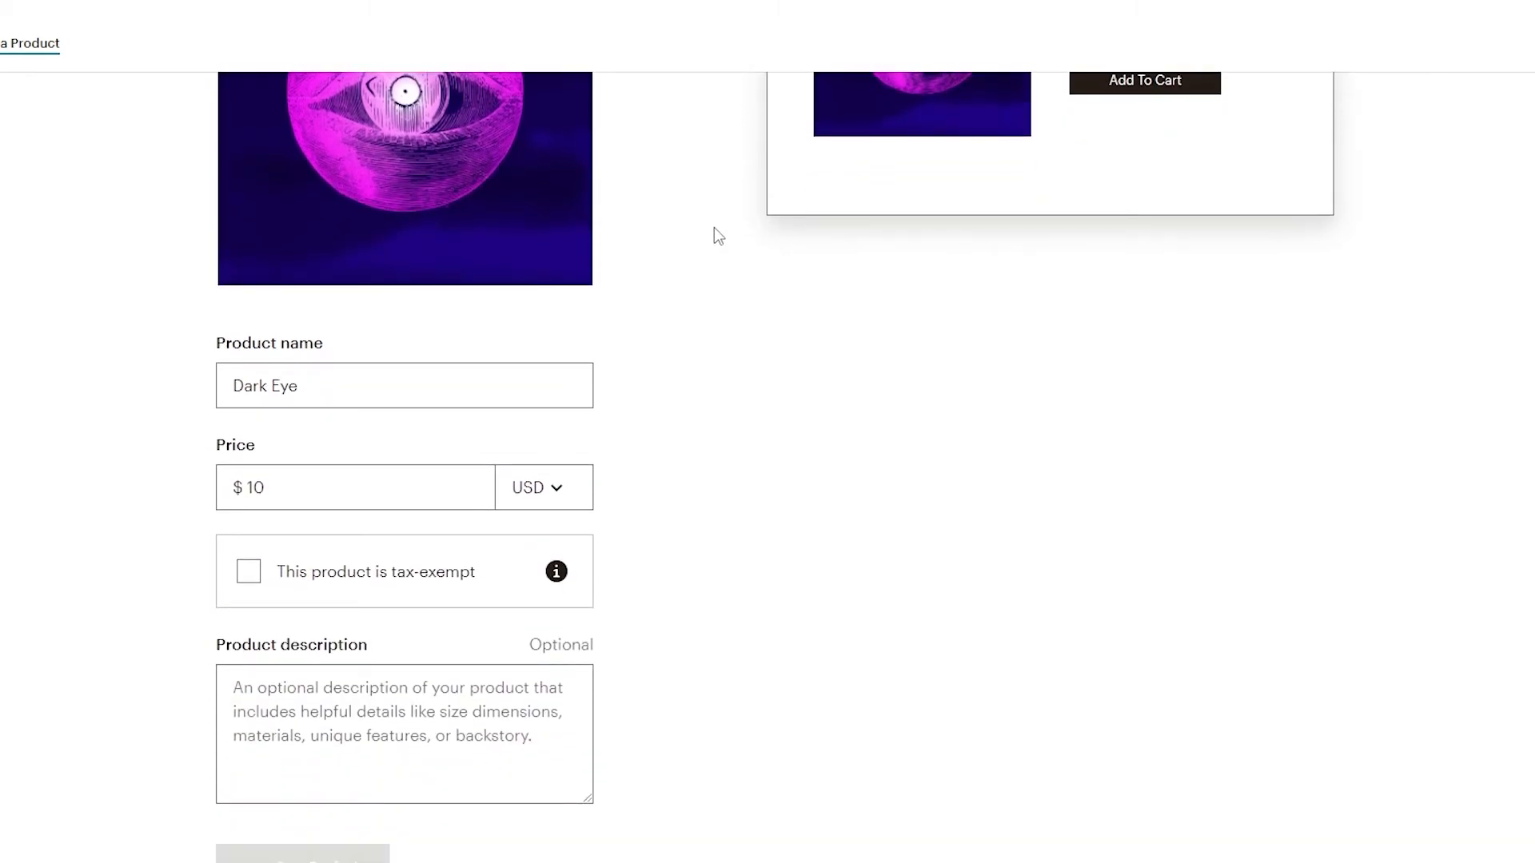
scroll(722, 356, "up", 4)
scroll(774, 318, "down", 4)
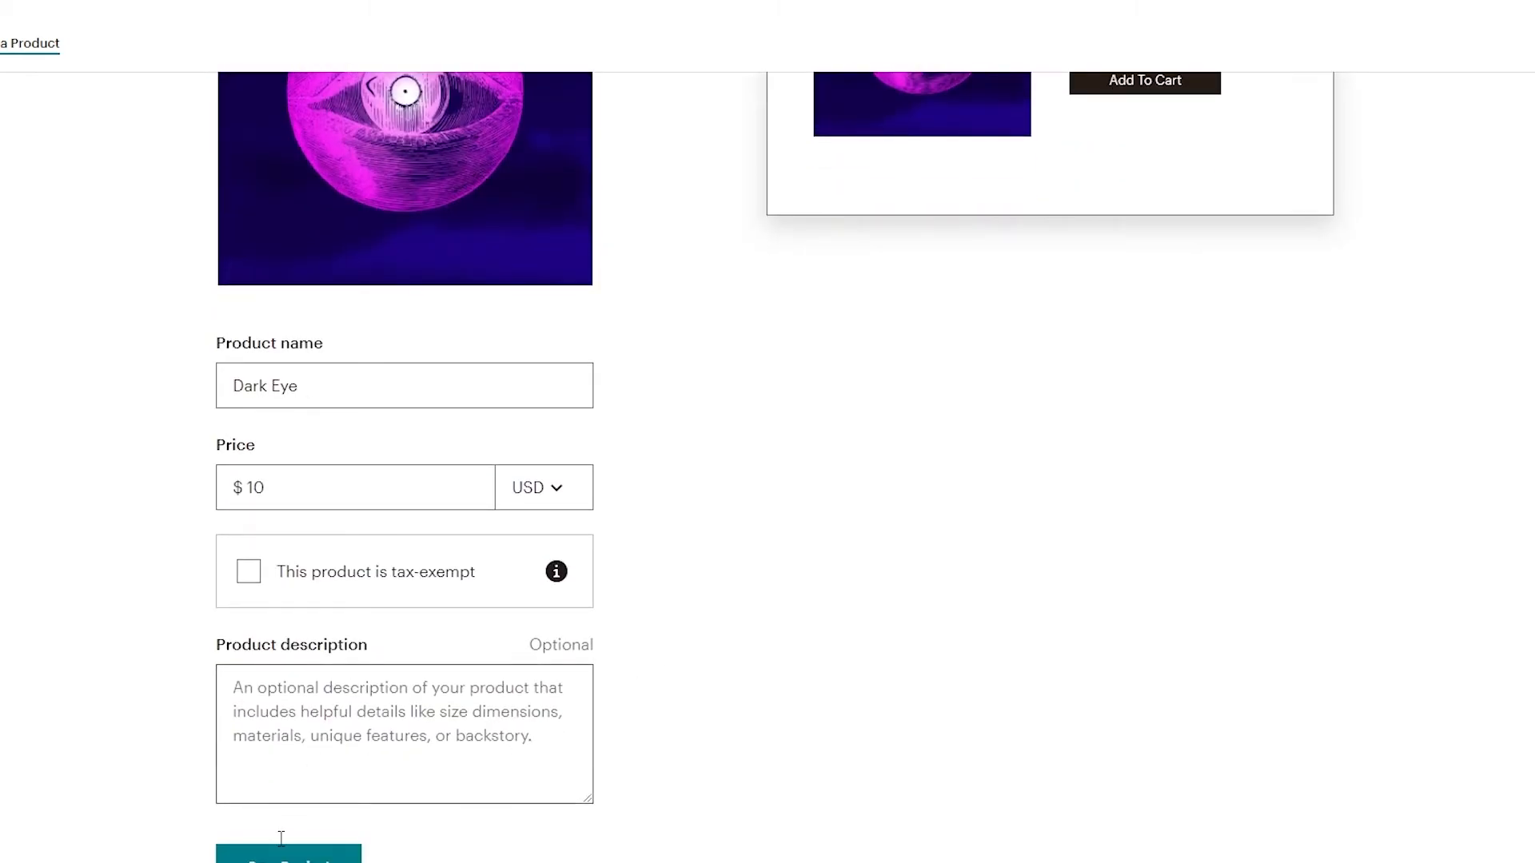
left_click(286, 850)
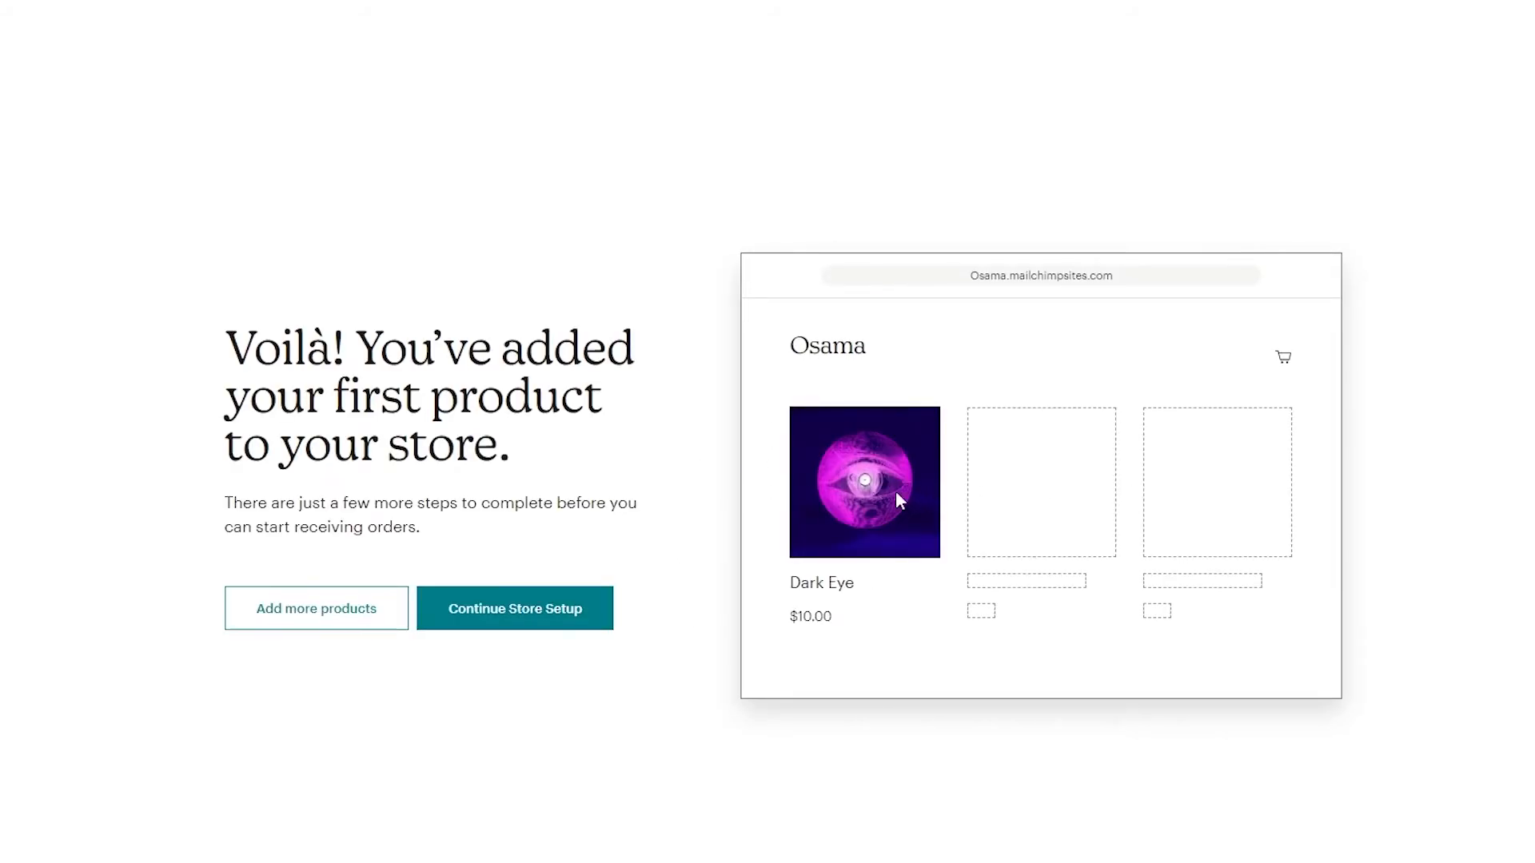
Continue the store setup and review its checklist covering business address, shipping options and Stripe payments, plus the Products section.
left_click(576, 616)
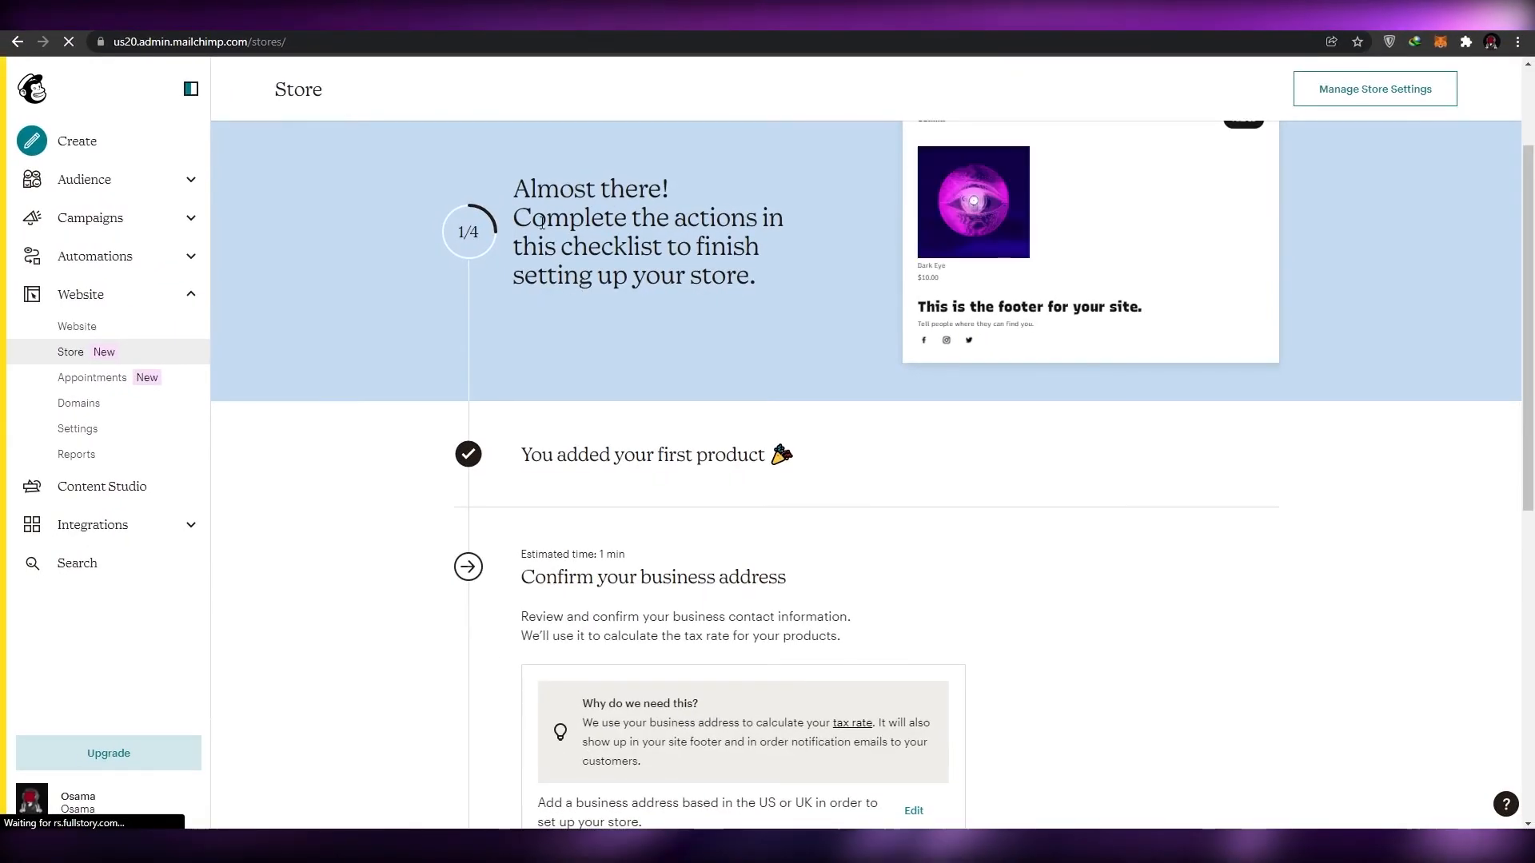
scroll(541, 222, "down", 3)
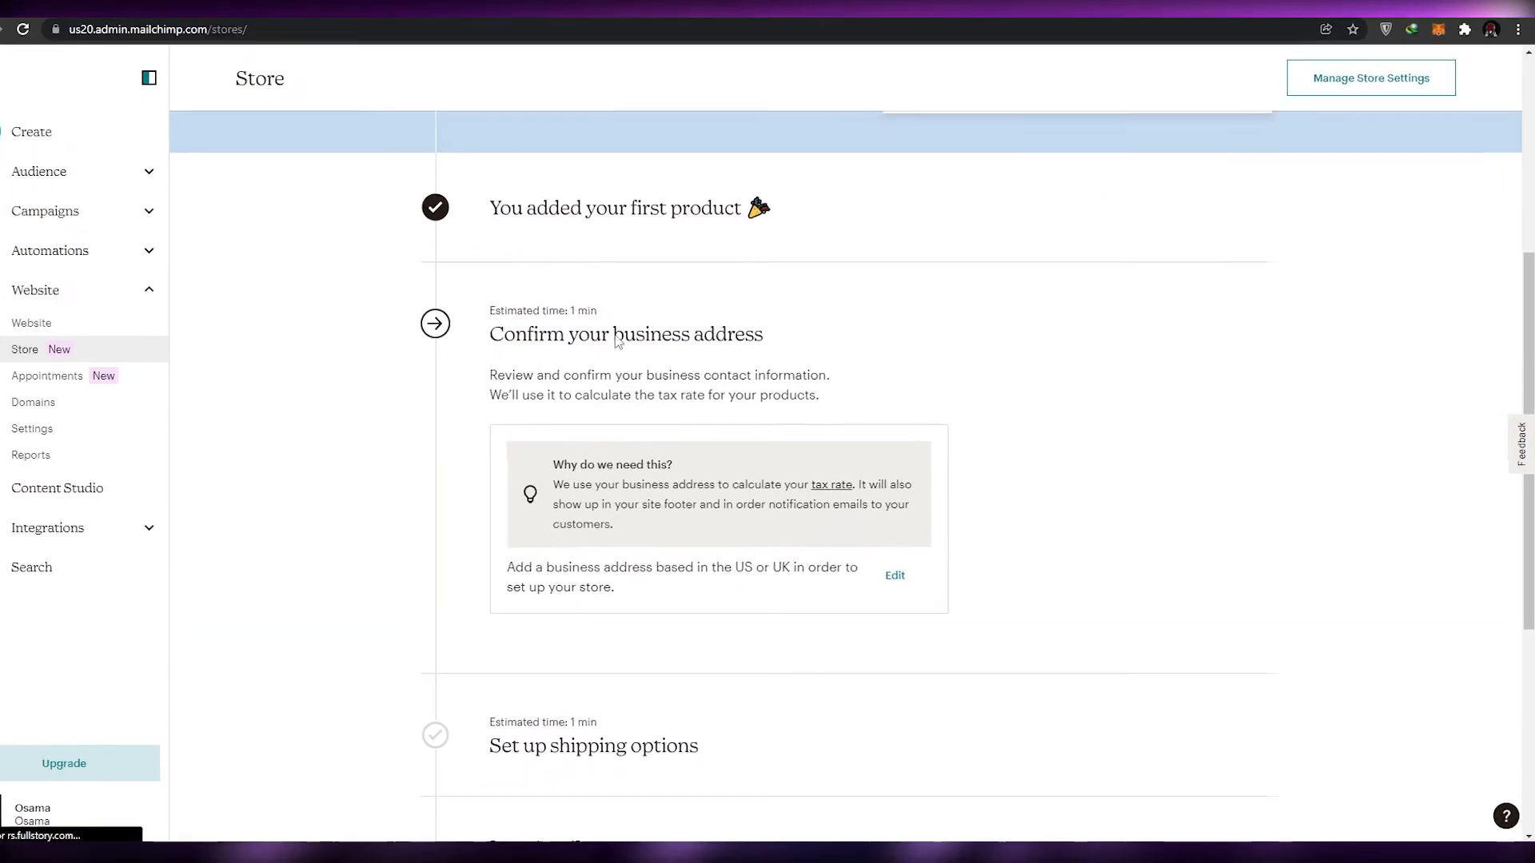
scroll(618, 342, "down", 3)
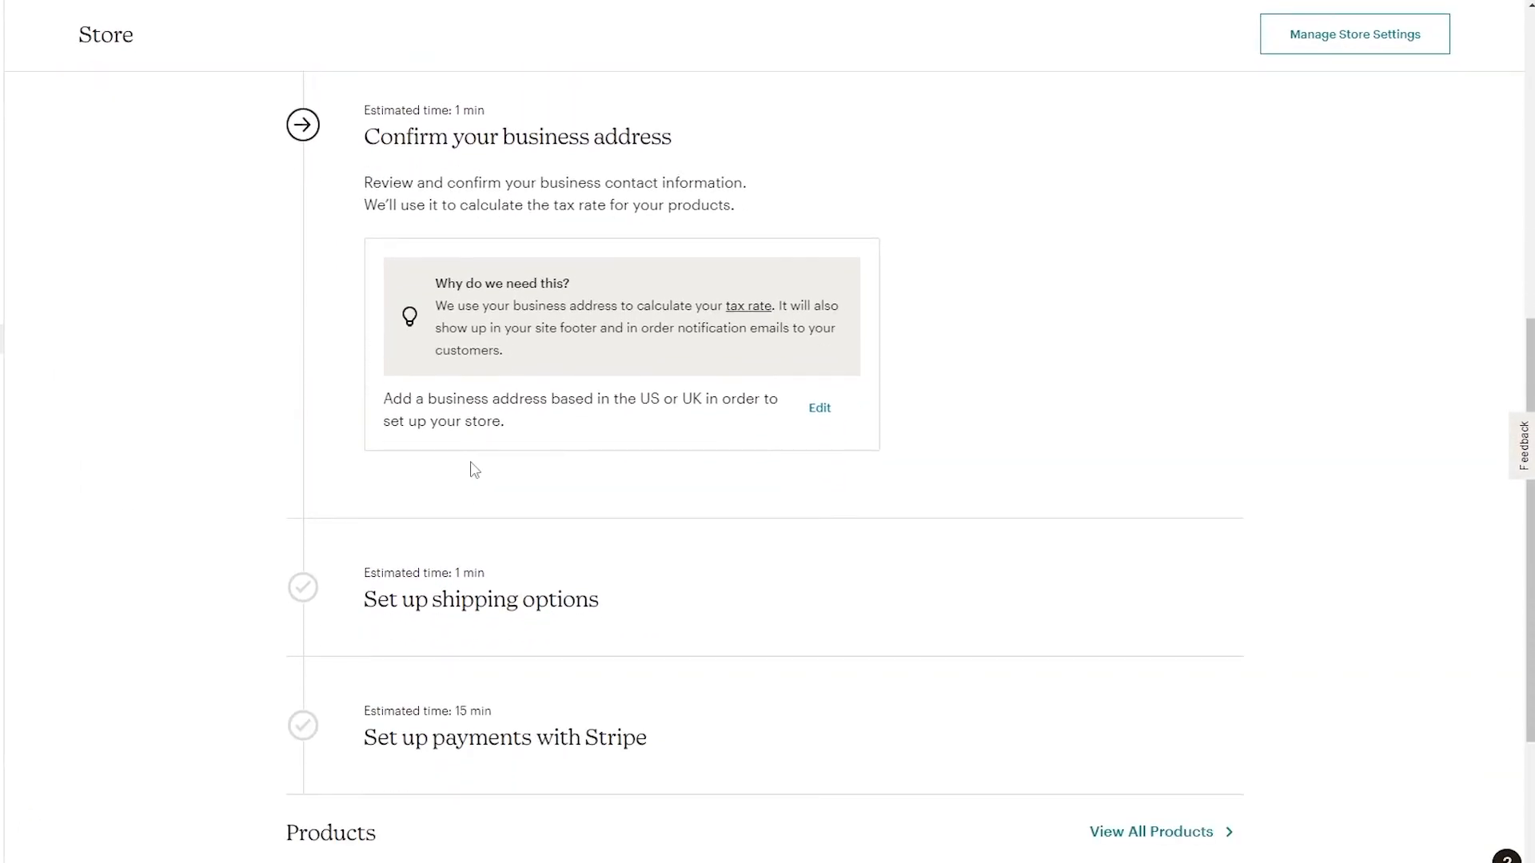
scroll(534, 582, "down", 4)
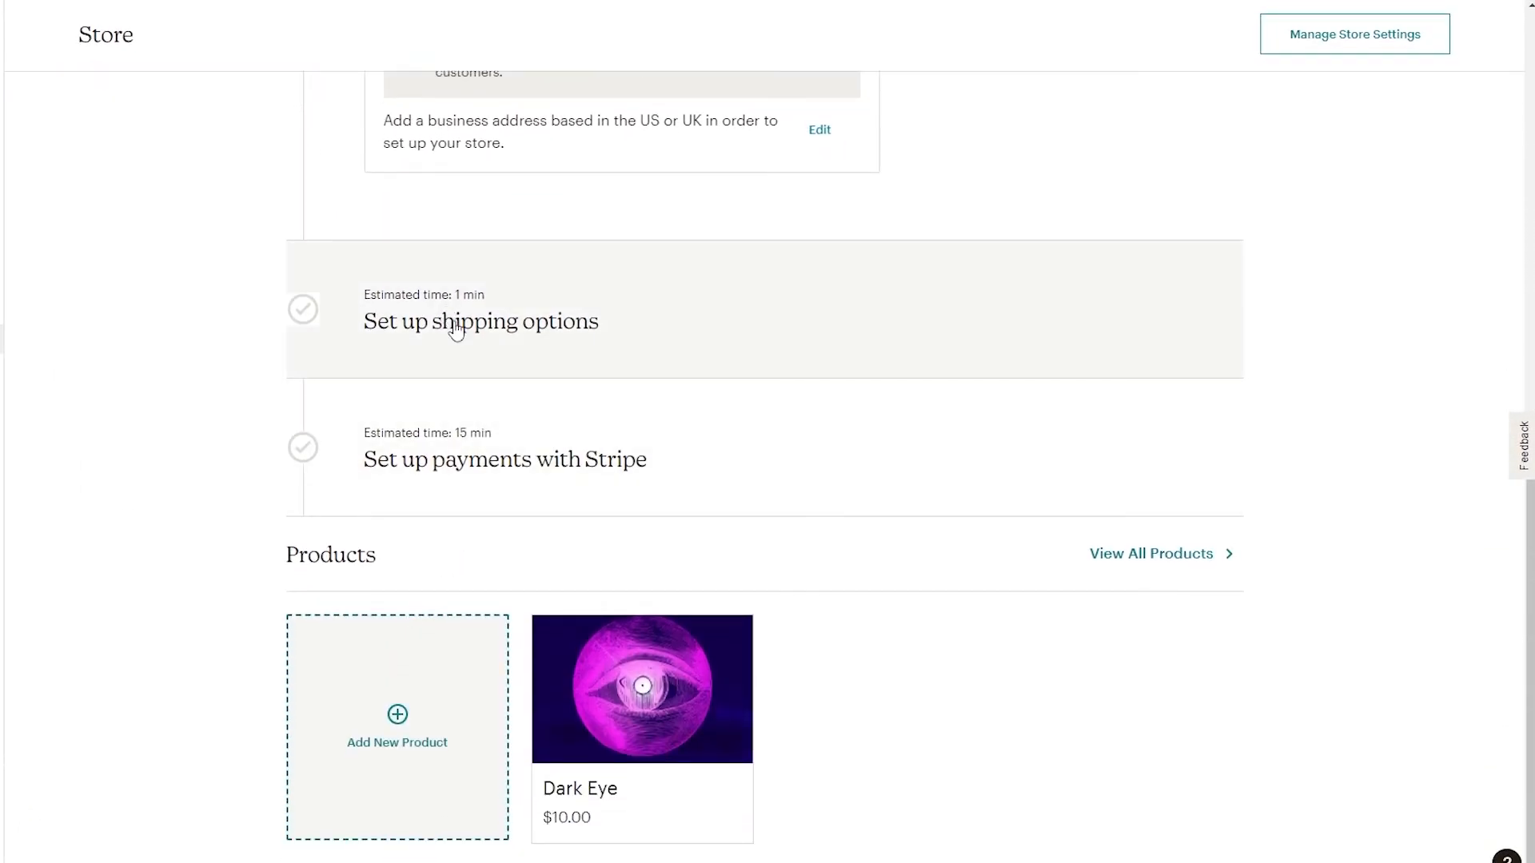
scroll(576, 425, "down", 1)
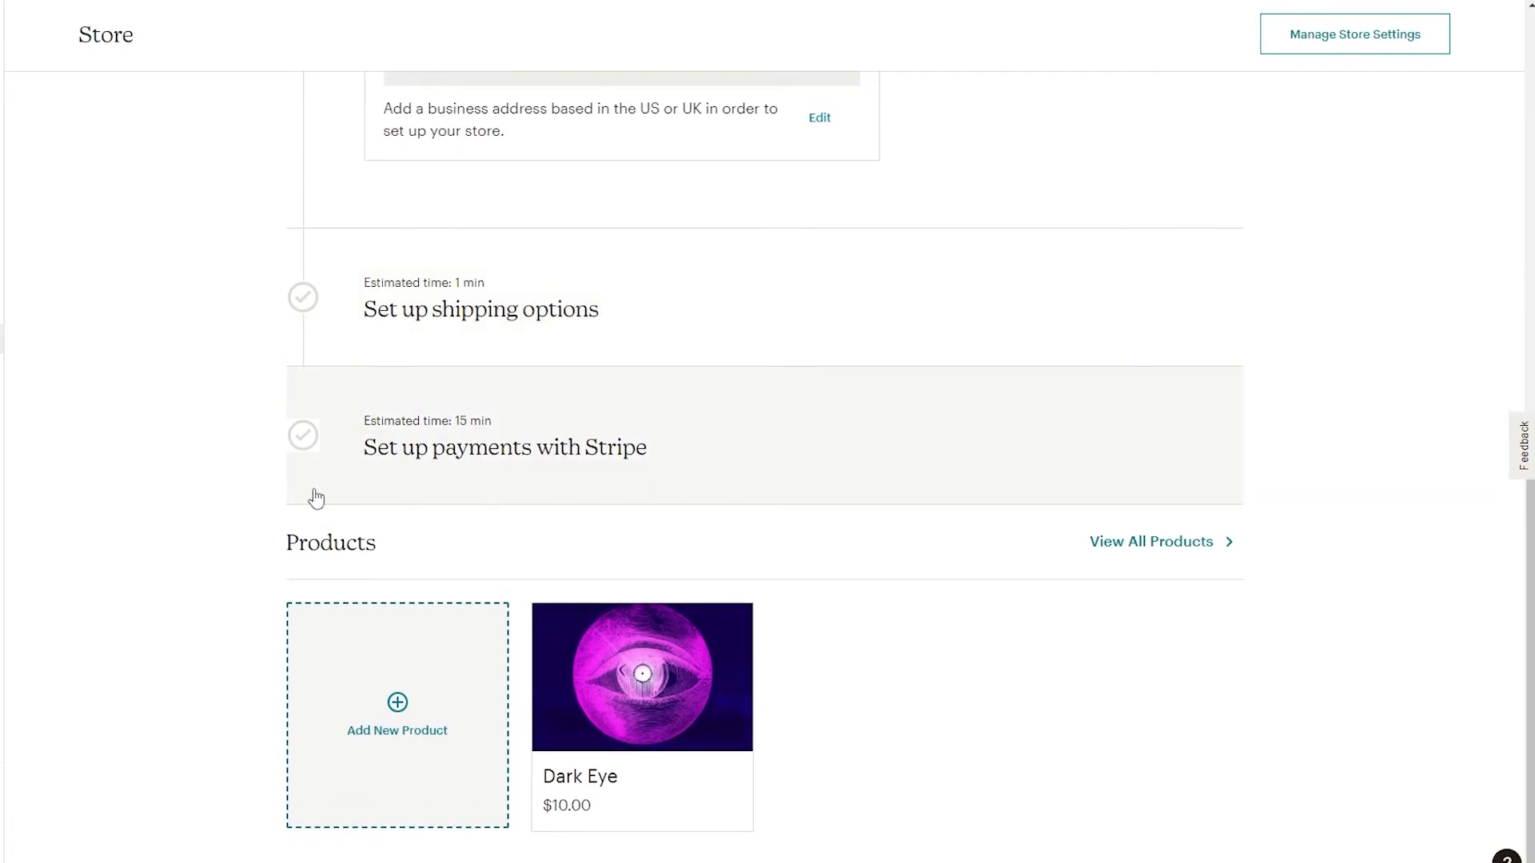
View the Website's Appointments page, and examine the custom, email and connected domain options on the Domains page.
left_click(3, 369)
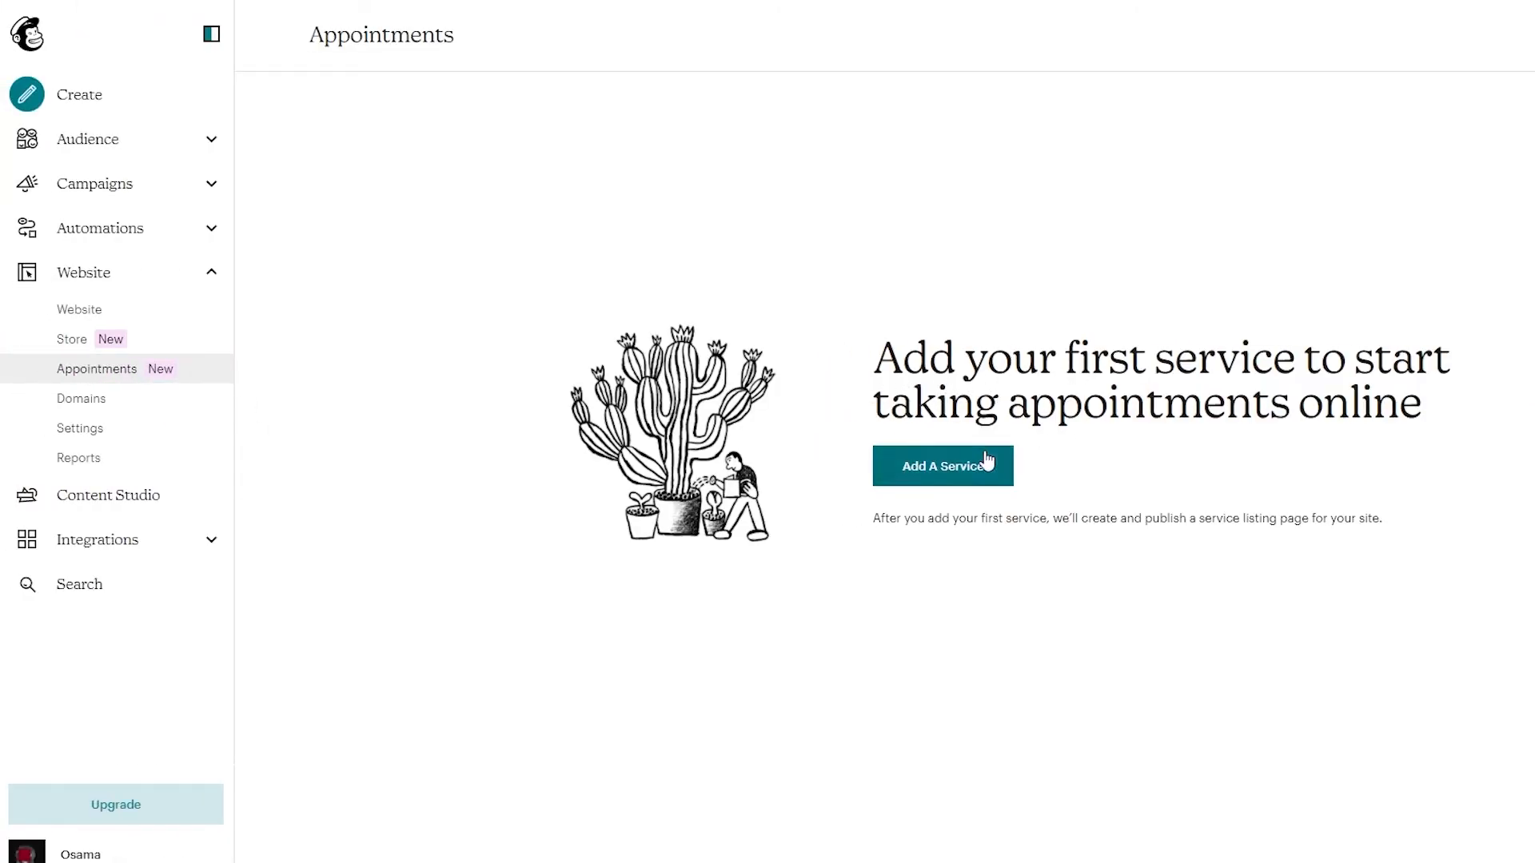
left_click(80, 406)
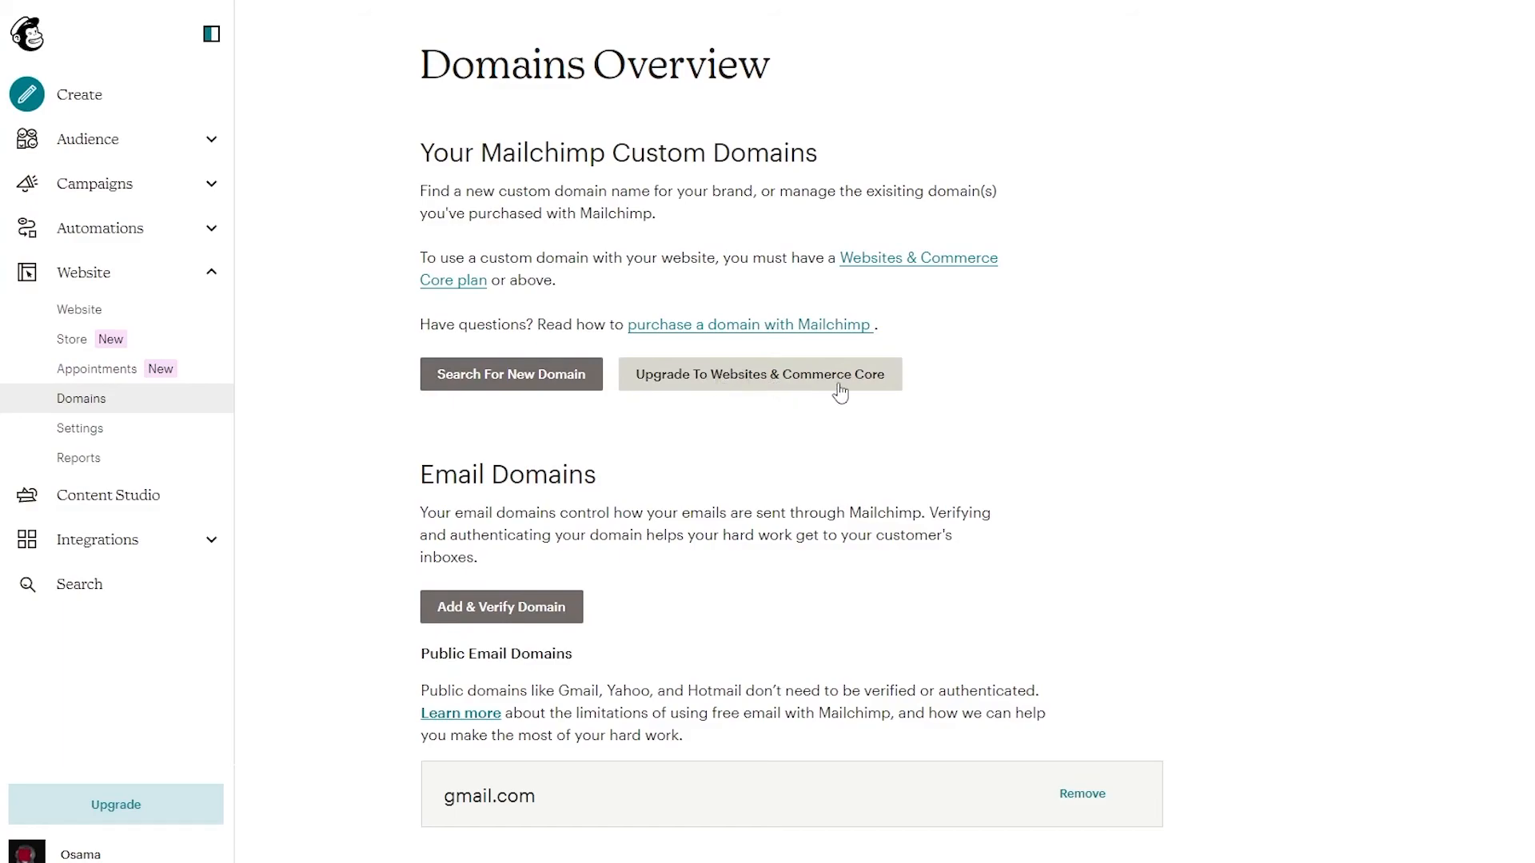
scroll(852, 381, "down", 1)
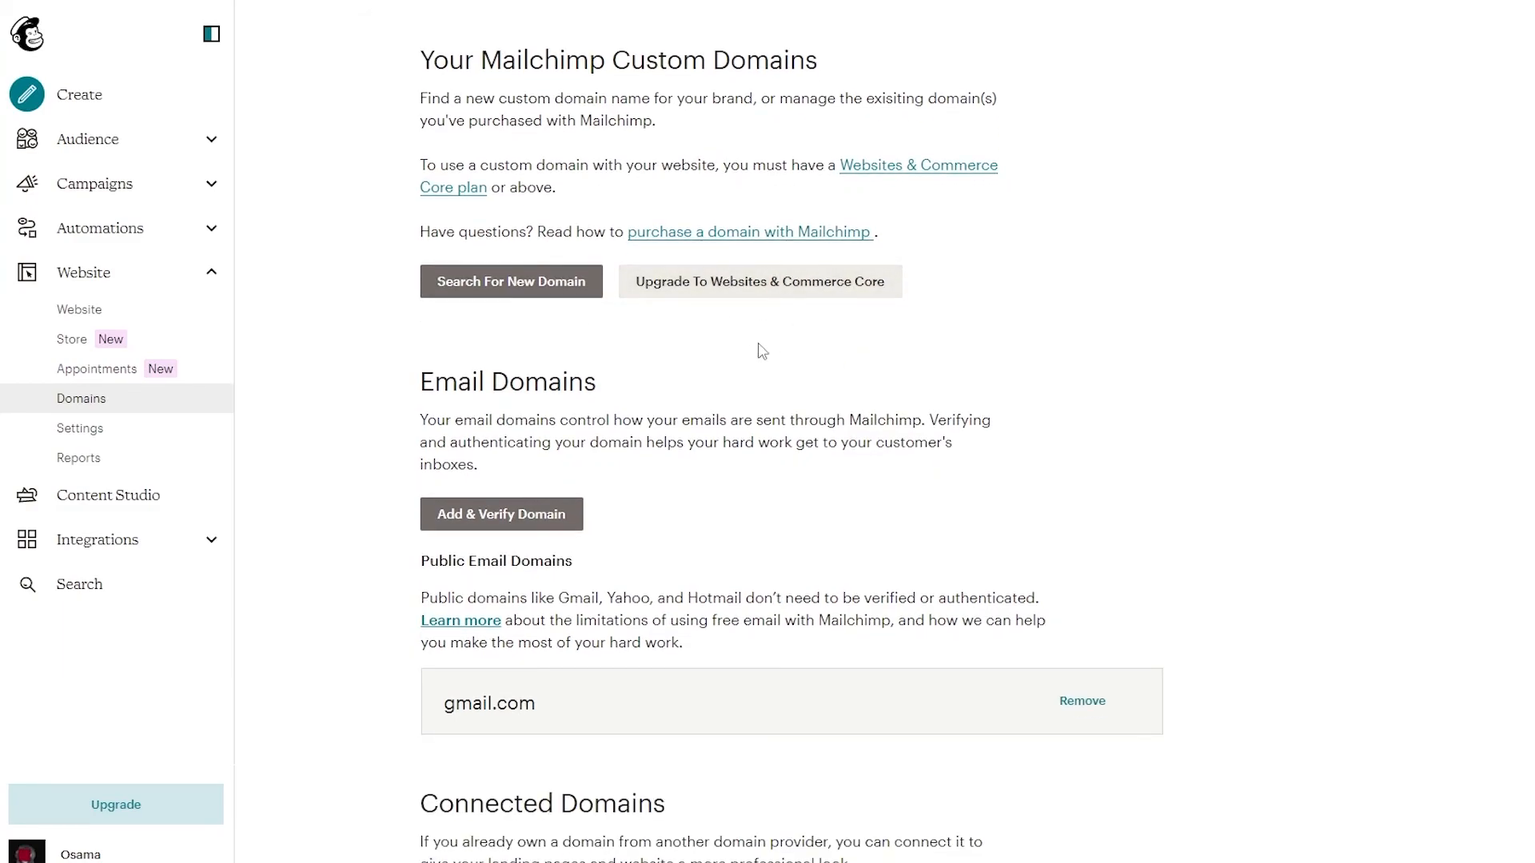
scroll(763, 334, "down", 1)
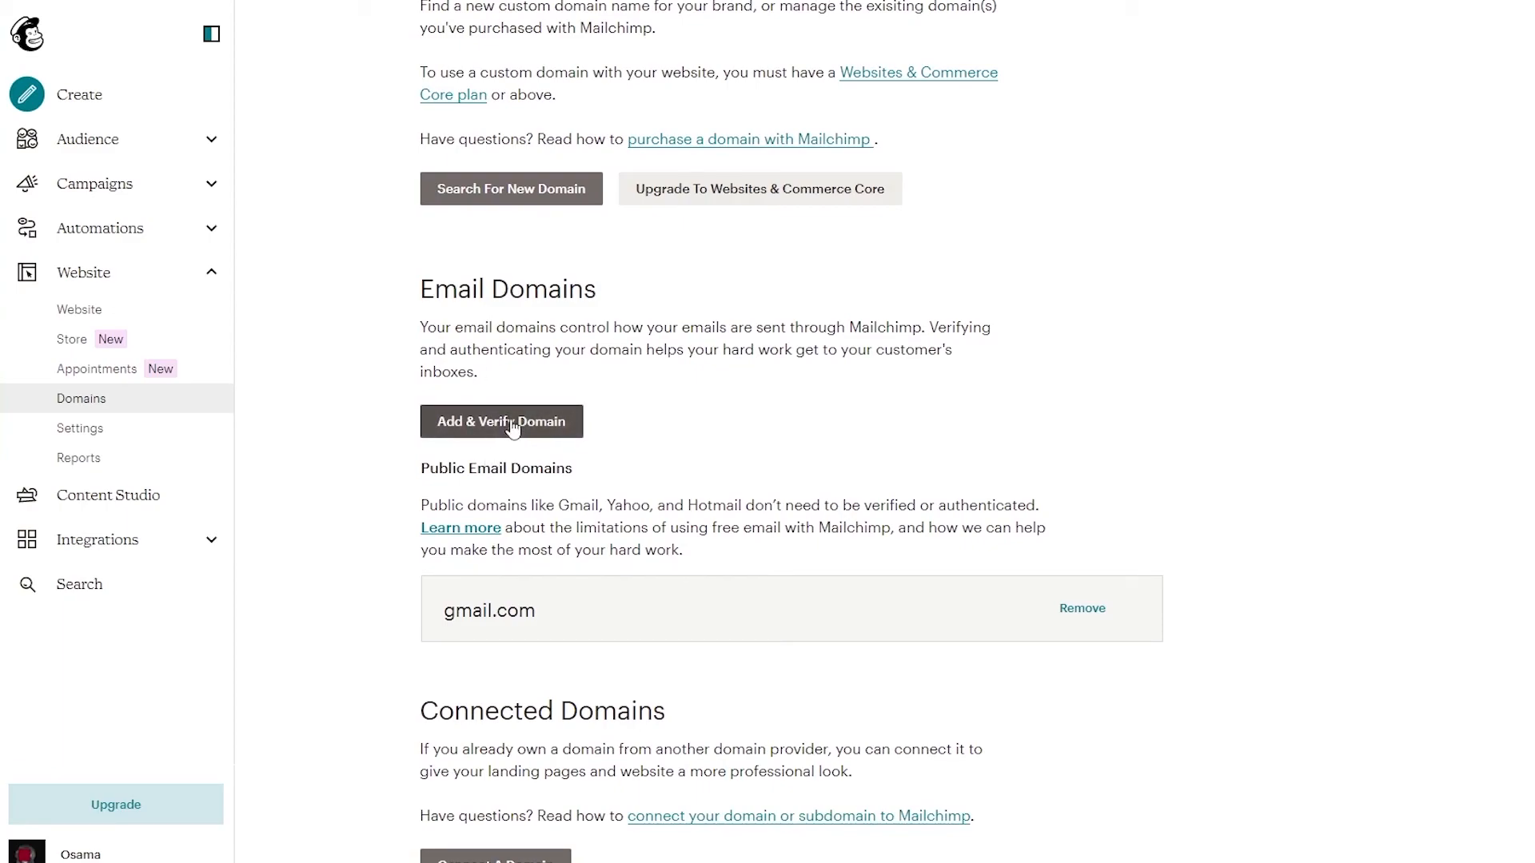
scroll(504, 447, "down", 2)
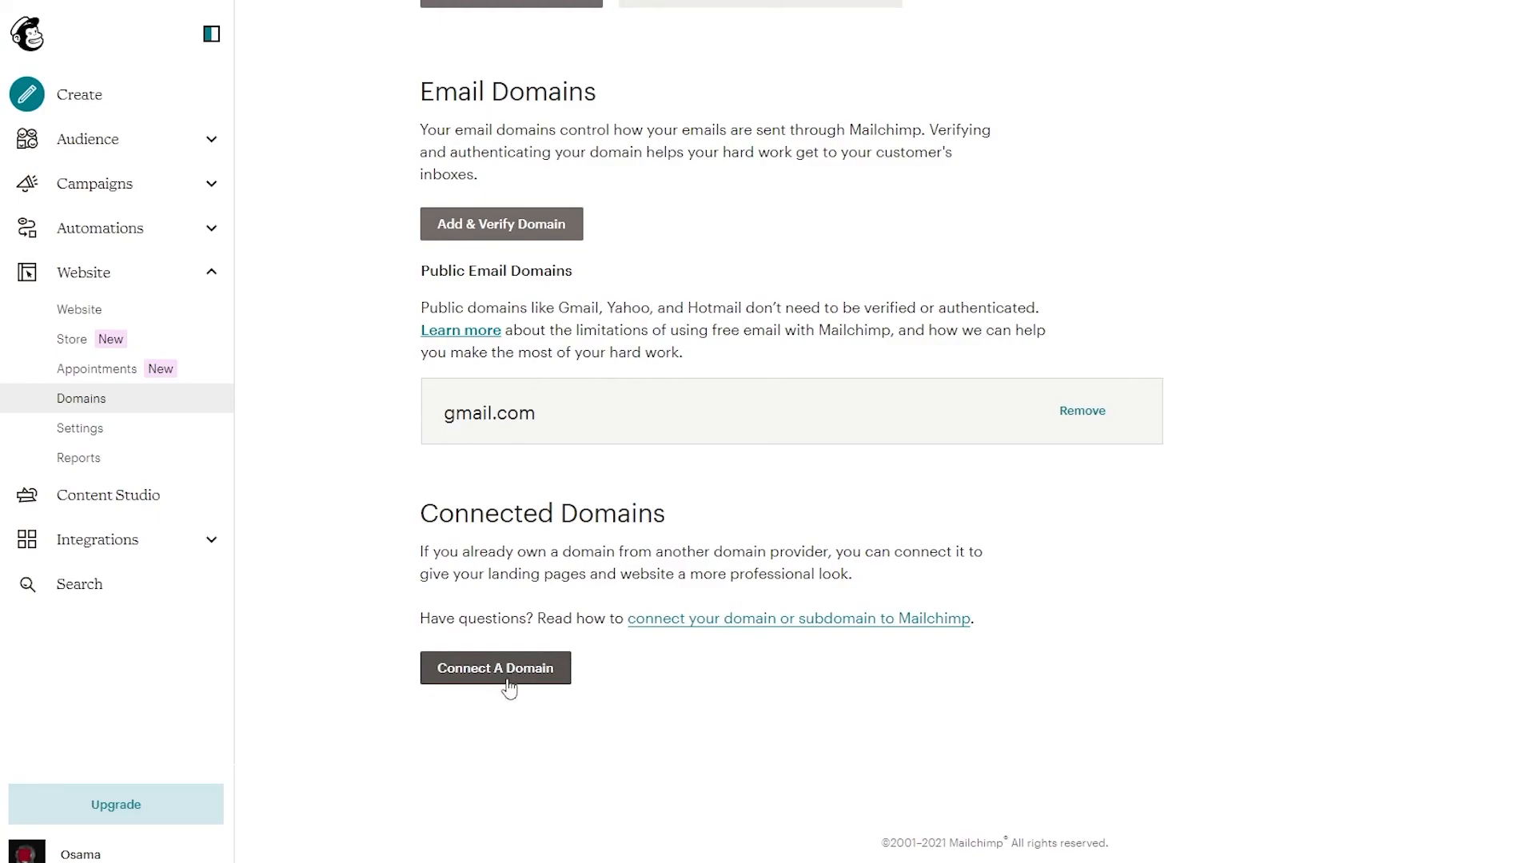
scroll(548, 710, "up", 5)
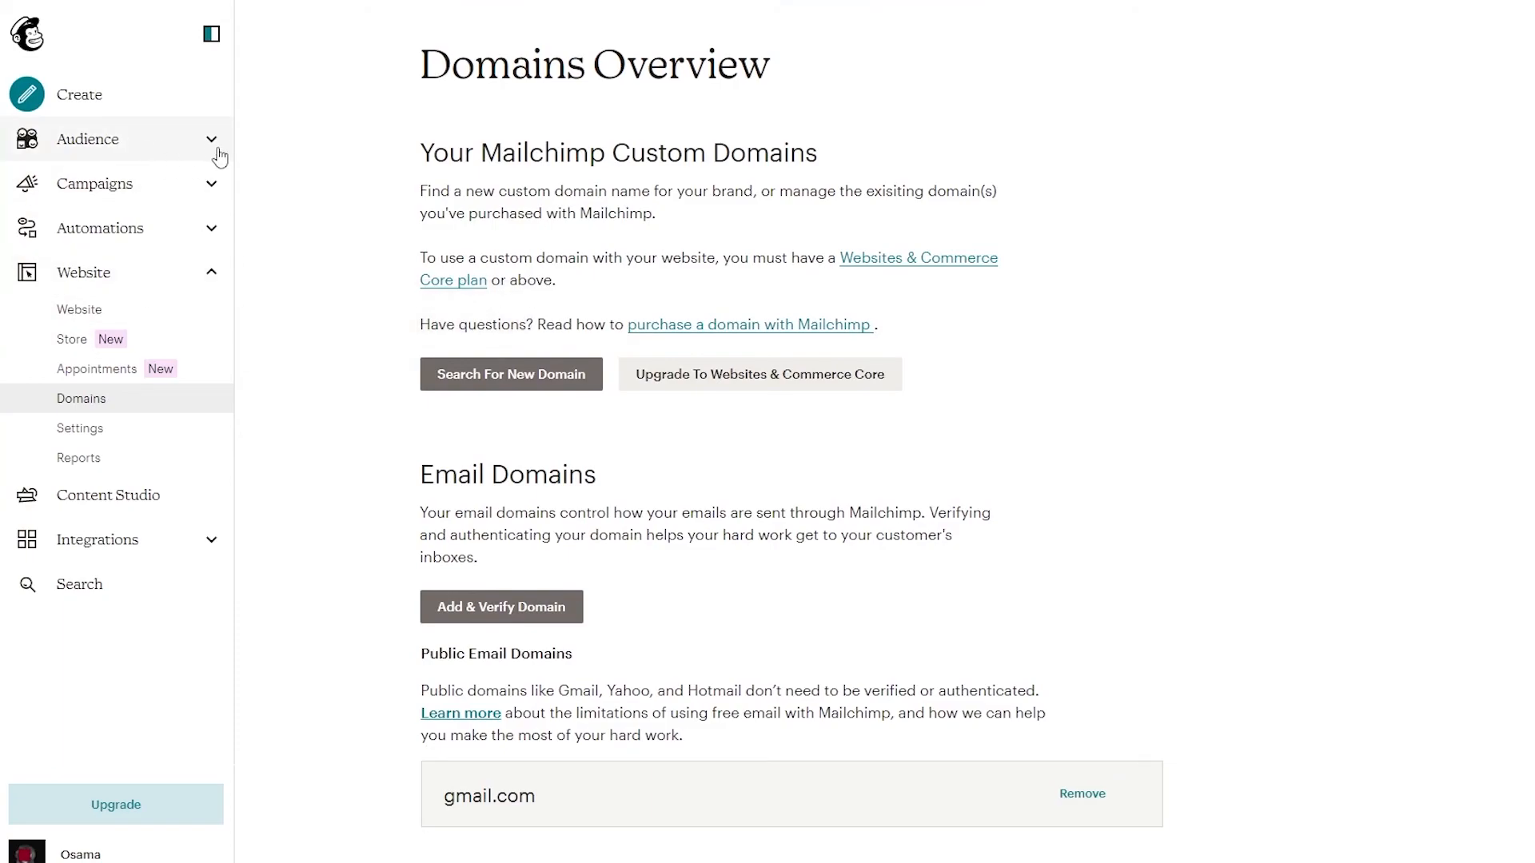
Collapse the navigation sidebar to icons and look through its sections, folding up the Website section.
left_click(212, 36)
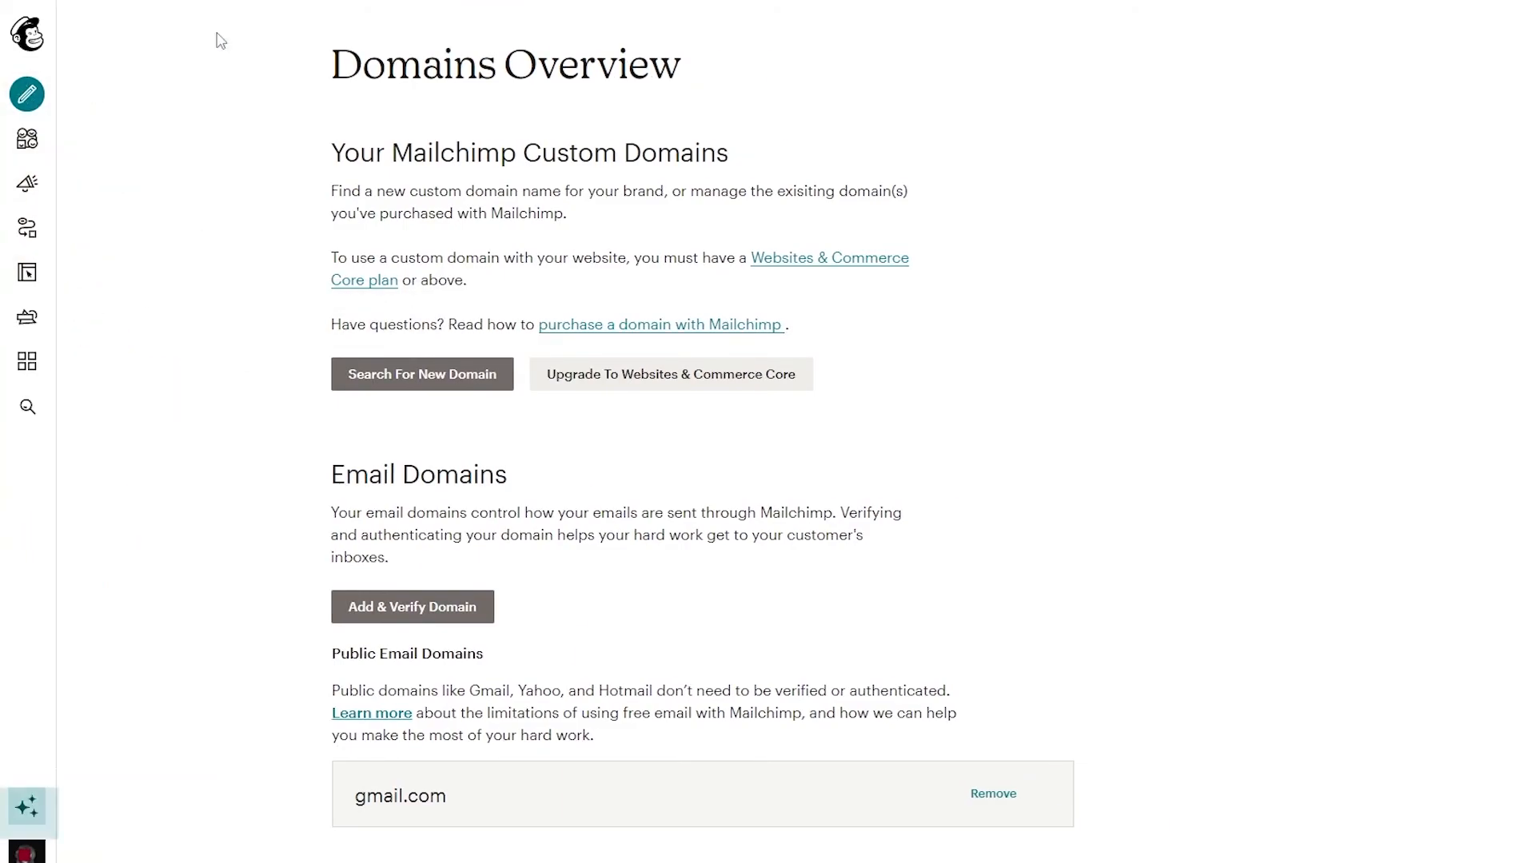
mouse_move(52, 58)
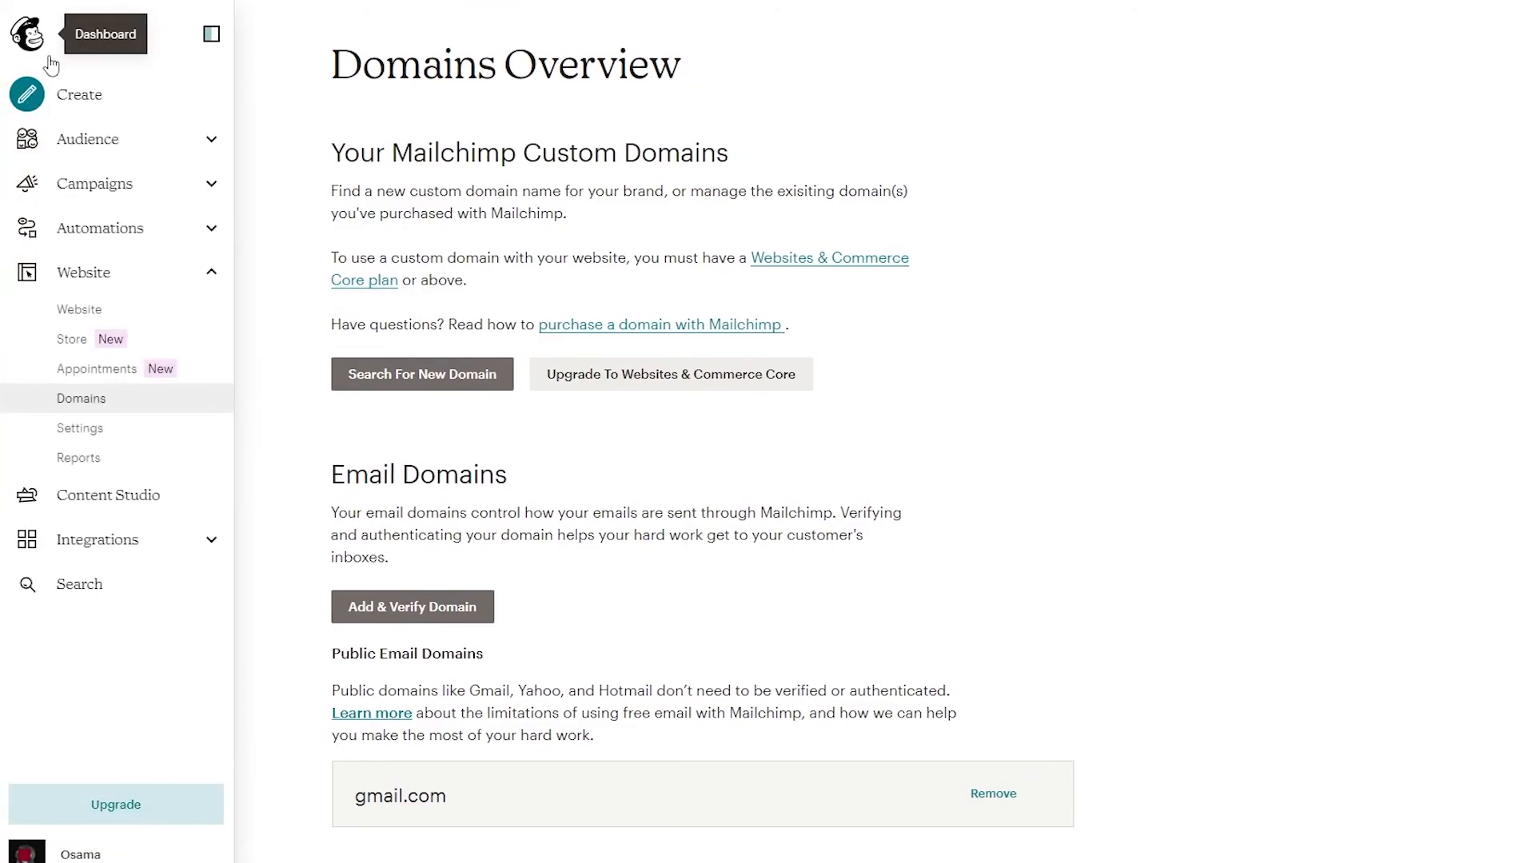
left_click(209, 142)
left_click(211, 186)
left_click(214, 187)
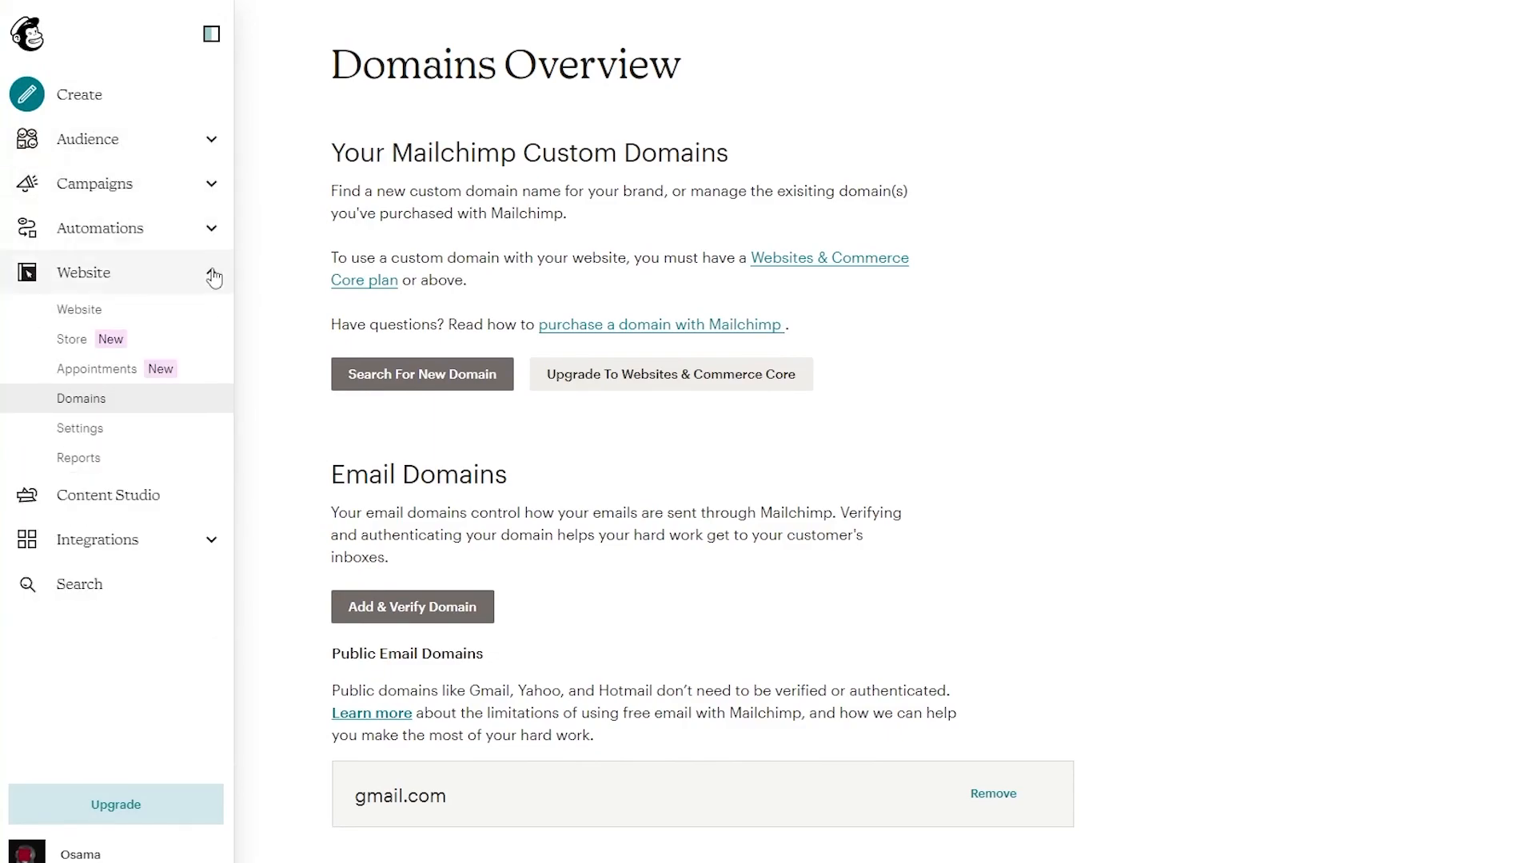
left_click(211, 231)
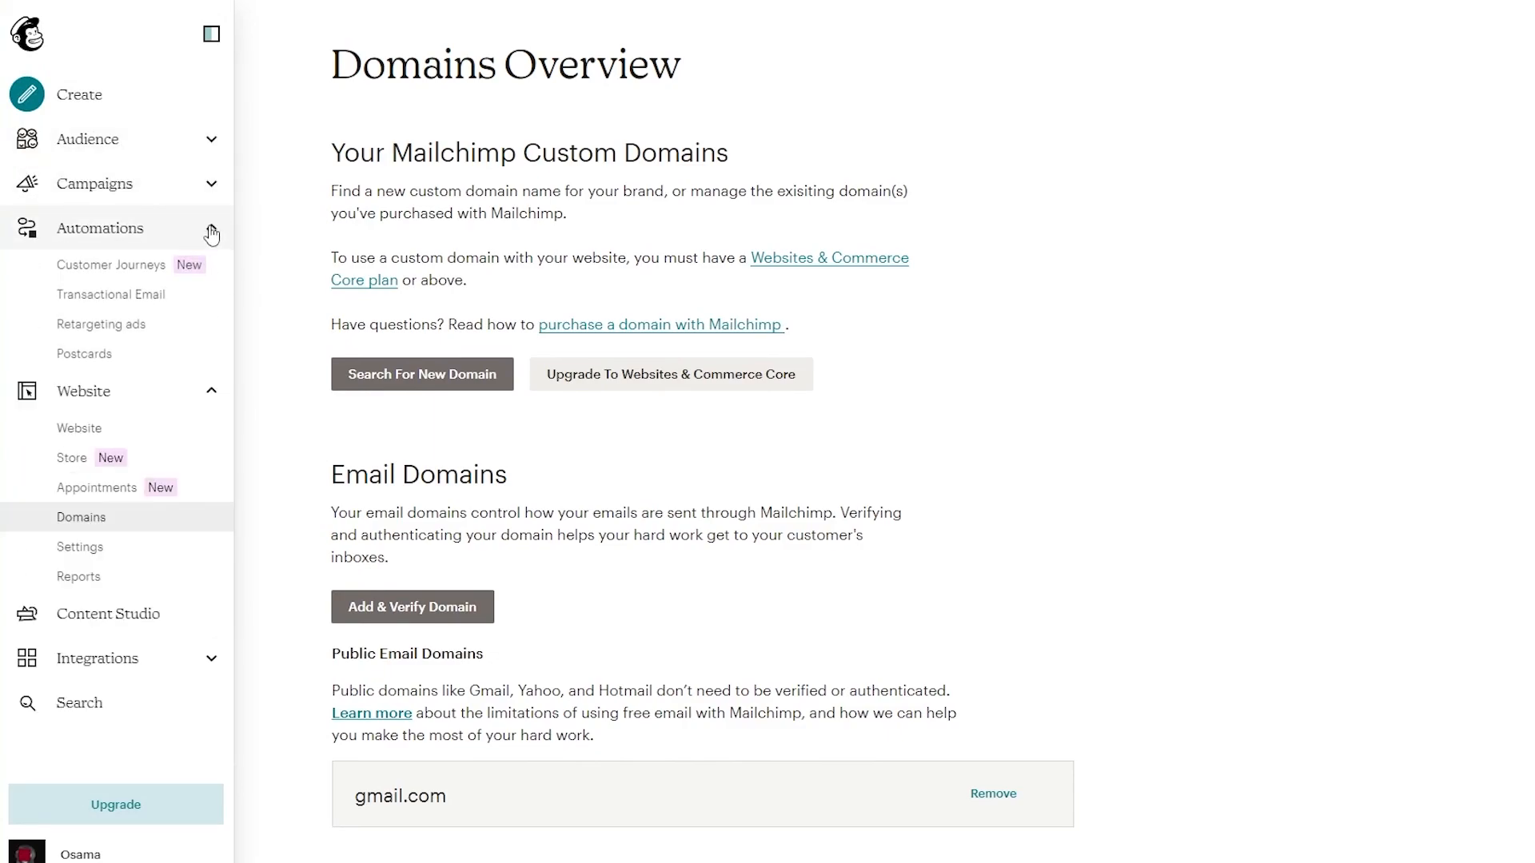
left_click(210, 231)
left_click(210, 272)
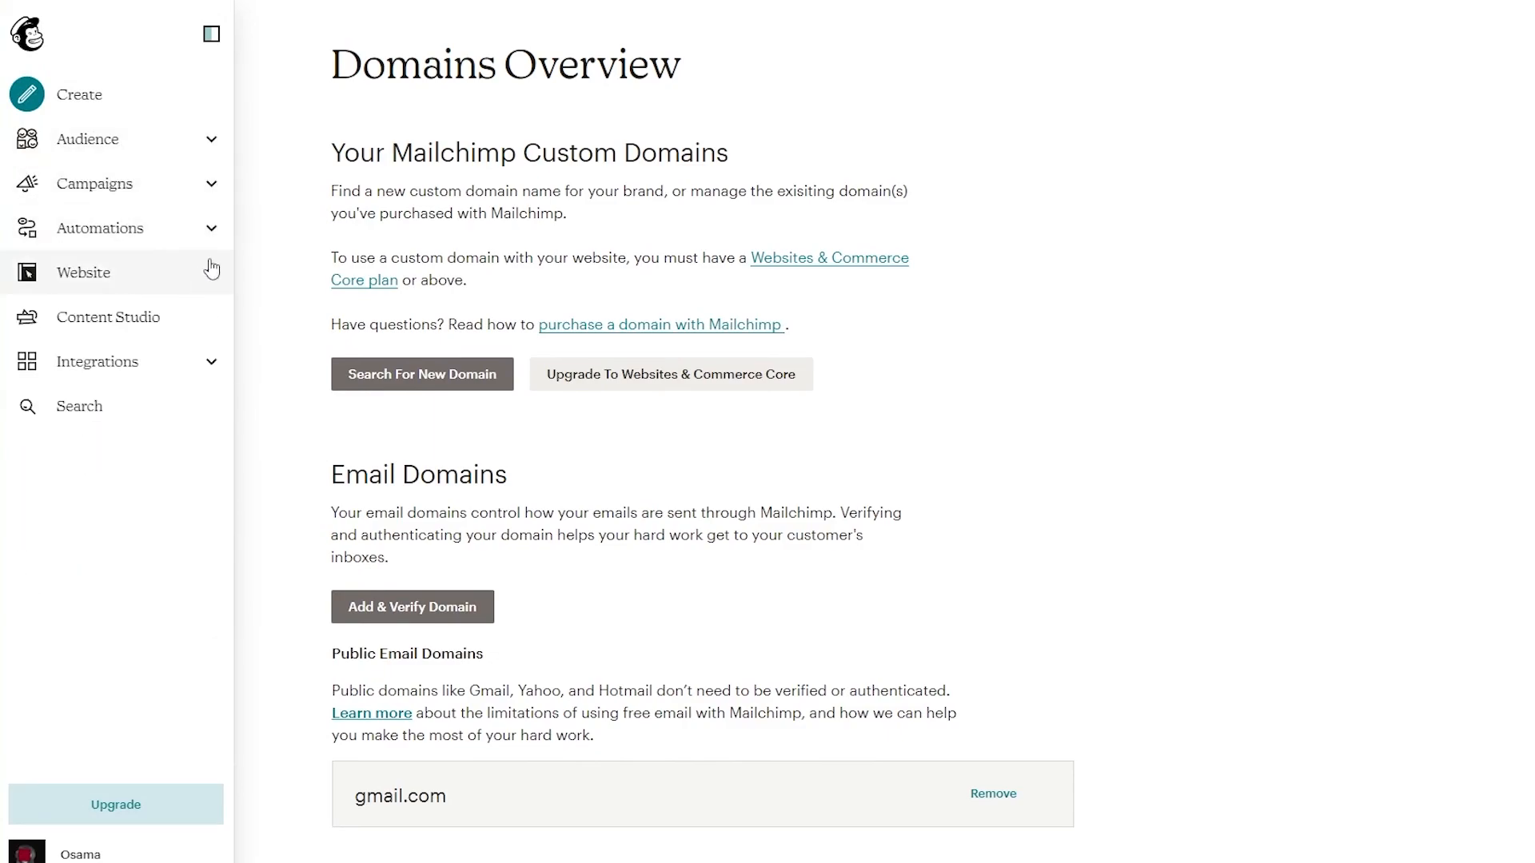
left_click(209, 369)
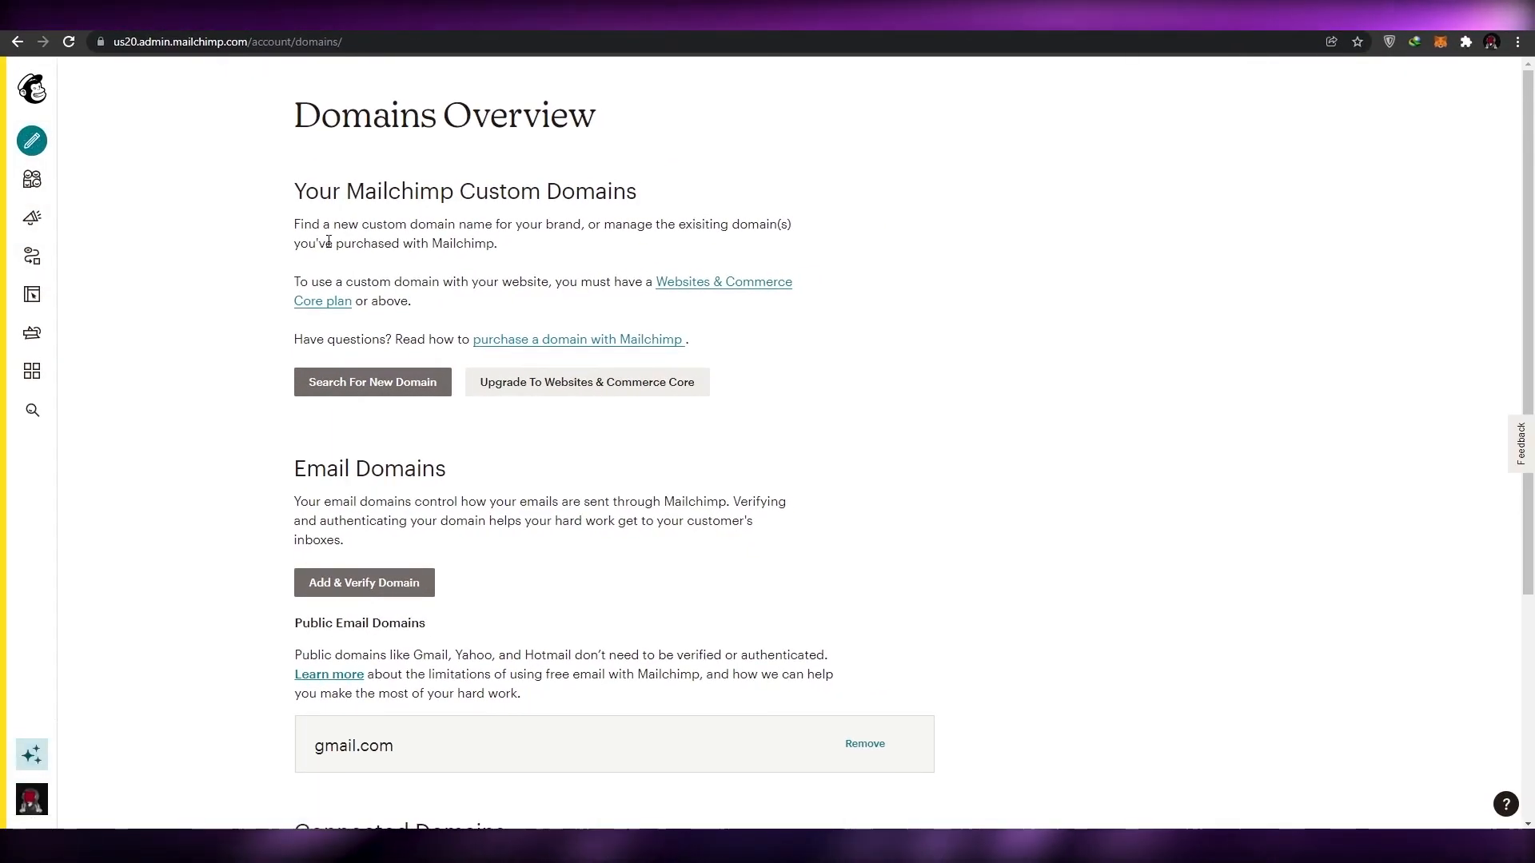
scroll(259, 464, "down", 3)
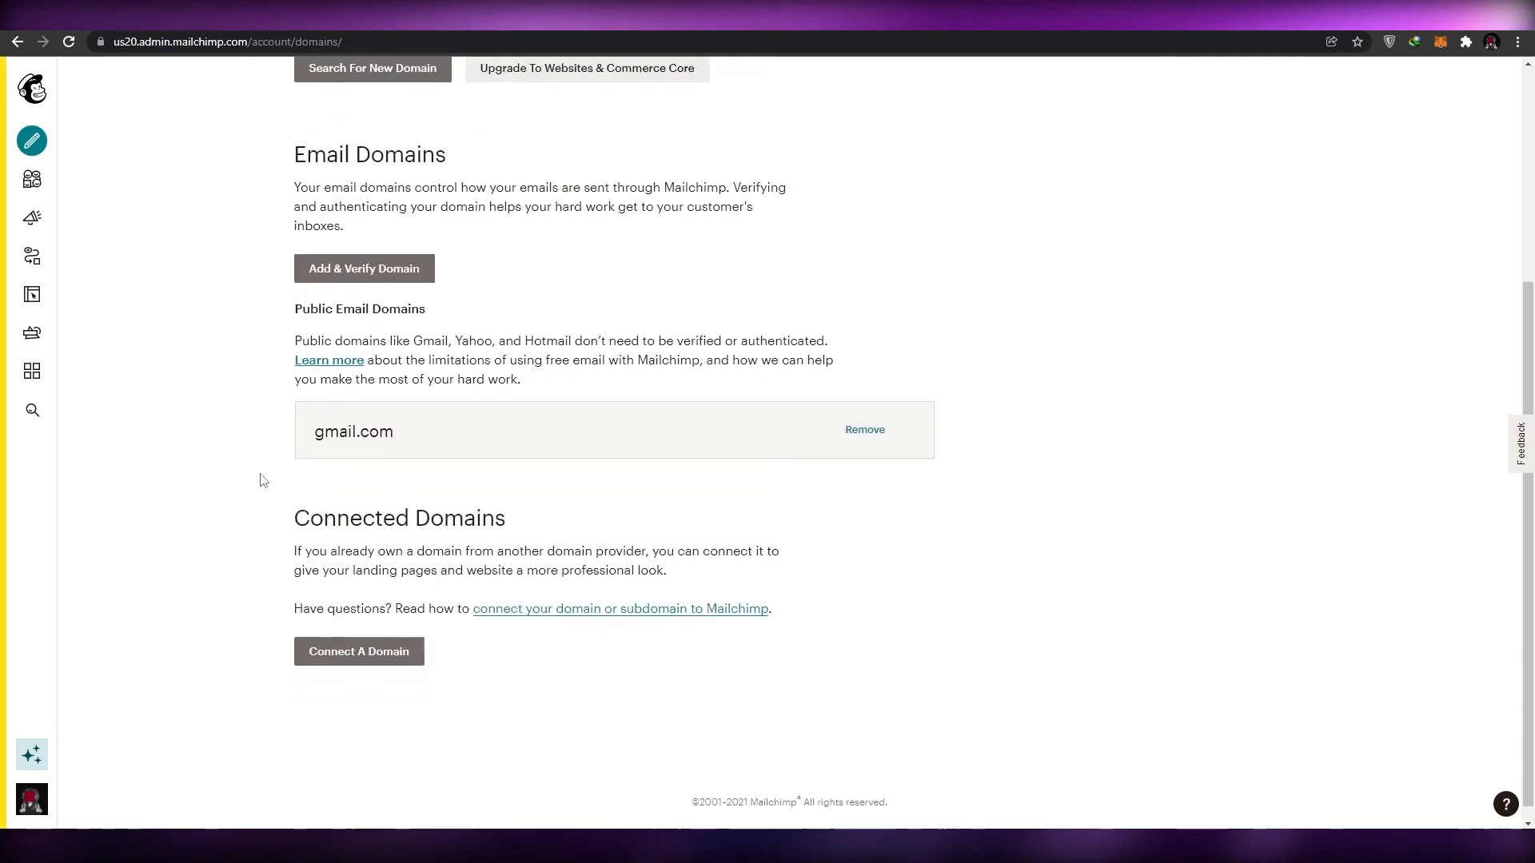
scroll(263, 471, "up", 3)
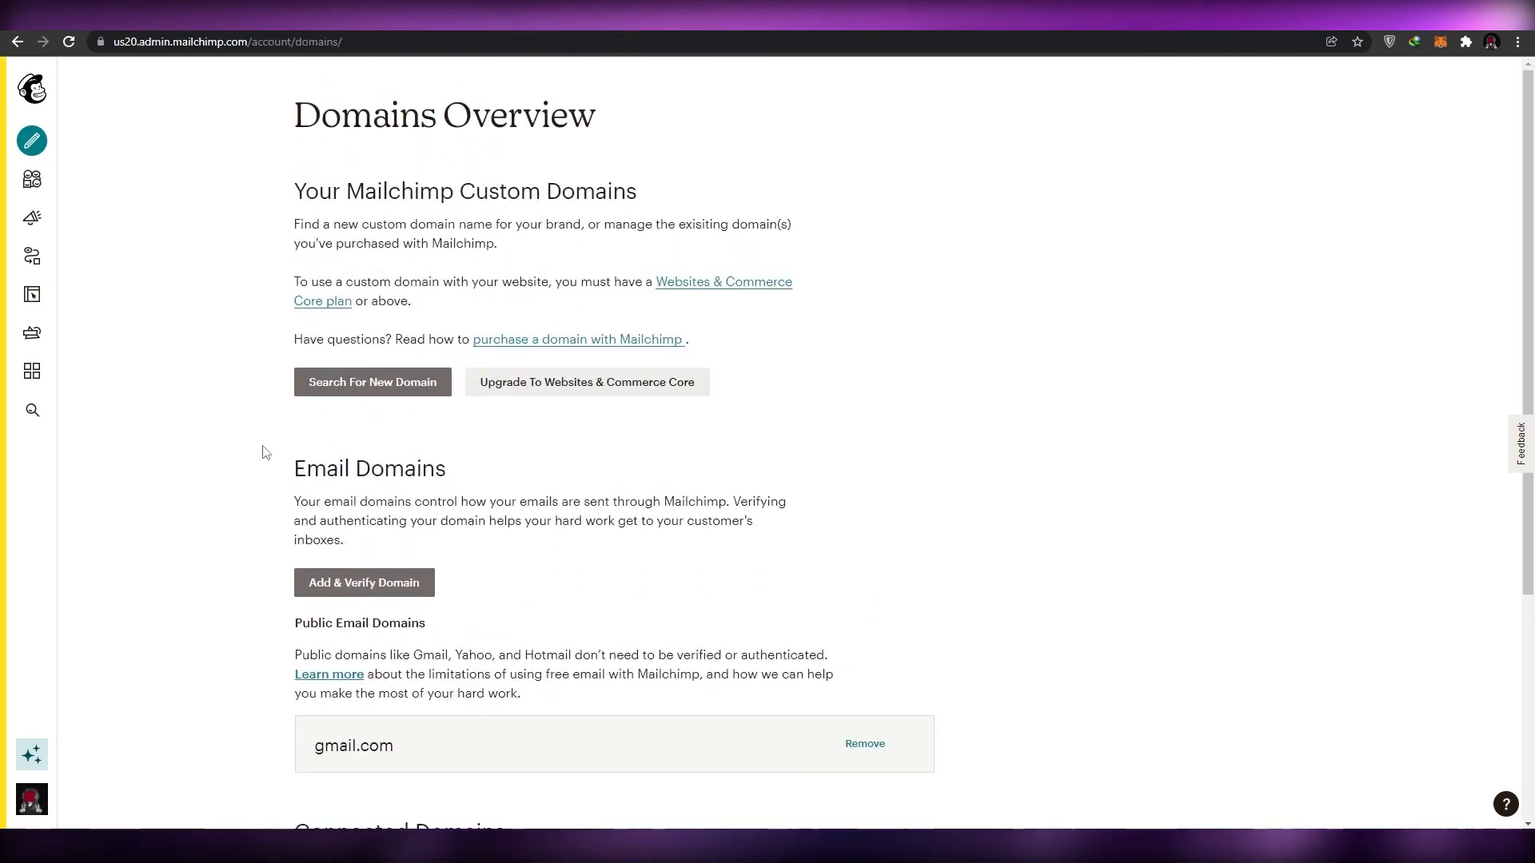